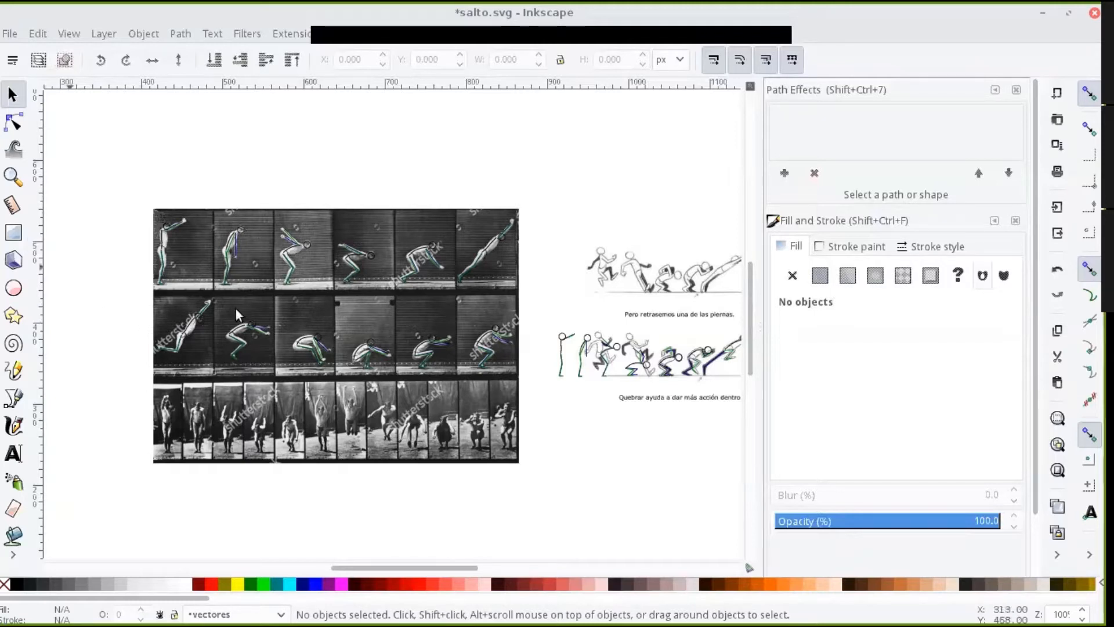
Step: Examine the stick figures traced over the jump photo sequence, frame by frame along the upper row
key(z)
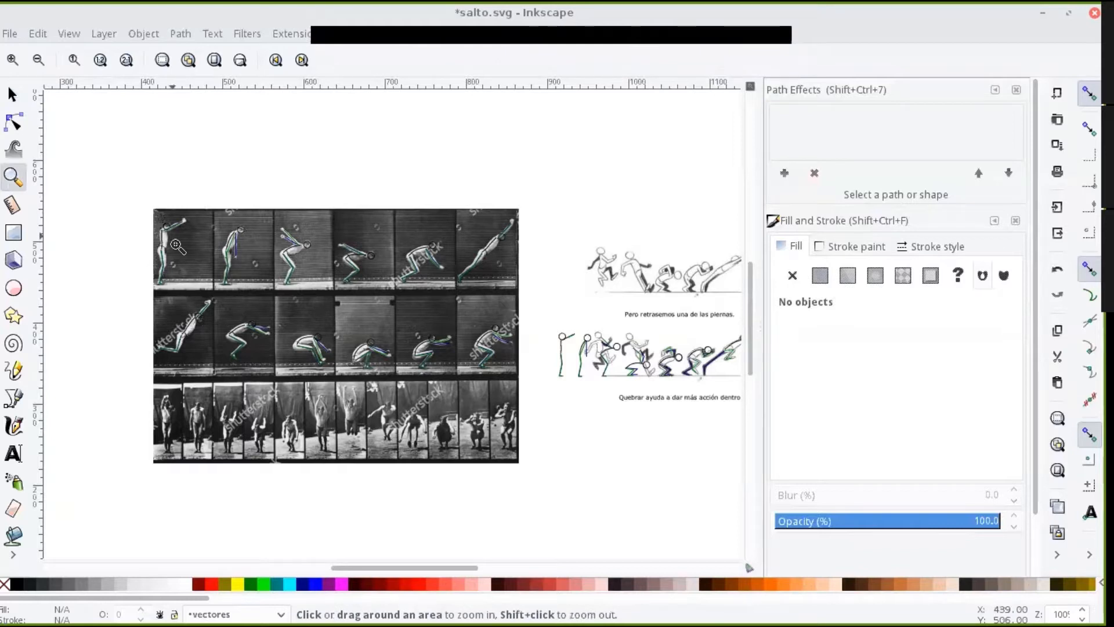
click(176, 247)
click(176, 247)
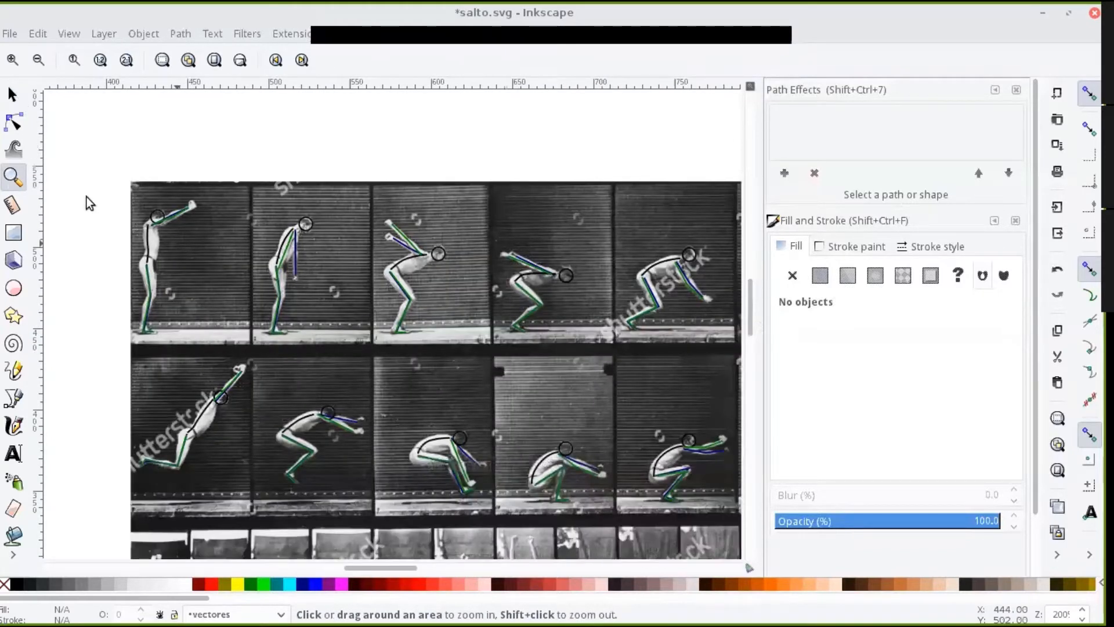
click(174, 246)
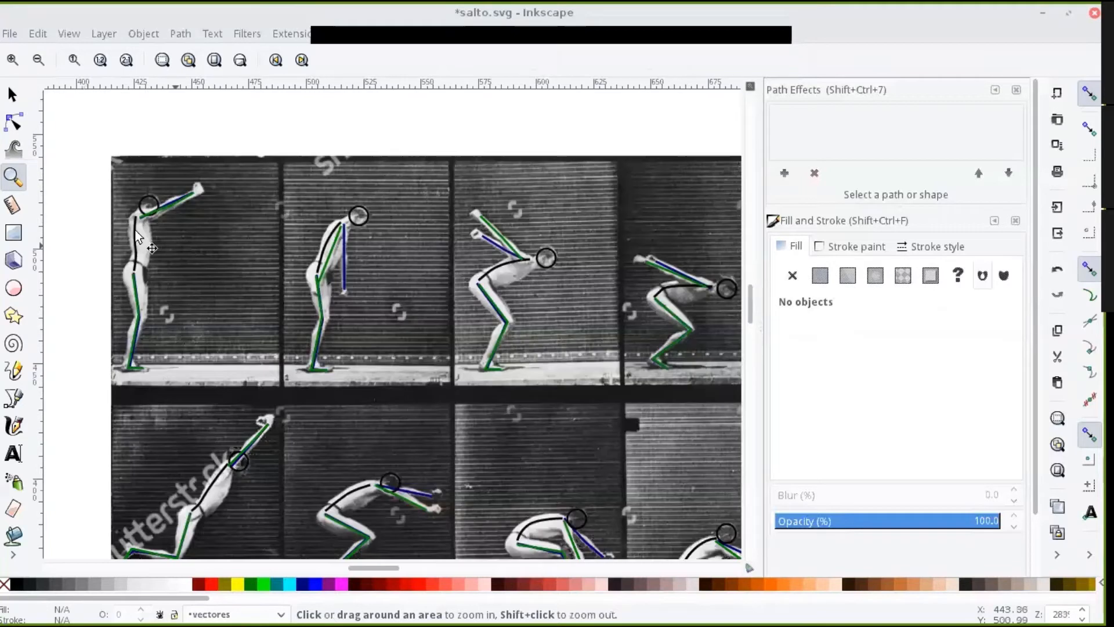
click(158, 326)
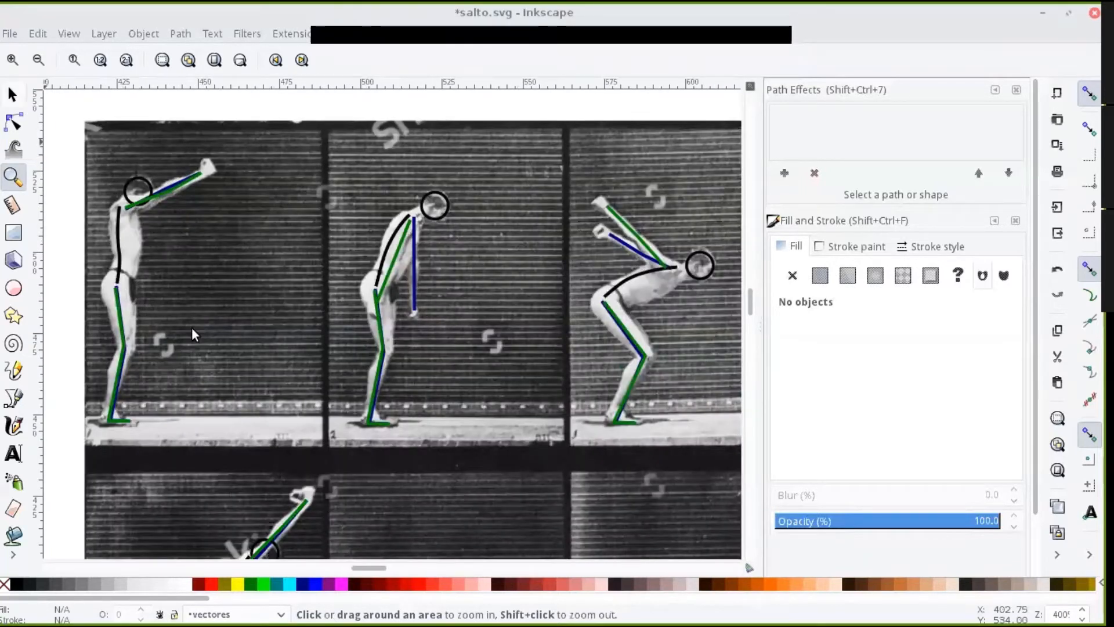
key(s)
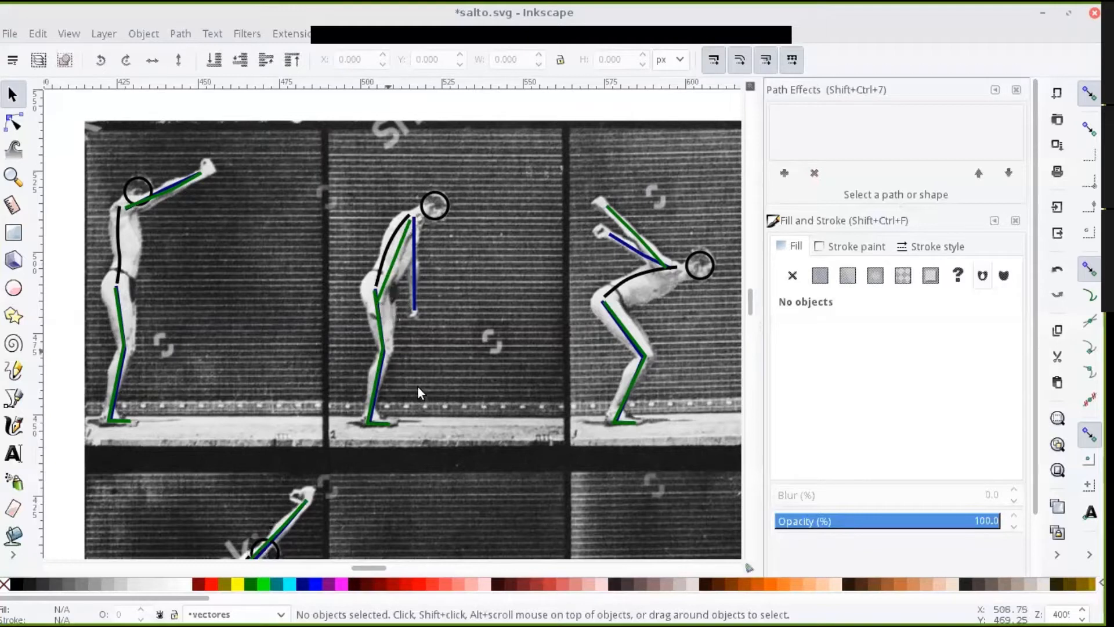
key(space)
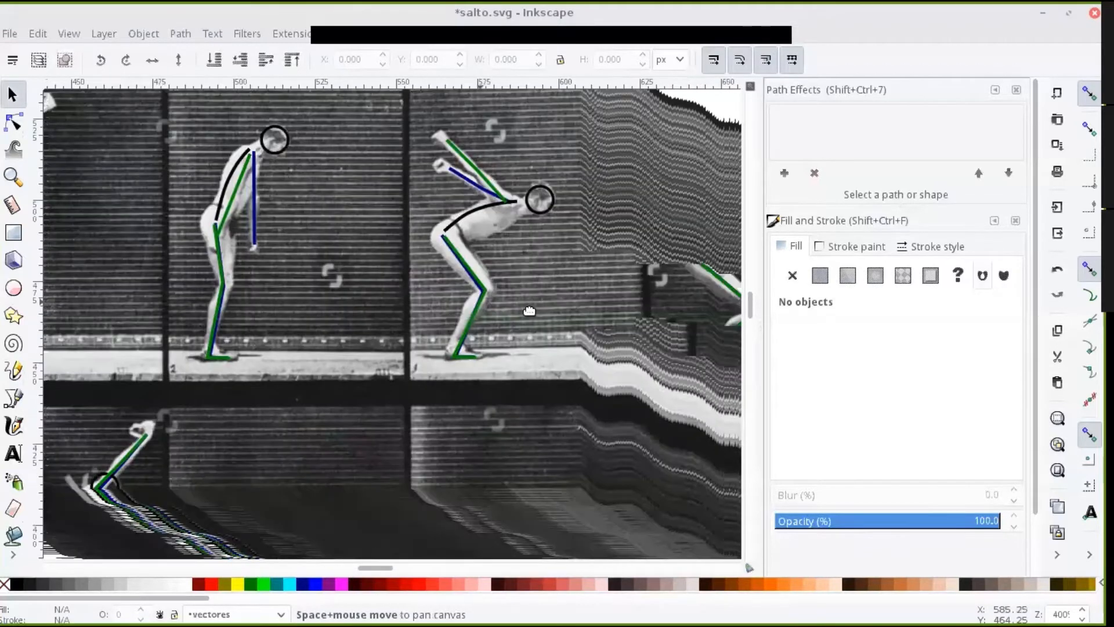
key(space)
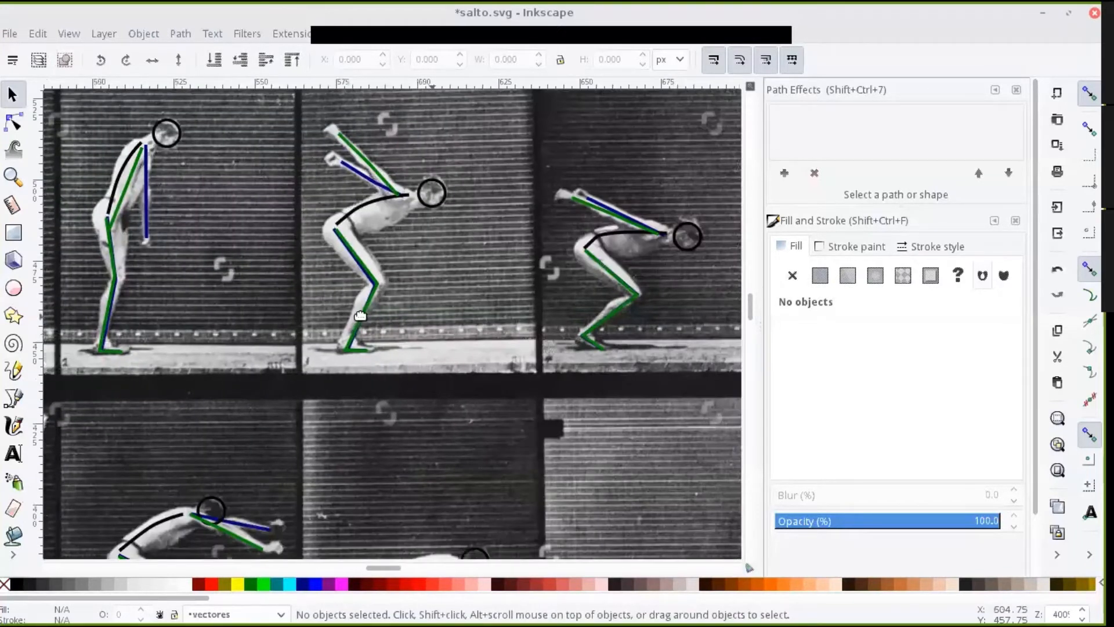
key(space)
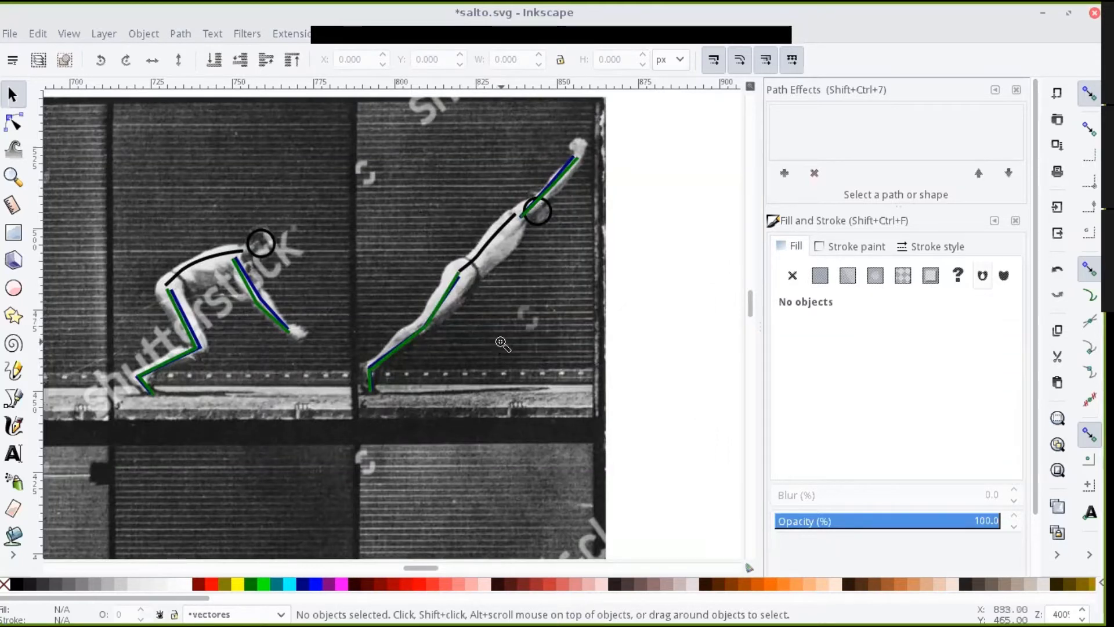
Step: Examine the two rows of sketched jump poses and the stick figures traced over the lower one
key(z)
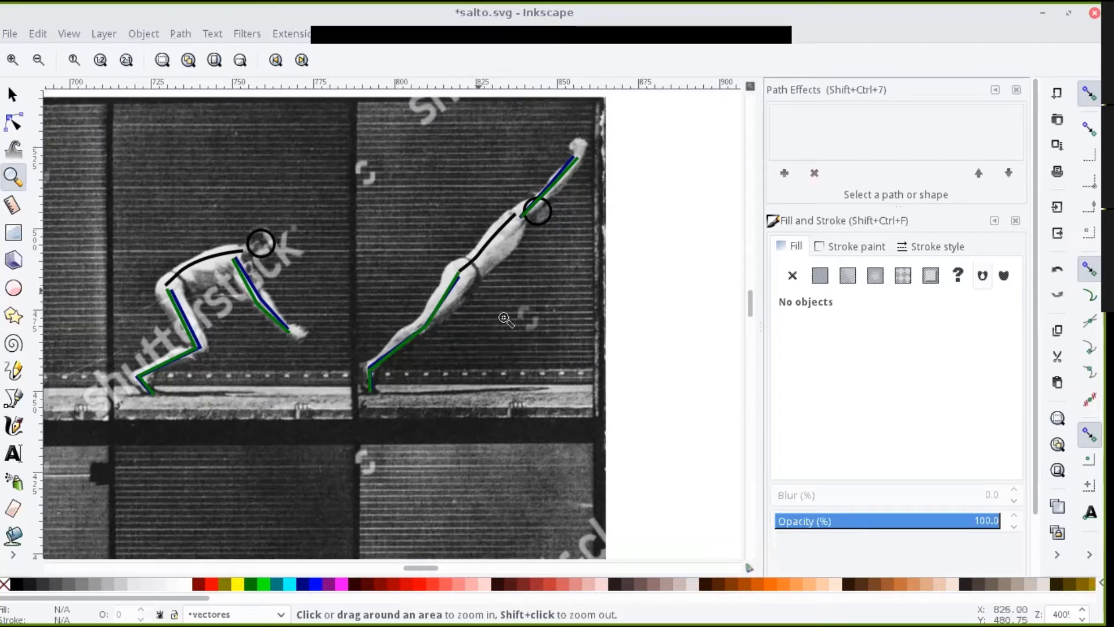
key(space)
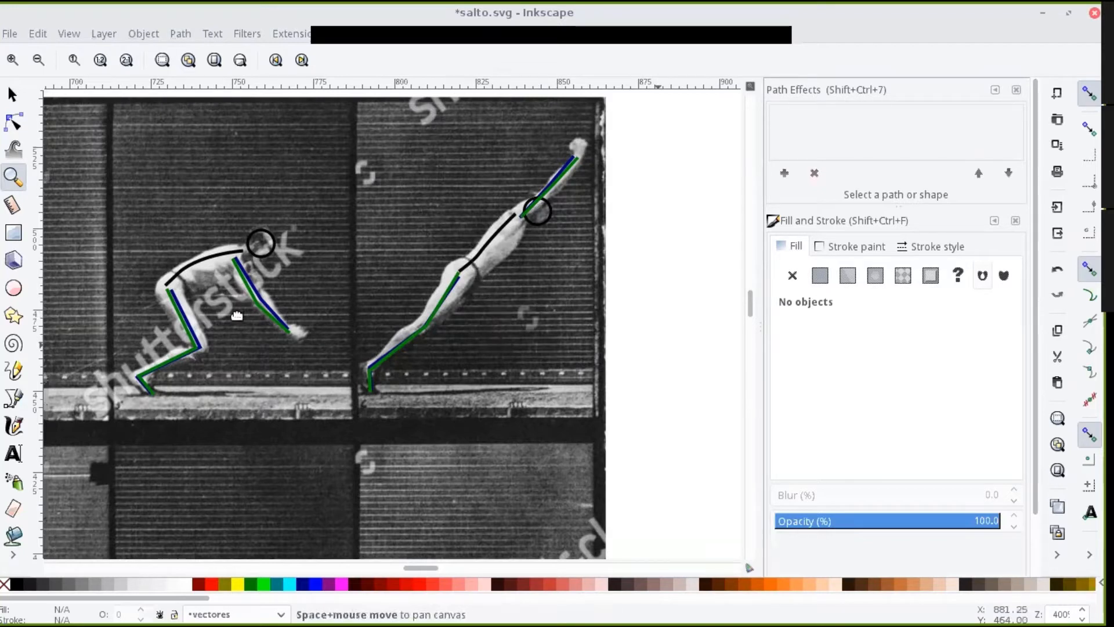
key(space)
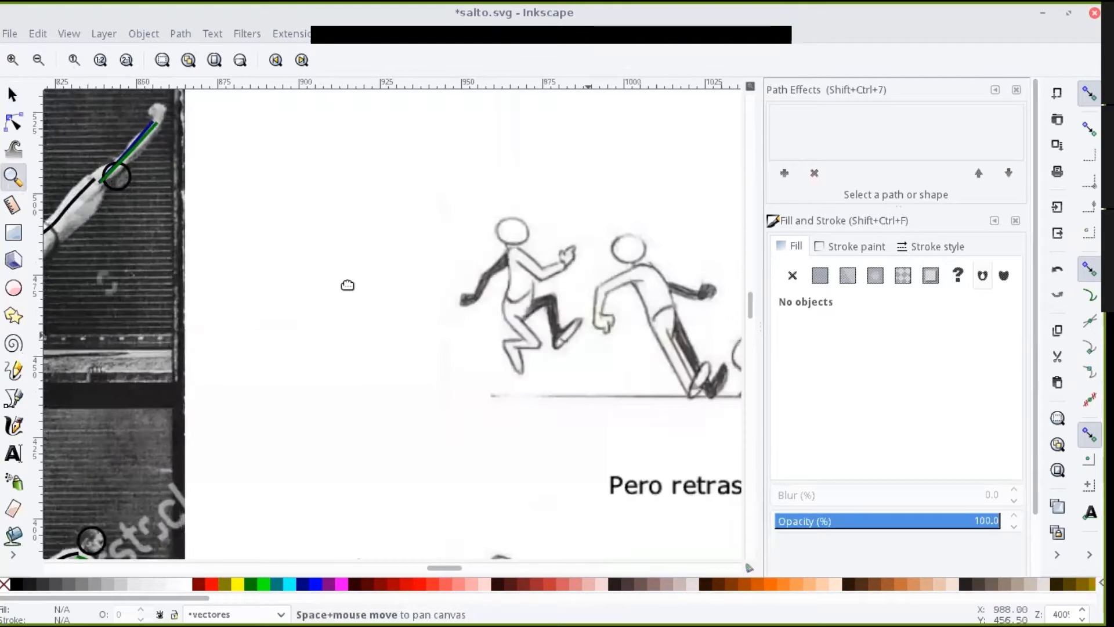
key(space)
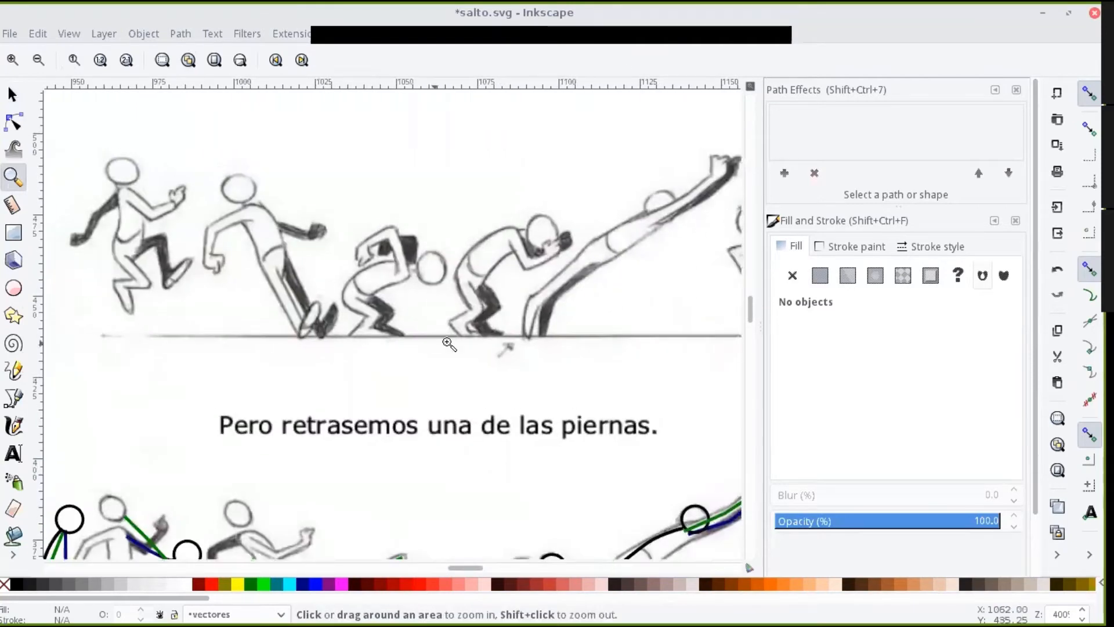
shift+click(491, 394)
key(space)
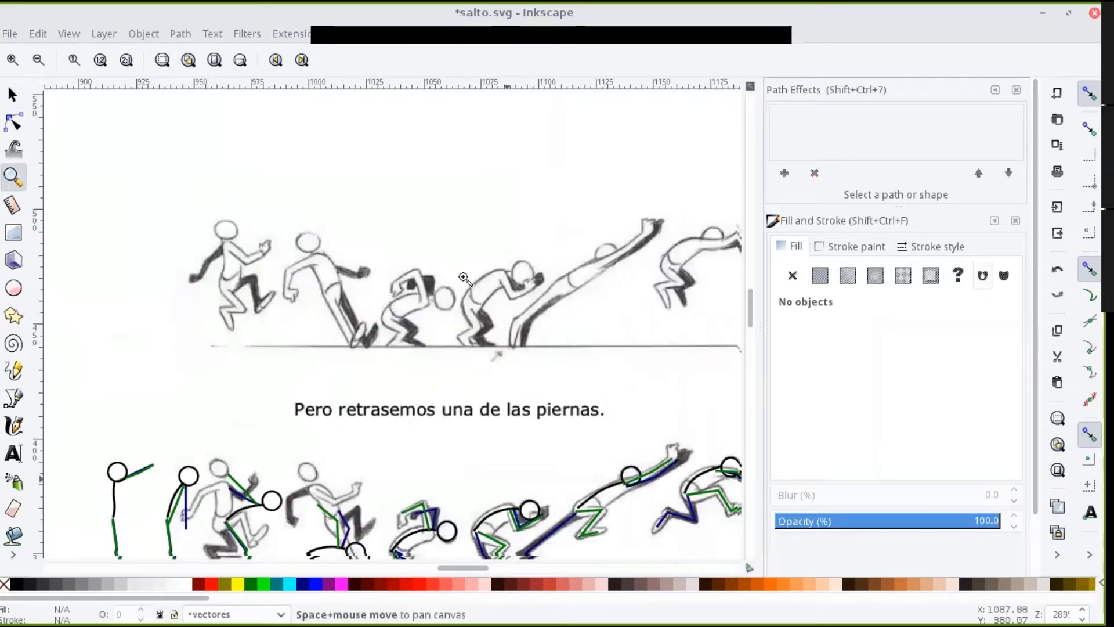
click(13, 95)
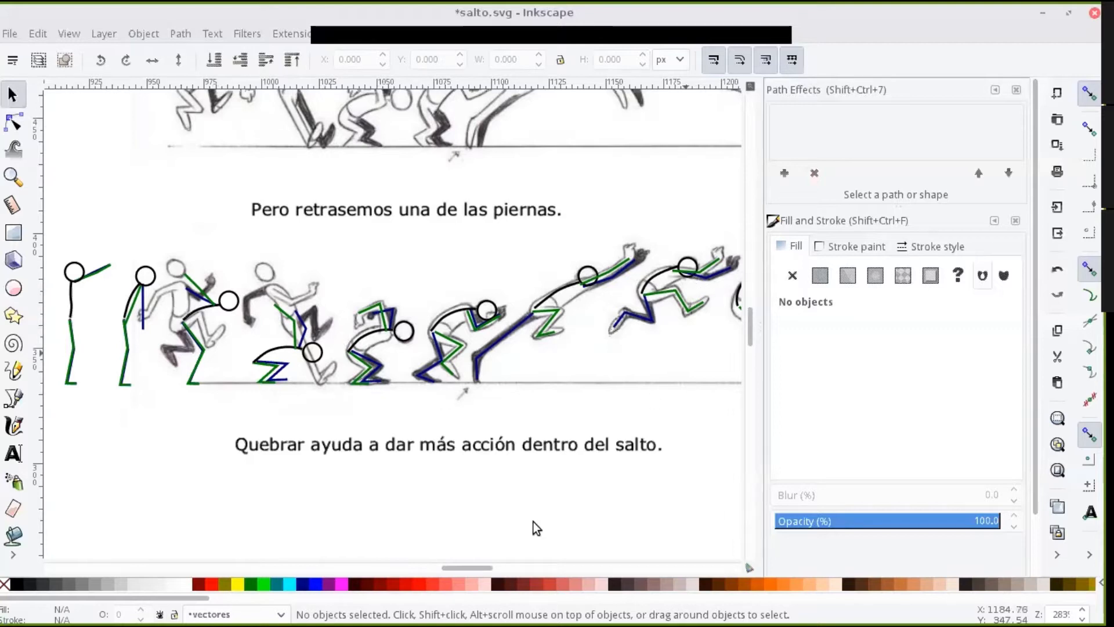
drag(496, 569, 474, 563)
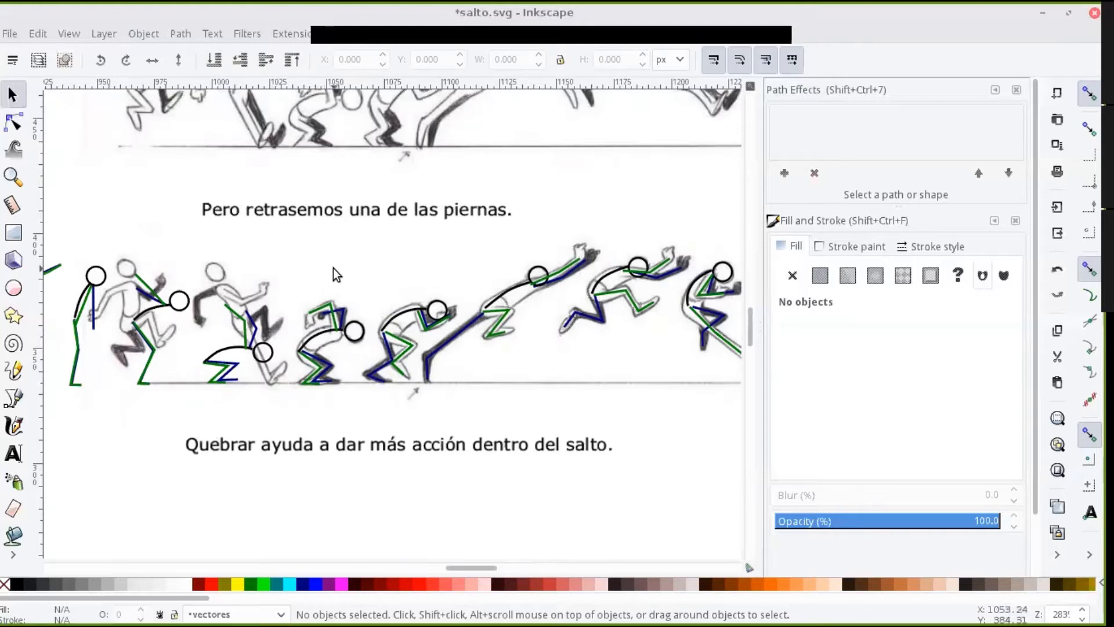
Step: Select all the stick-figure vectors traced over the lower row of jump sketches
key(z)
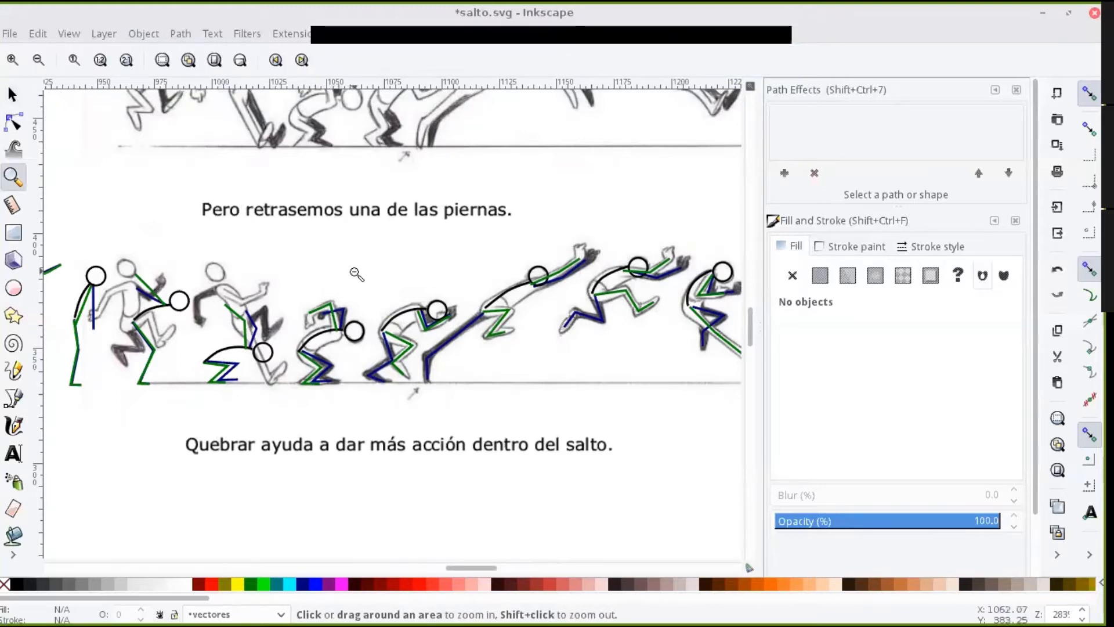
shift+click(353, 272)
shift+click(352, 269)
shift+click(352, 267)
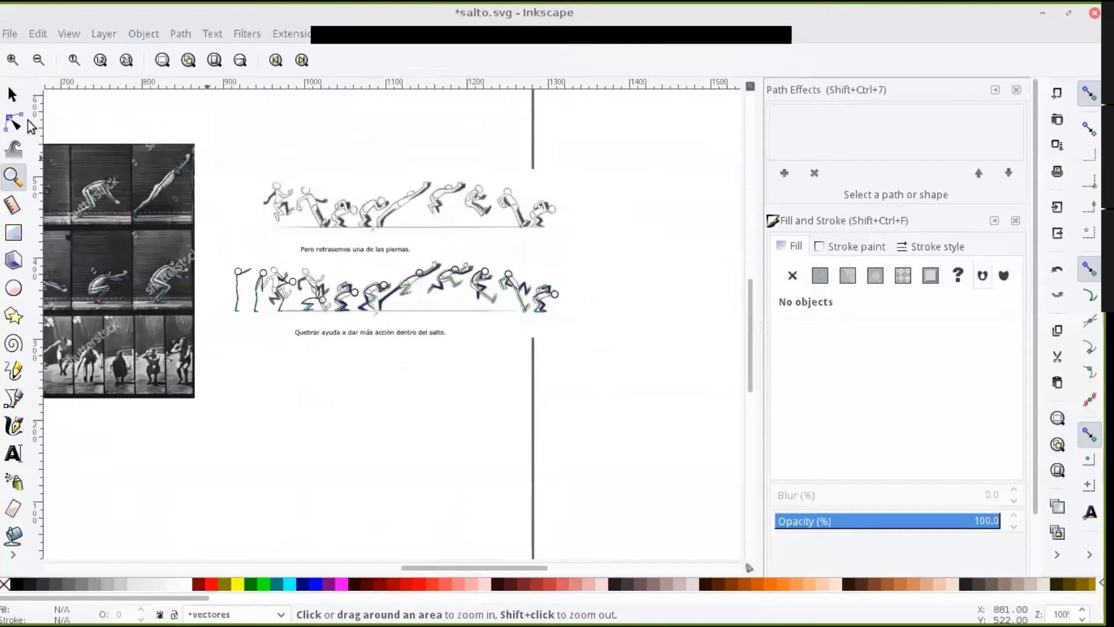
click(12, 94)
mouse_move(212, 246)
mouse_down()
mouse_move(221, 314)
mouse_move(614, 339)
mouse_up()
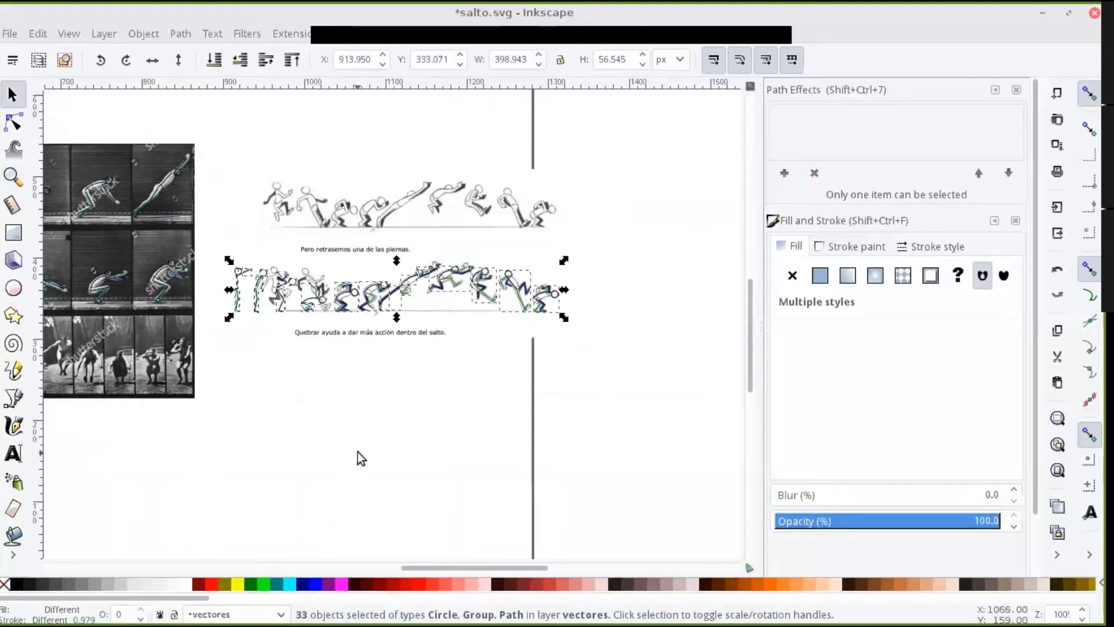
Step: Switch to Krita and bring the layer stack of salto.kra into view
key(alt+Tab)
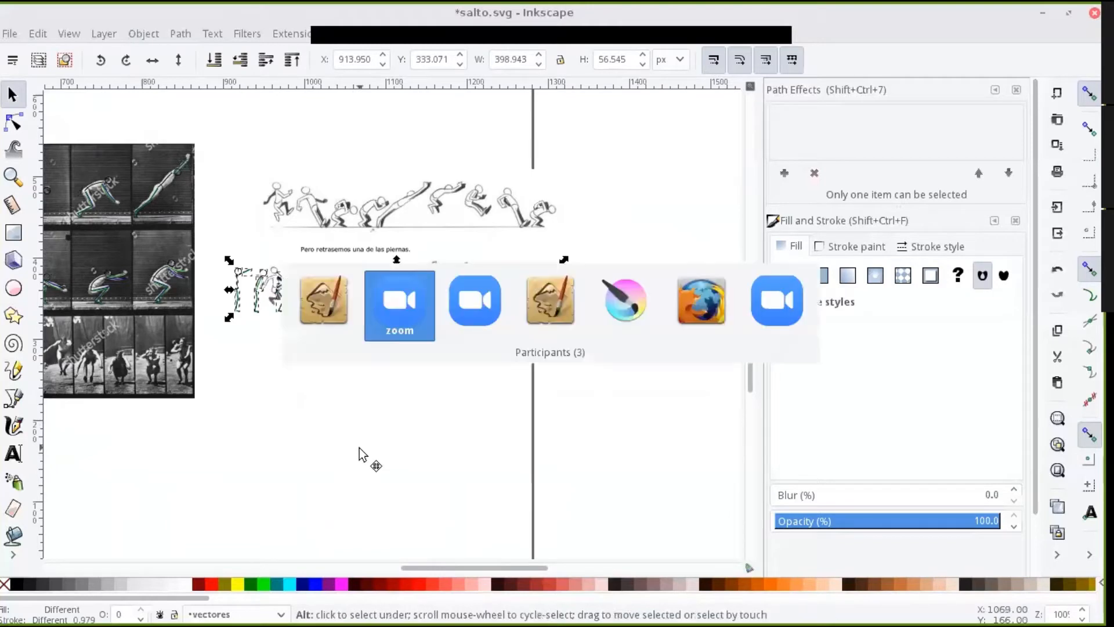
key(alt+Tab)
key(alt+Tab)
key(alt+Tab)
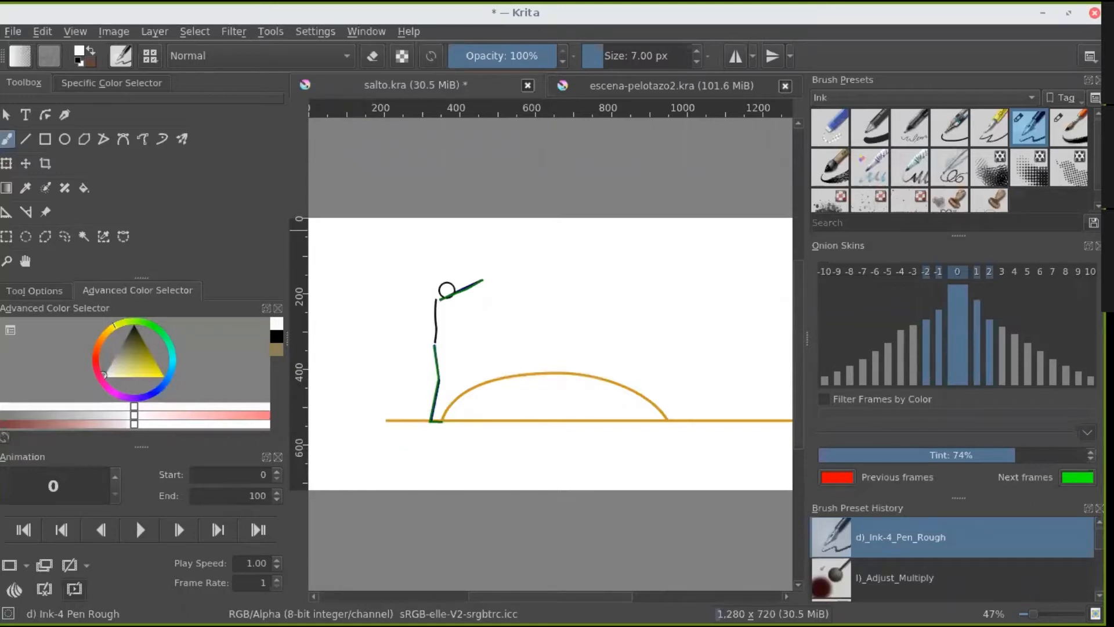
key(alt+Tab)
mouse_move(857, 163)
mouse_down()
mouse_move(840, 205)
mouse_move(850, 230)
mouse_up()
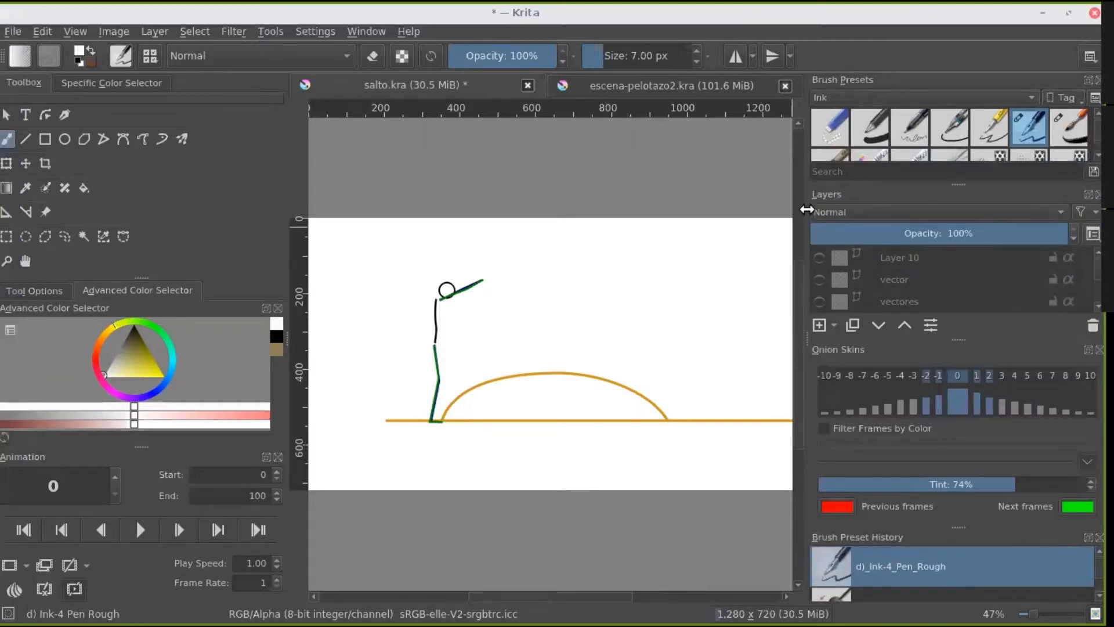
Step: Add a vector layer and name it test
click(835, 326)
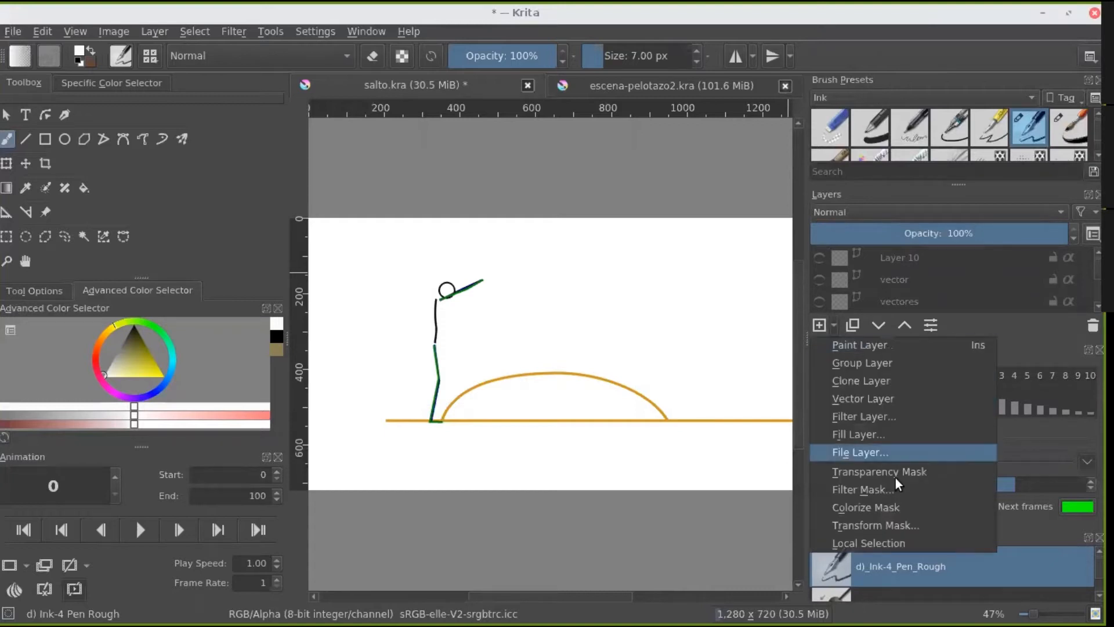
click(896, 402)
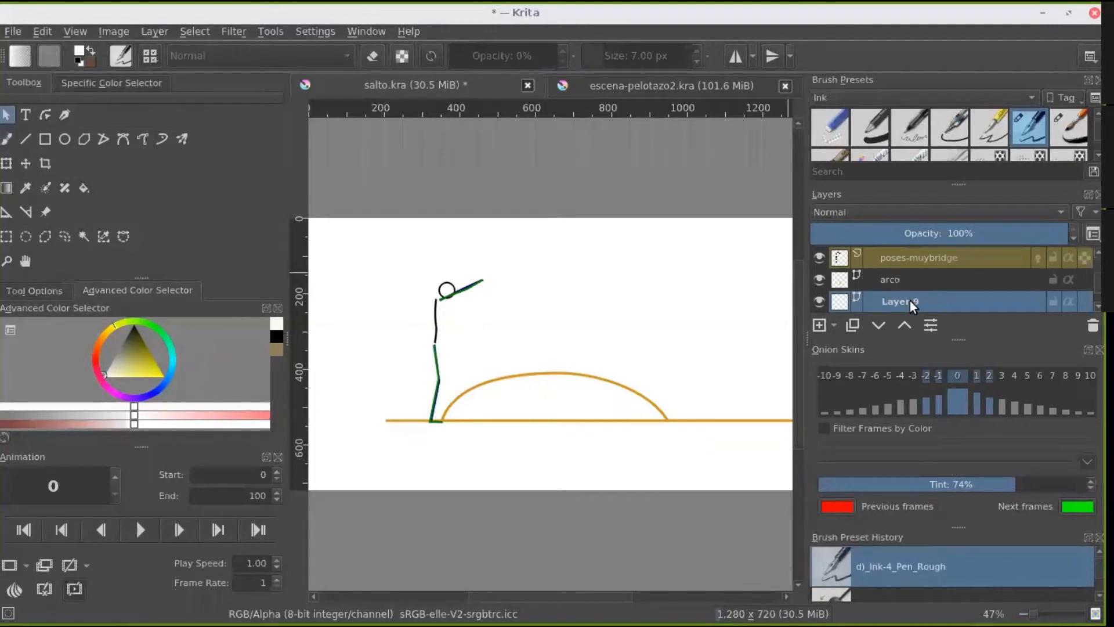
double_click(910, 301)
text(test)
key(Return)
Step: Paste the copied stick figures into the test layer, enlarge the row and position its first poses on the canvas
key(ctrl+v)
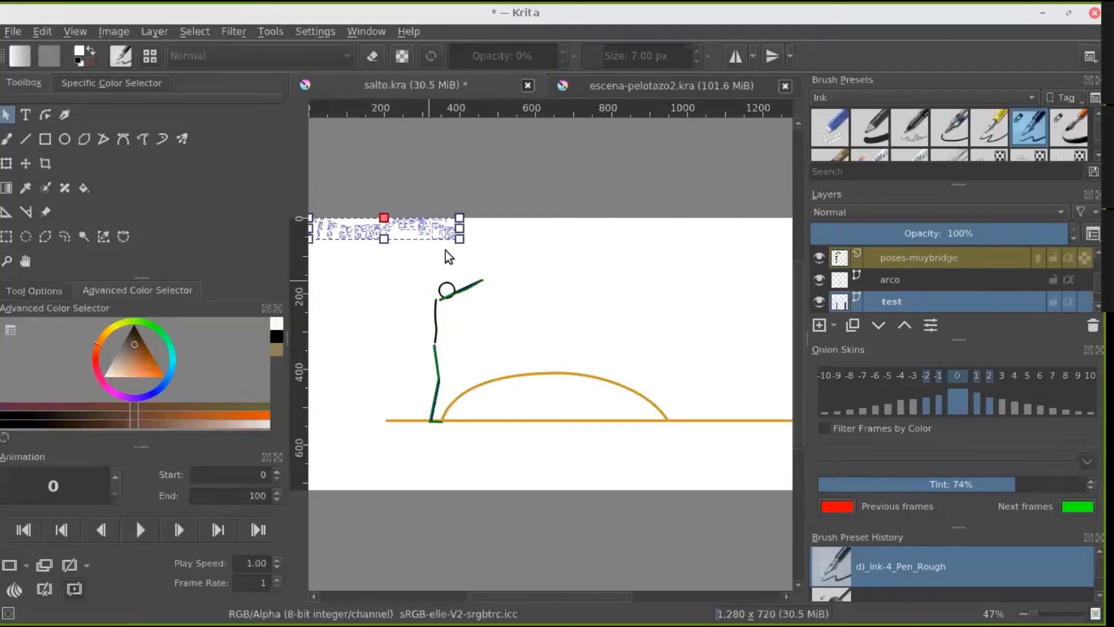
drag(401, 228, 628, 315)
drag(725, 385, 753, 401)
drag(533, 326, 414, 325)
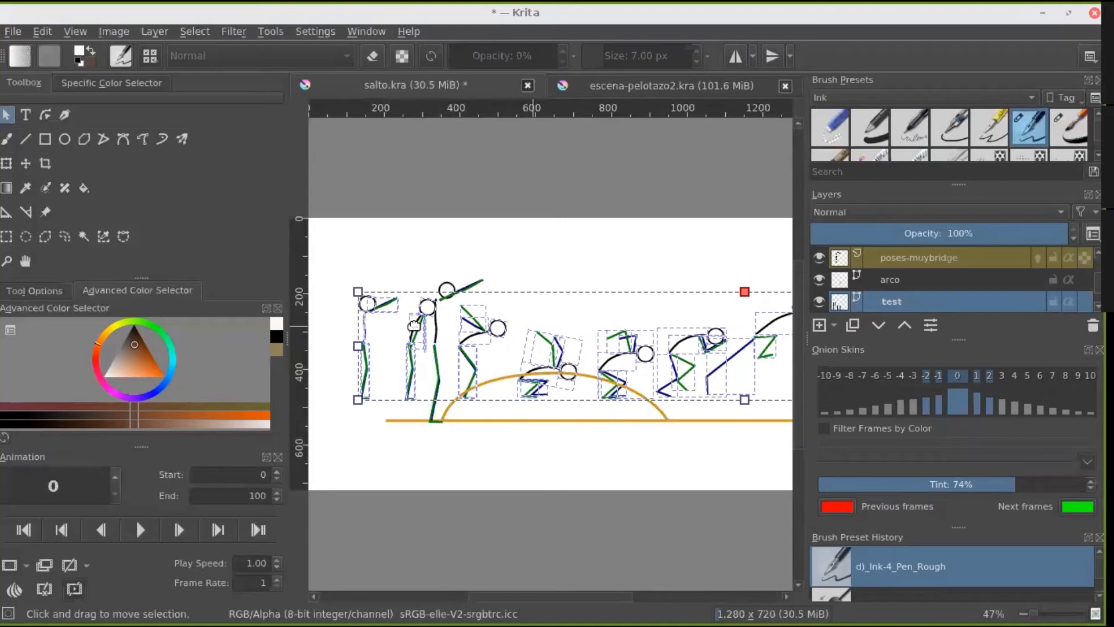
double_click(414, 325)
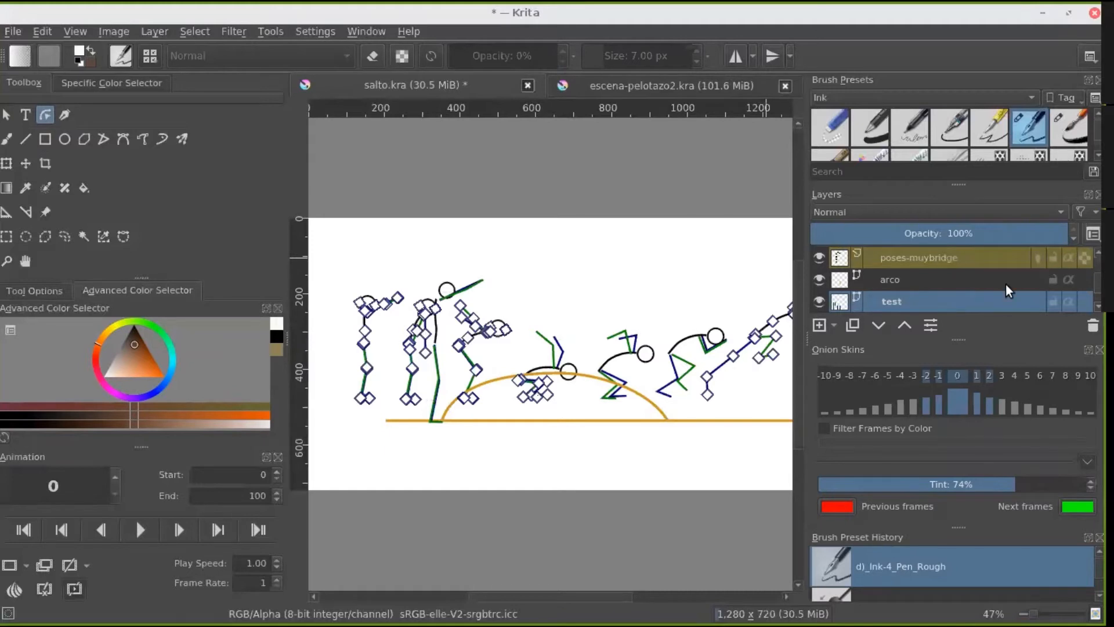
Step: Duplicate the test layer
click(943, 280)
click(945, 298)
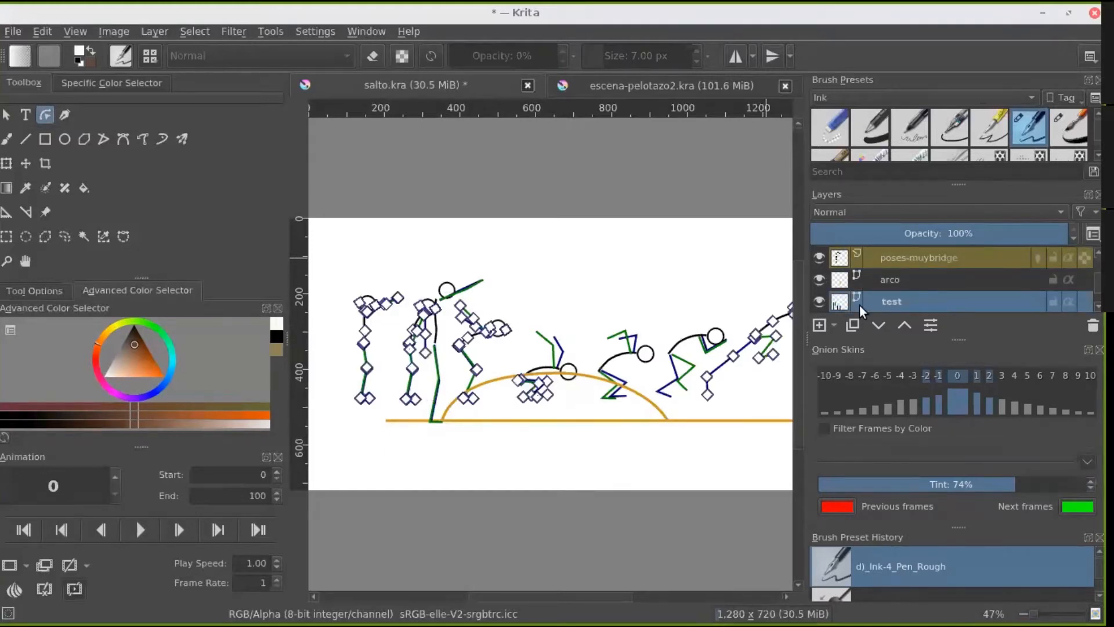
right_click(926, 304)
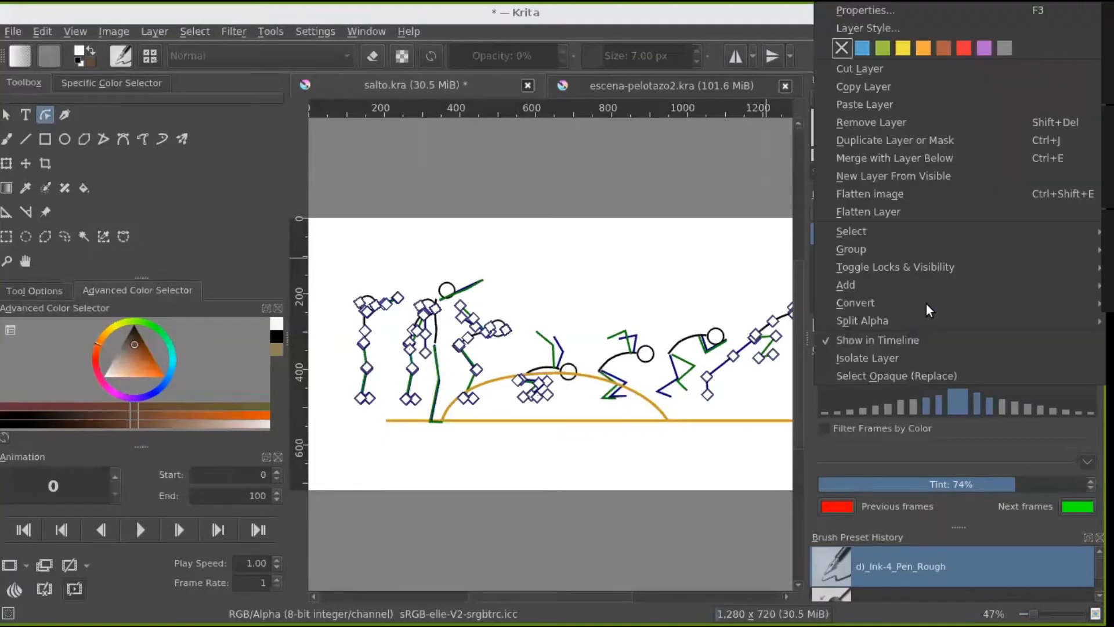
click(922, 143)
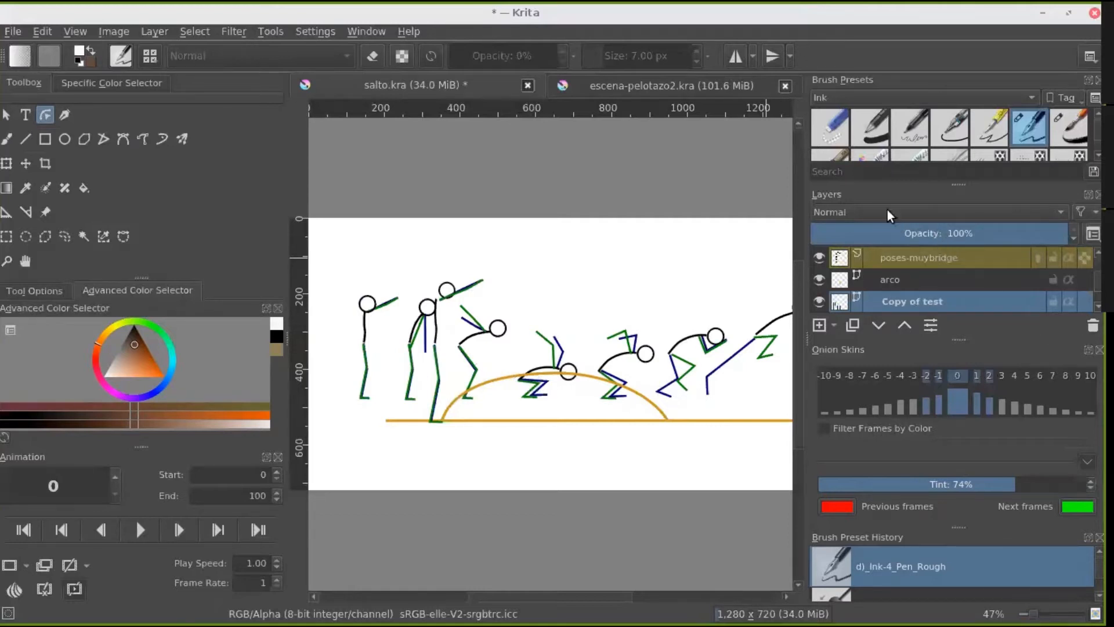
Step: Float and enlarge the Layers docker, and hide the poses-muybridge, arco and test layers
drag(915, 187, 702, 188)
drag(797, 334, 797, 477)
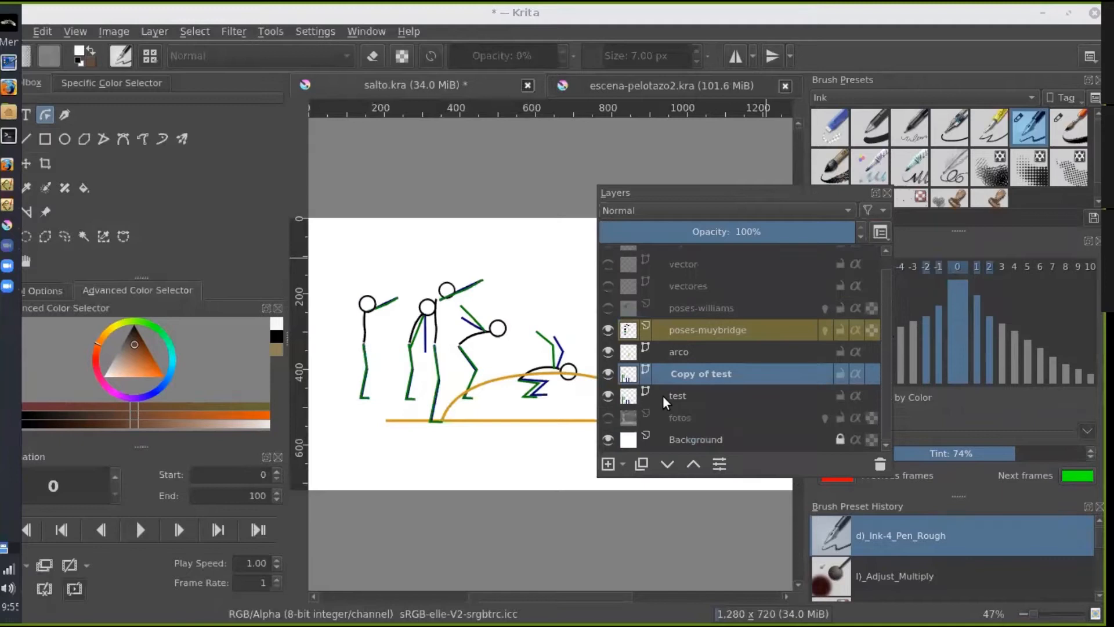
click(607, 331)
click(607, 351)
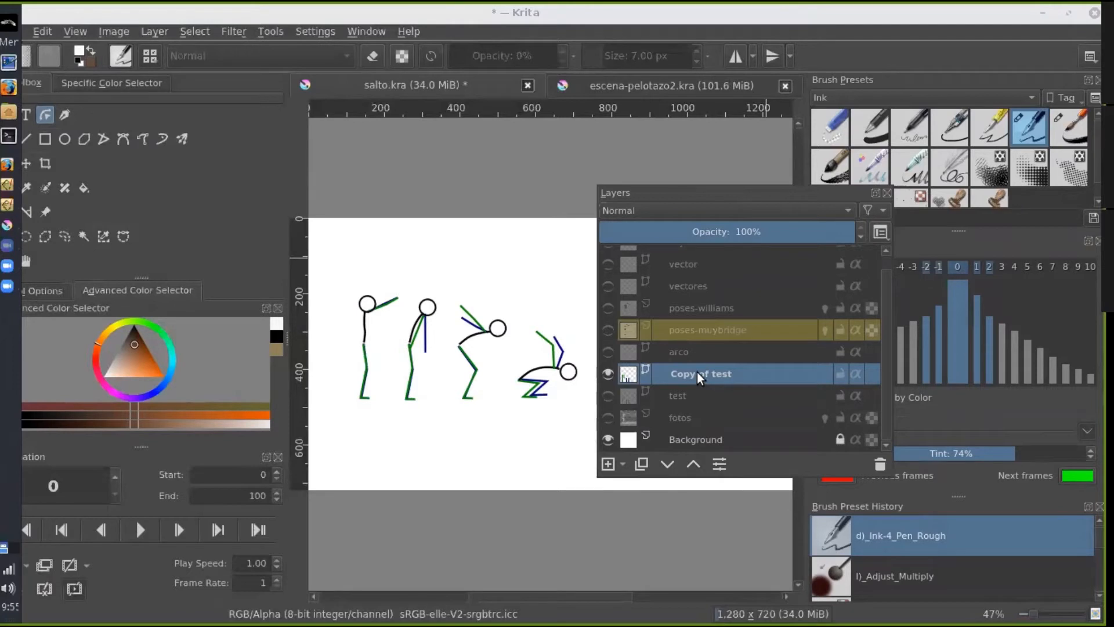
Step: Flatten the Copy of test layer into a paint layer and make a rectangular selection around its first standing figure
right_click(698, 371)
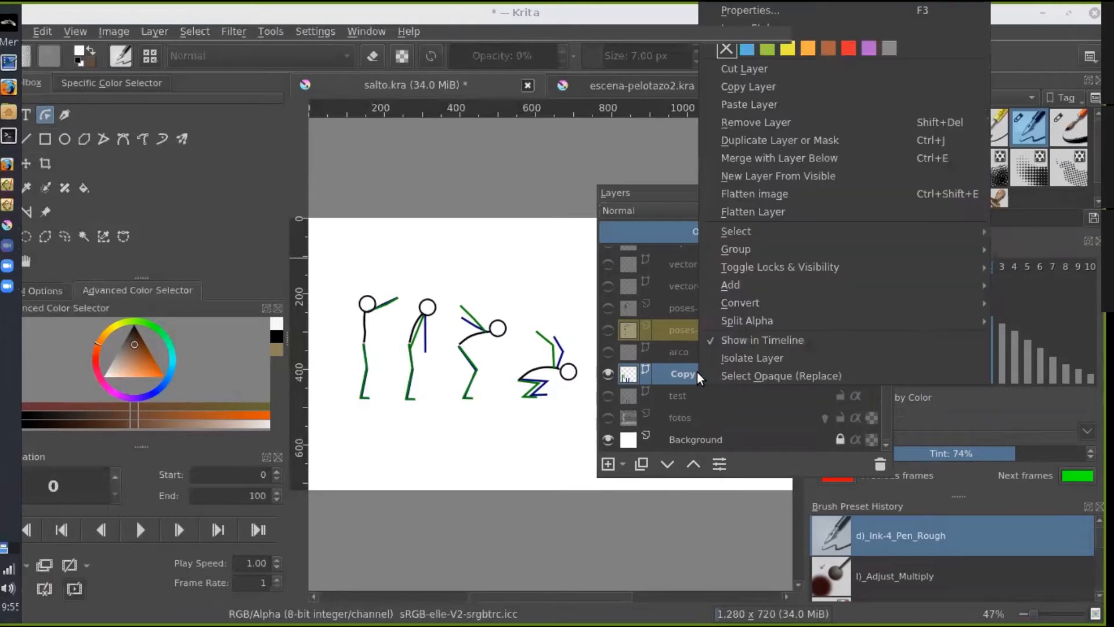
click(754, 216)
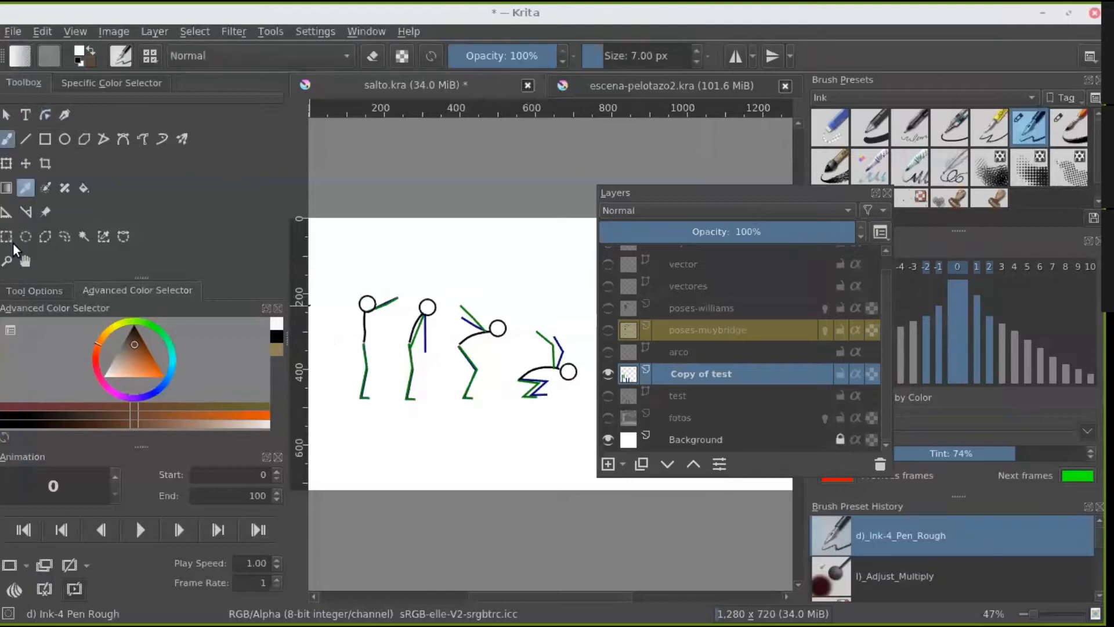
click(8, 237)
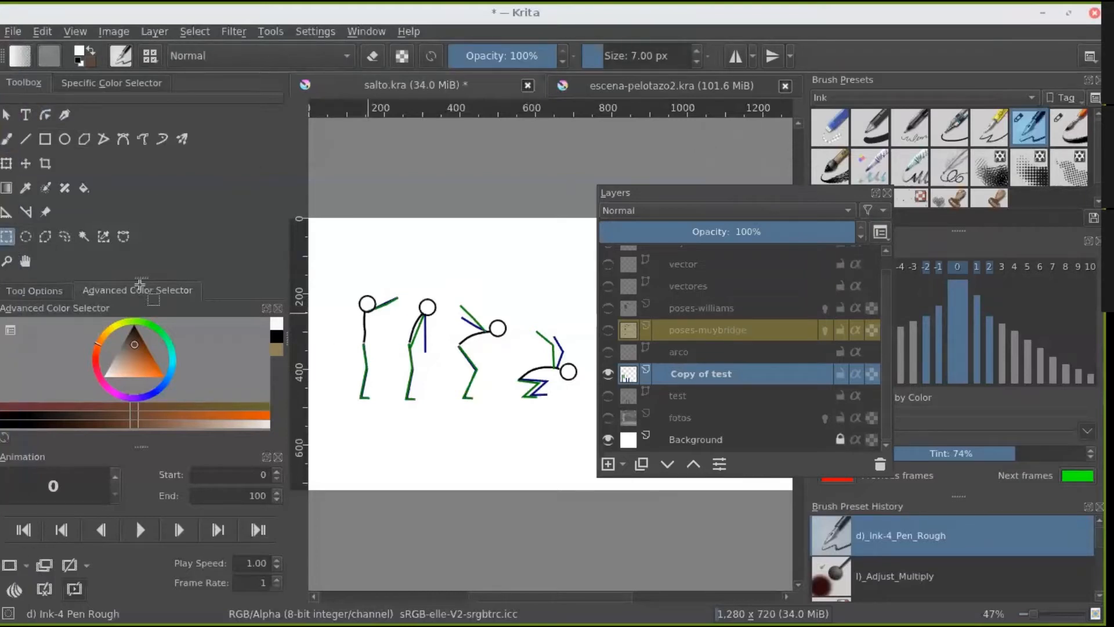
drag(364, 332, 402, 411)
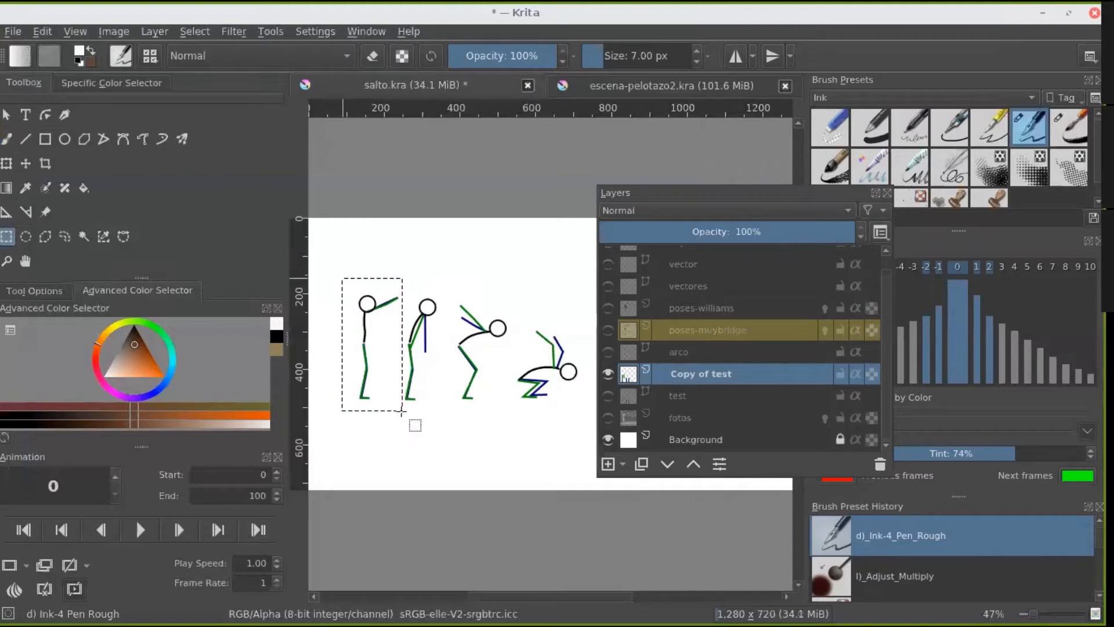
Step: Cut the selected first standing figure from the Copy of test layer and paste it as its own layer
key(Delete)
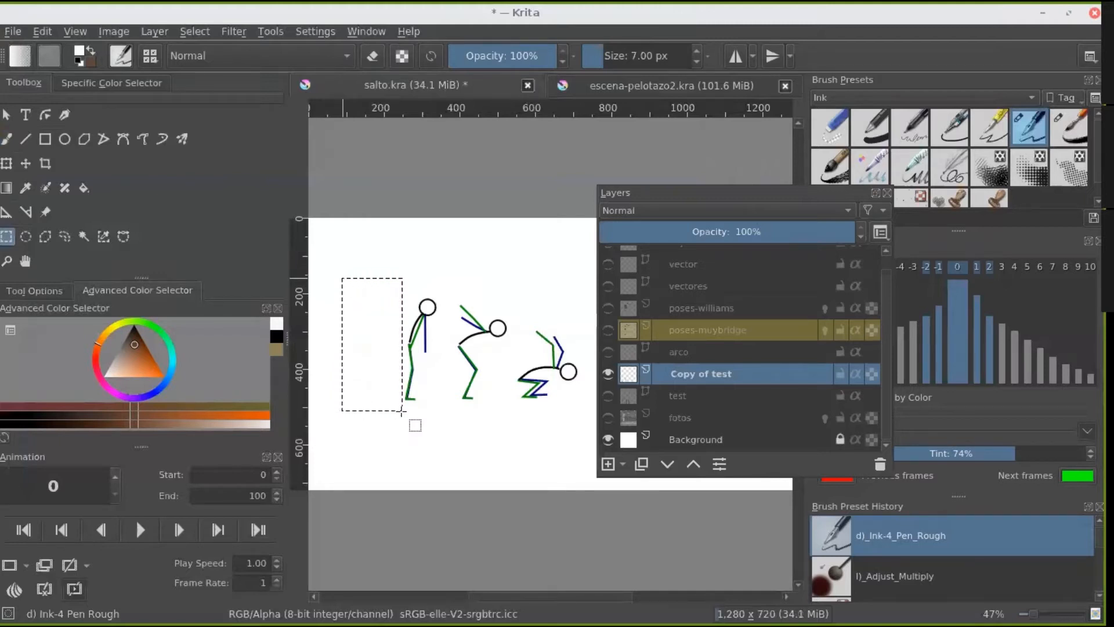
key(ctrl+v)
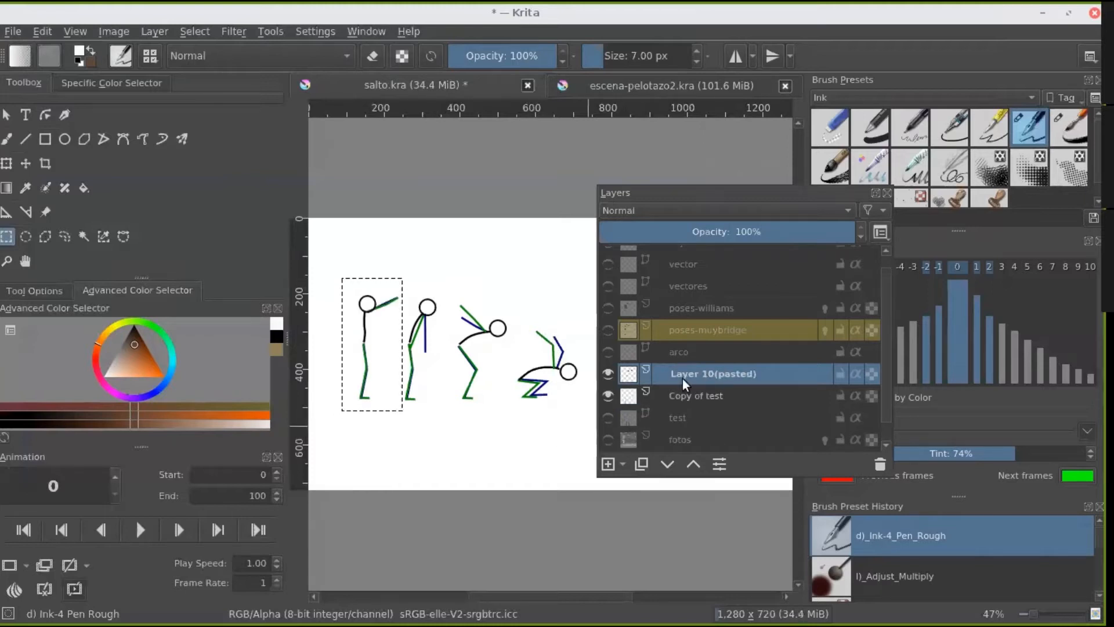
mouse_move(683, 378)
Step: Select the second figure on the Copy of test layer with a rectangle, cut it and paste it as its own layer
click(716, 401)
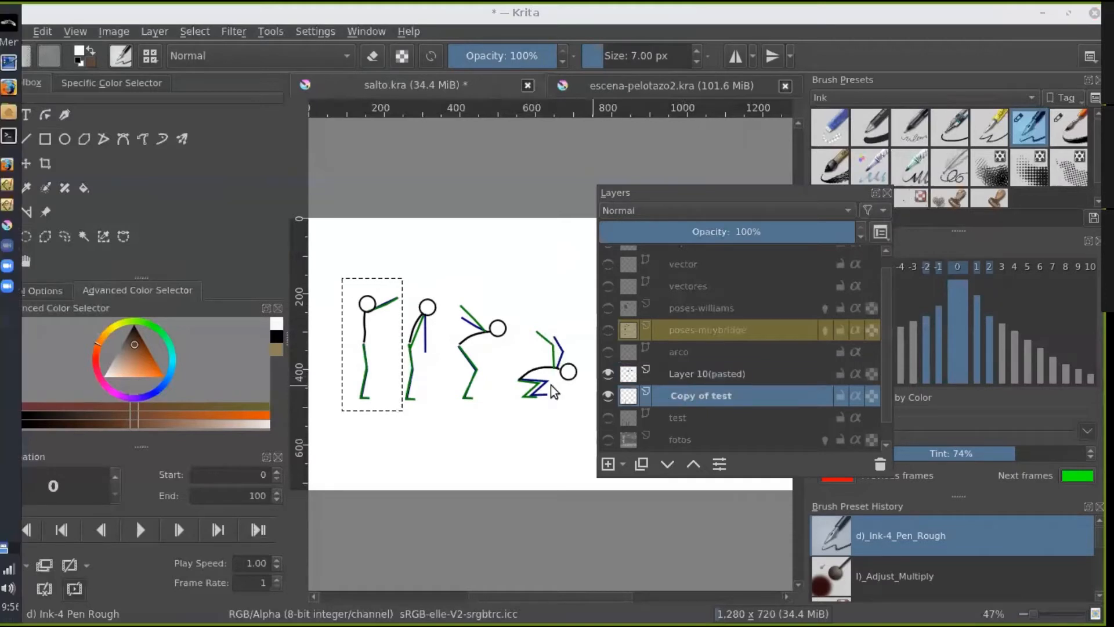
drag(445, 277, 390, 418)
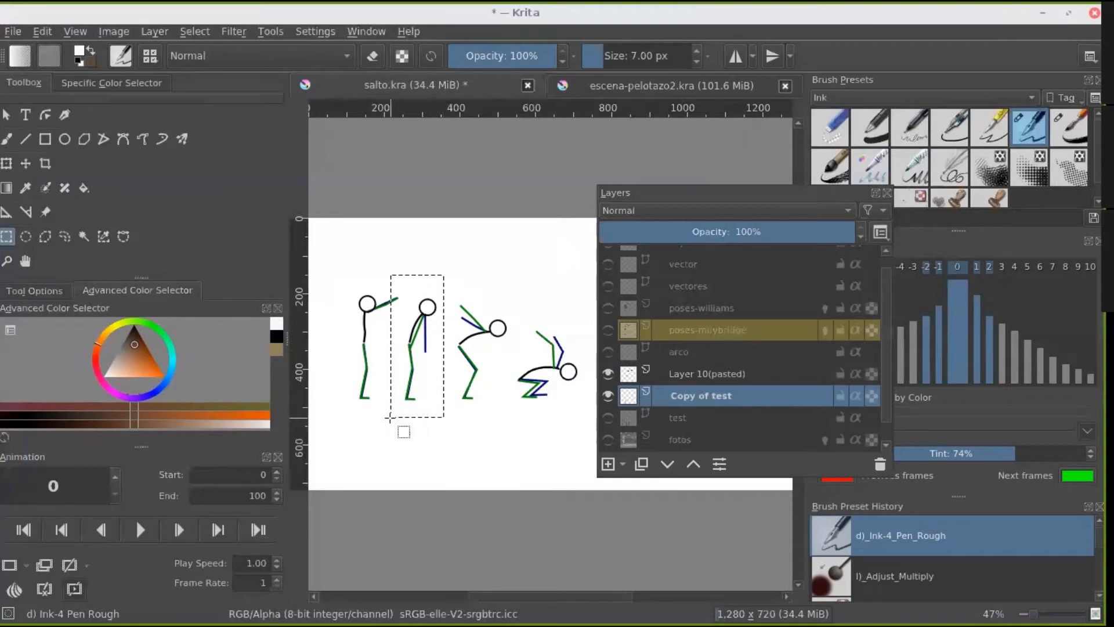
key(Delete)
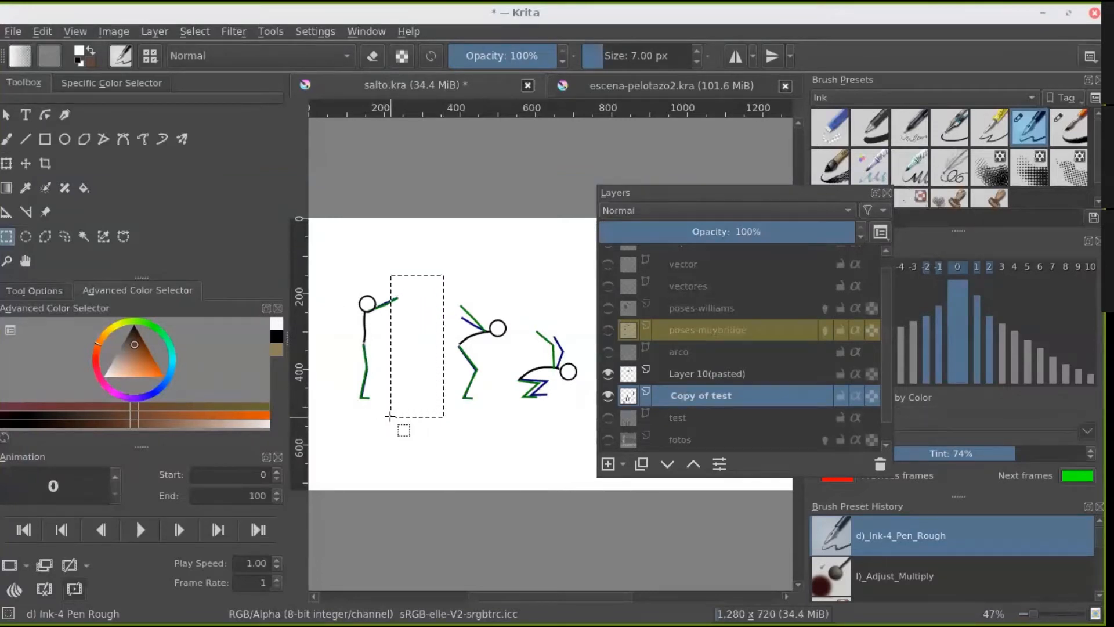
key(ctrl+v)
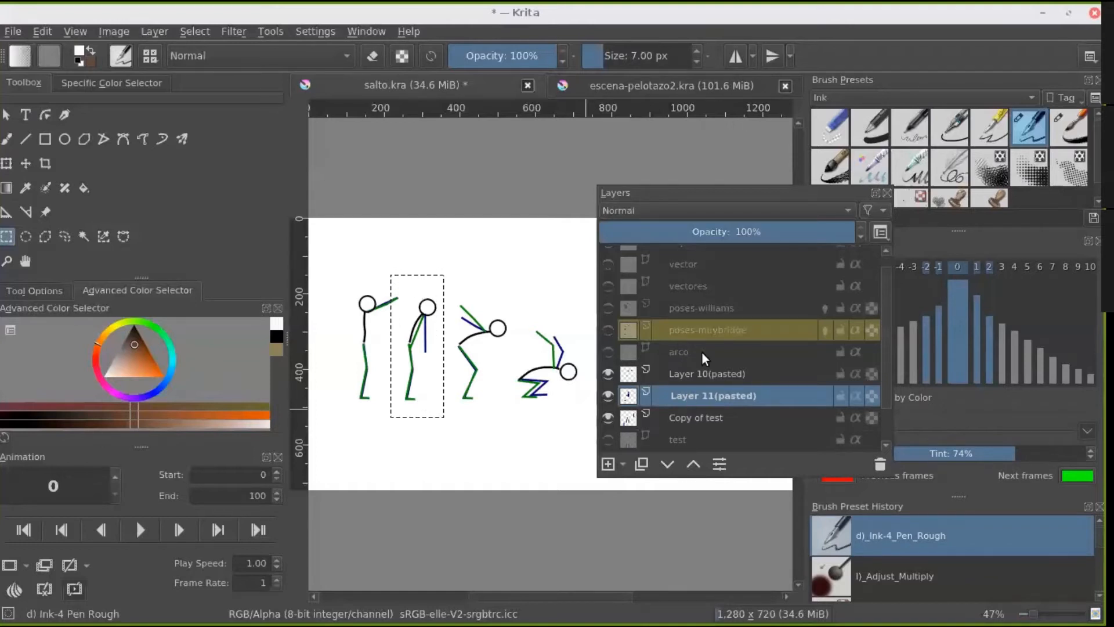
mouse_move(702, 351)
Step: Float the Timeline docker and create a duplicate frame at frame 0 on both pasted pose layers
mouse_move(939, 62)
mouse_down()
mouse_move(893, 143)
mouse_move(866, 140)
mouse_move(816, 270)
mouse_move(842, 81)
mouse_up()
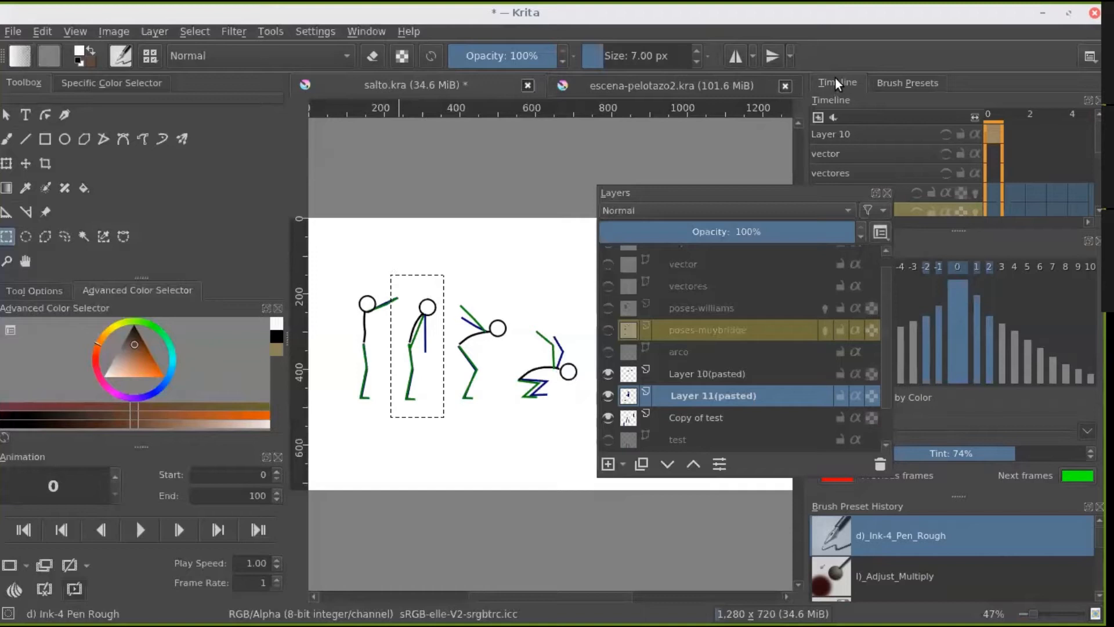
drag(918, 130, 492, 238)
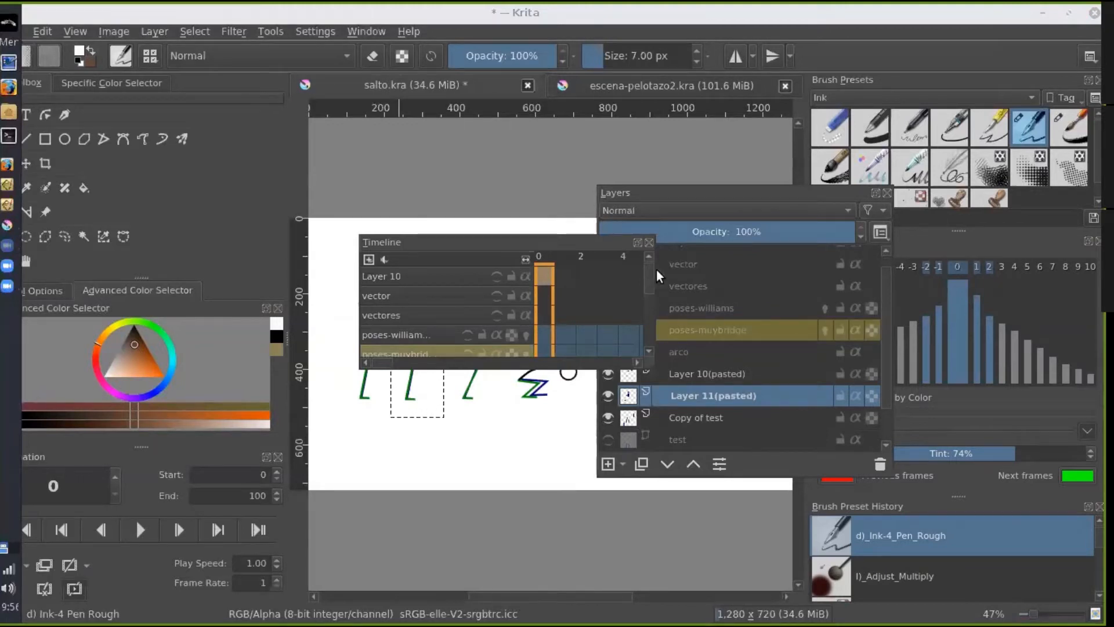
scroll(654, 287, down, 3)
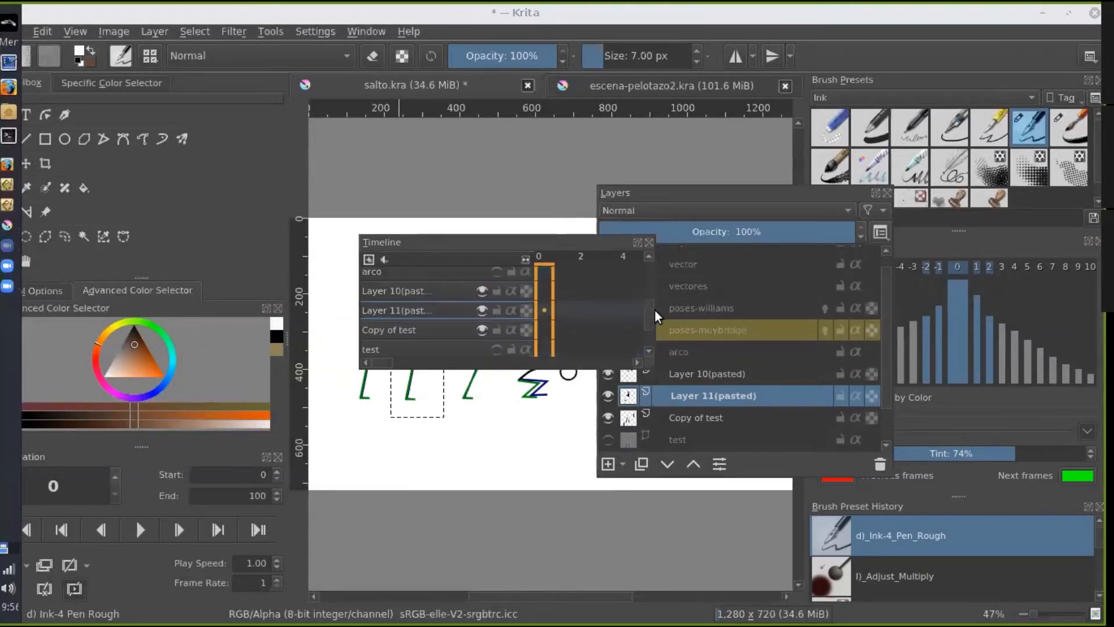
right_click(545, 307)
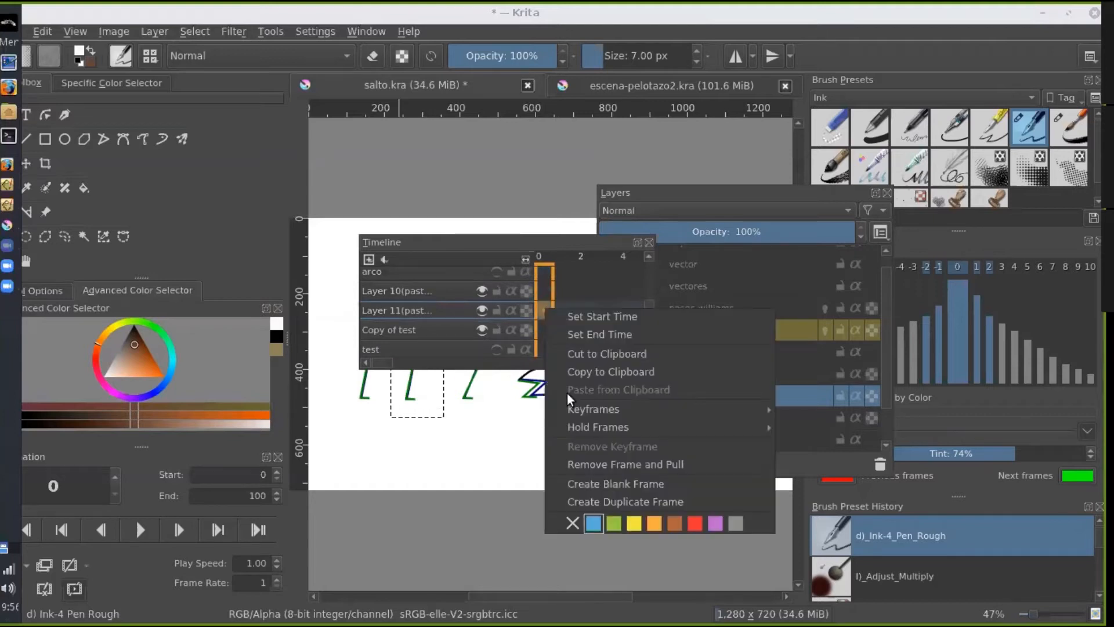
click(625, 501)
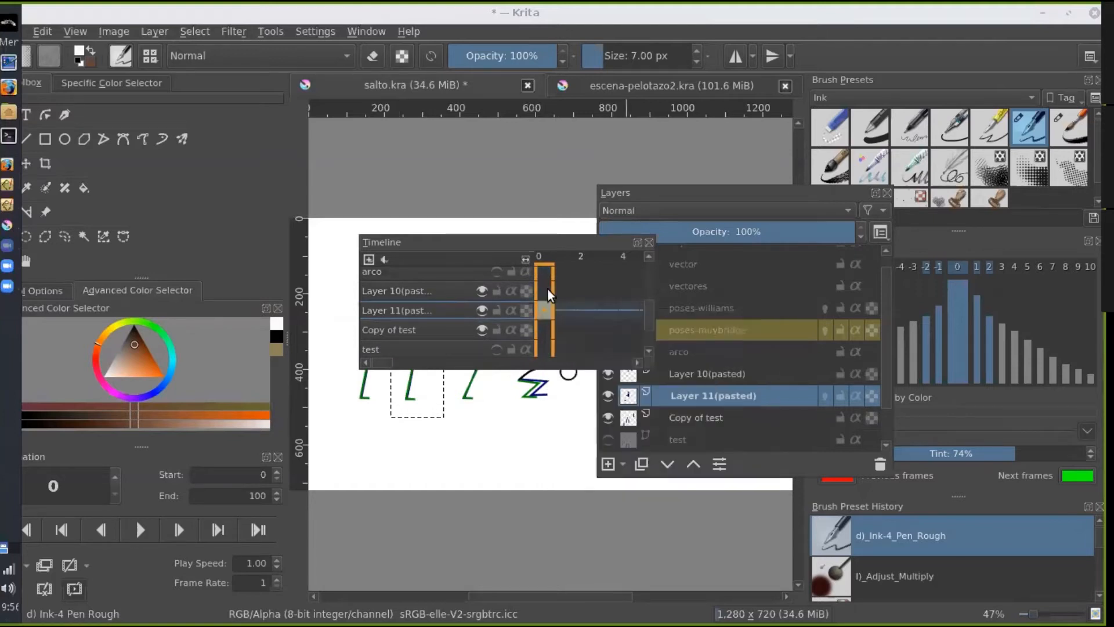
right_click(548, 289)
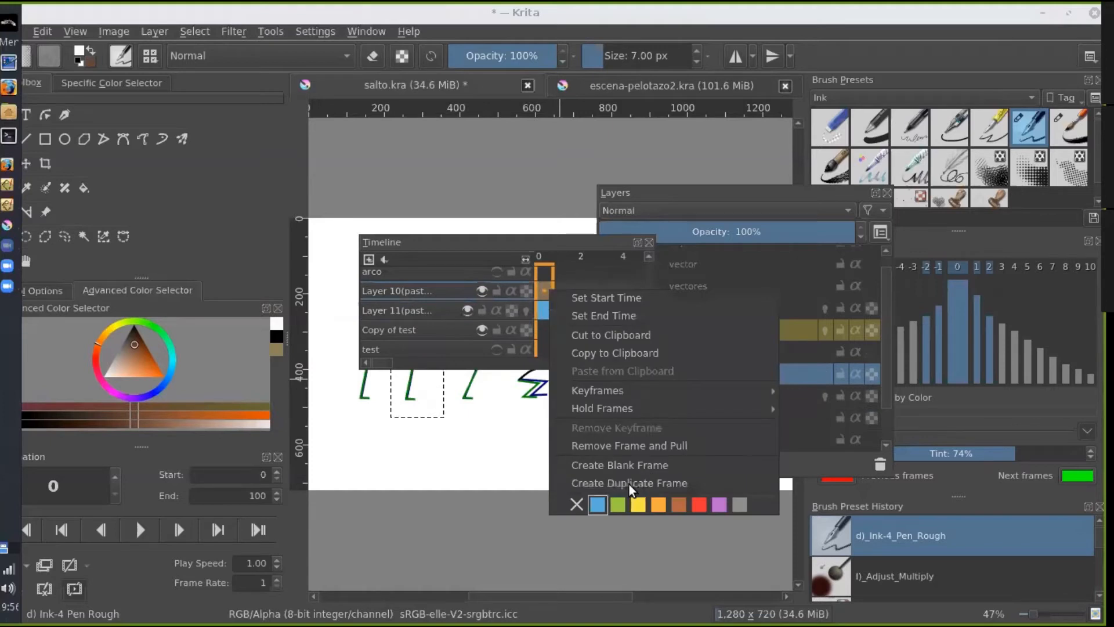
click(629, 484)
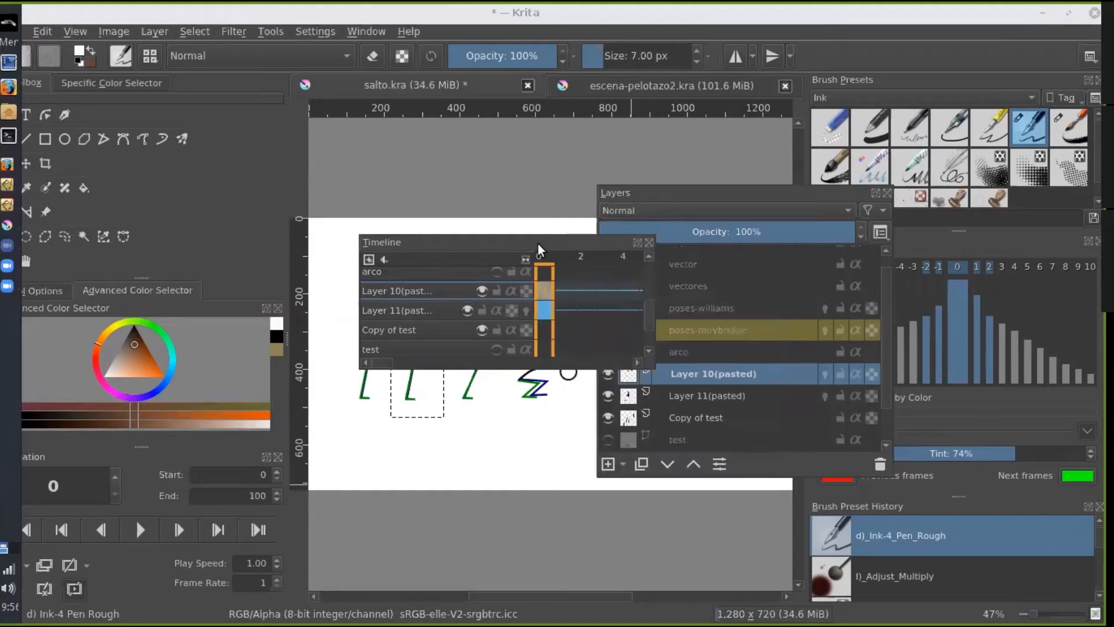
Step: Dock the Layers docker again and enlarge the floating Timeline until it shows all layers
drag(535, 240, 437, 147)
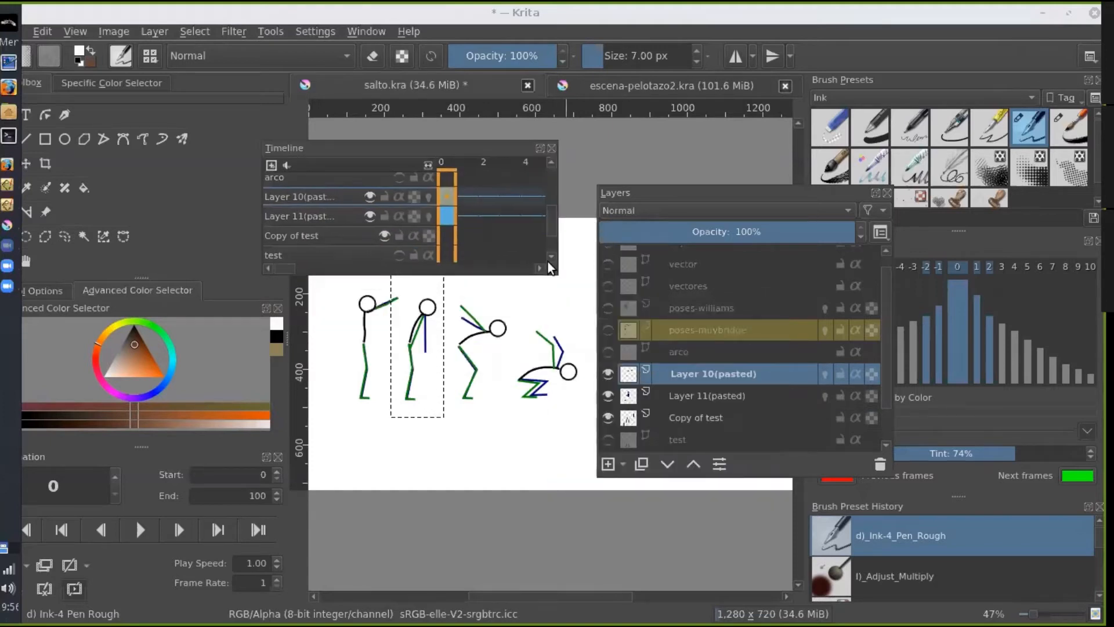
mouse_move(804, 199)
mouse_down()
mouse_move(921, 197)
mouse_move(898, 199)
mouse_up()
drag(449, 150, 579, 206)
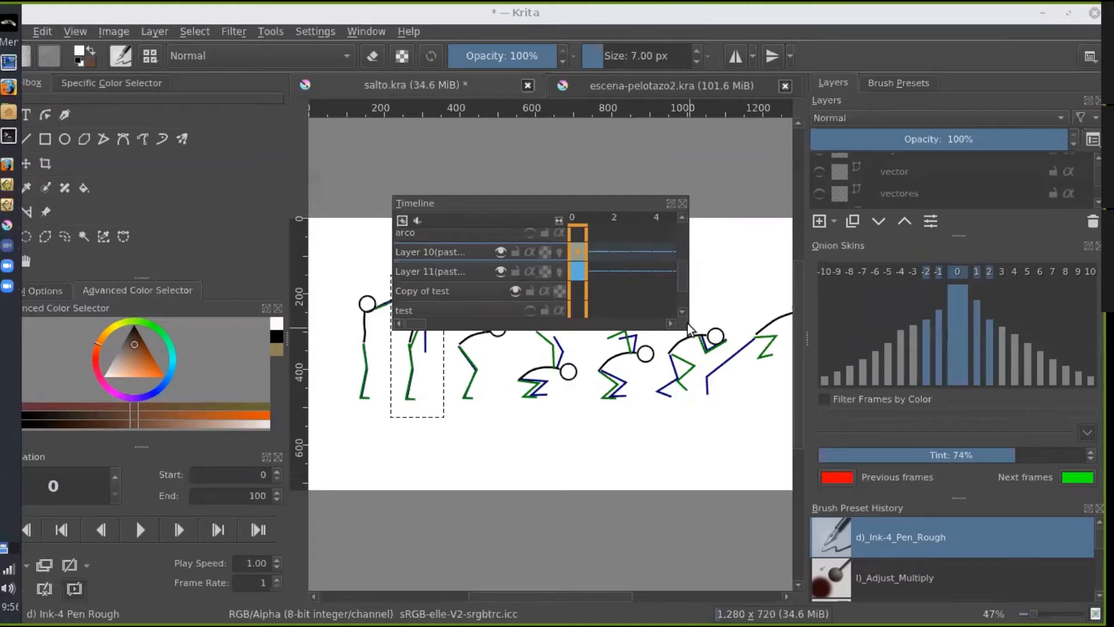
drag(689, 329, 889, 529)
click(614, 381)
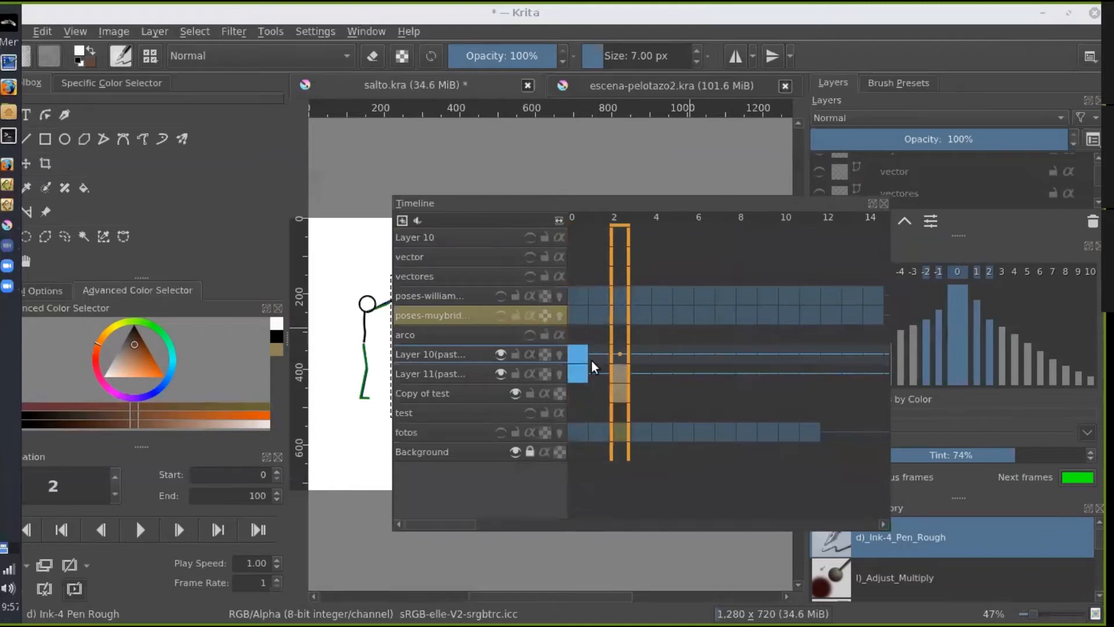
Step: Add a paint layer directly above the Copy of test layer and name it linea-personaje
click(433, 392)
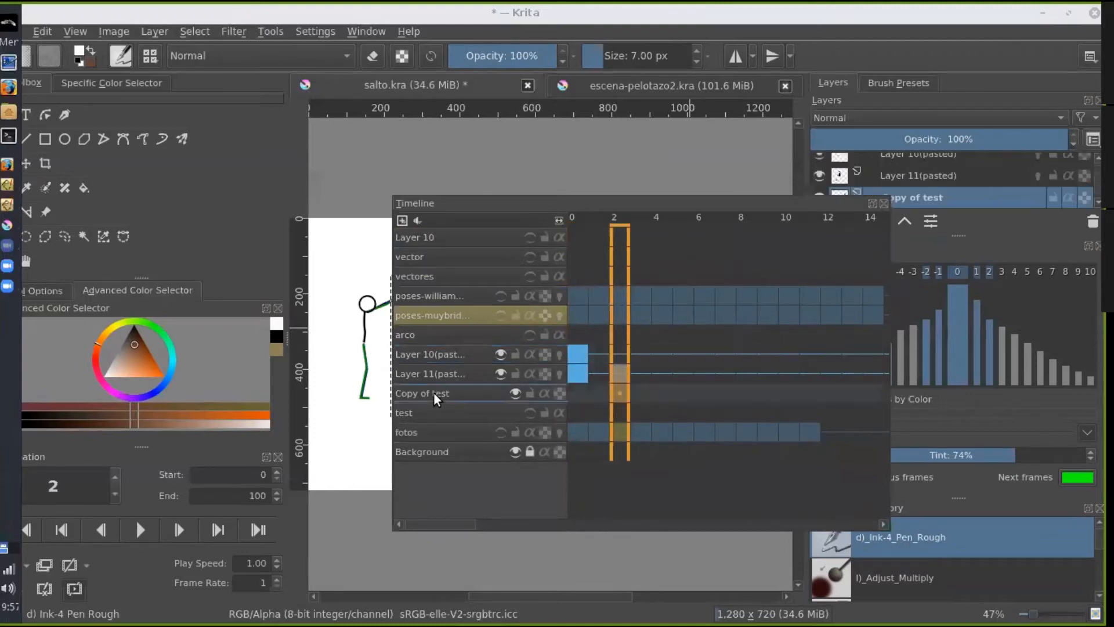
drag(433, 393, 385, 410)
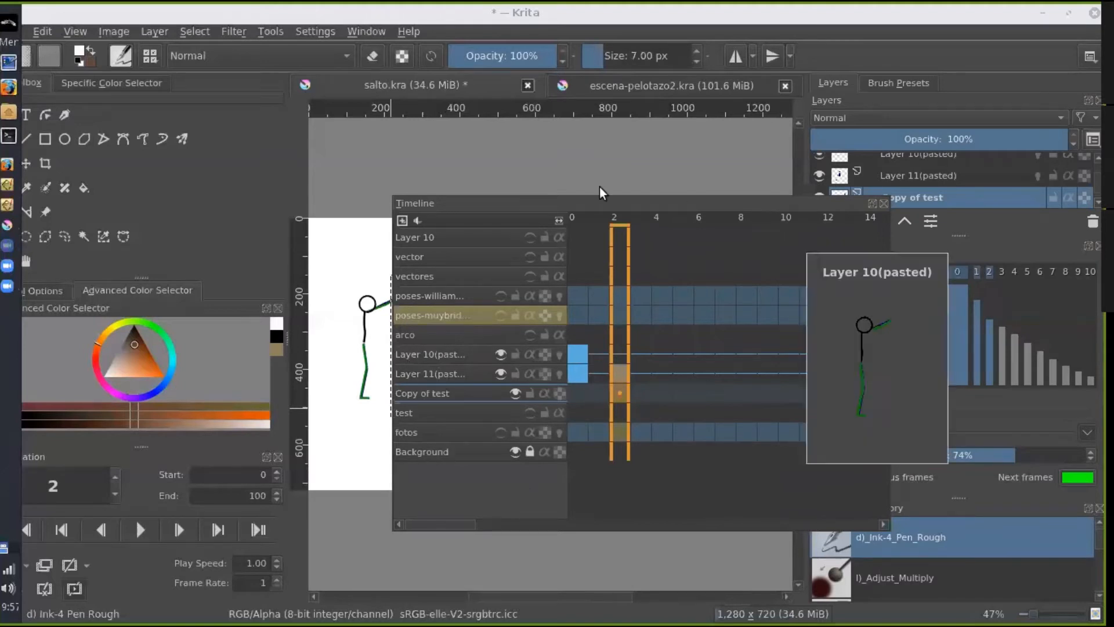
drag(819, 203, 688, 190)
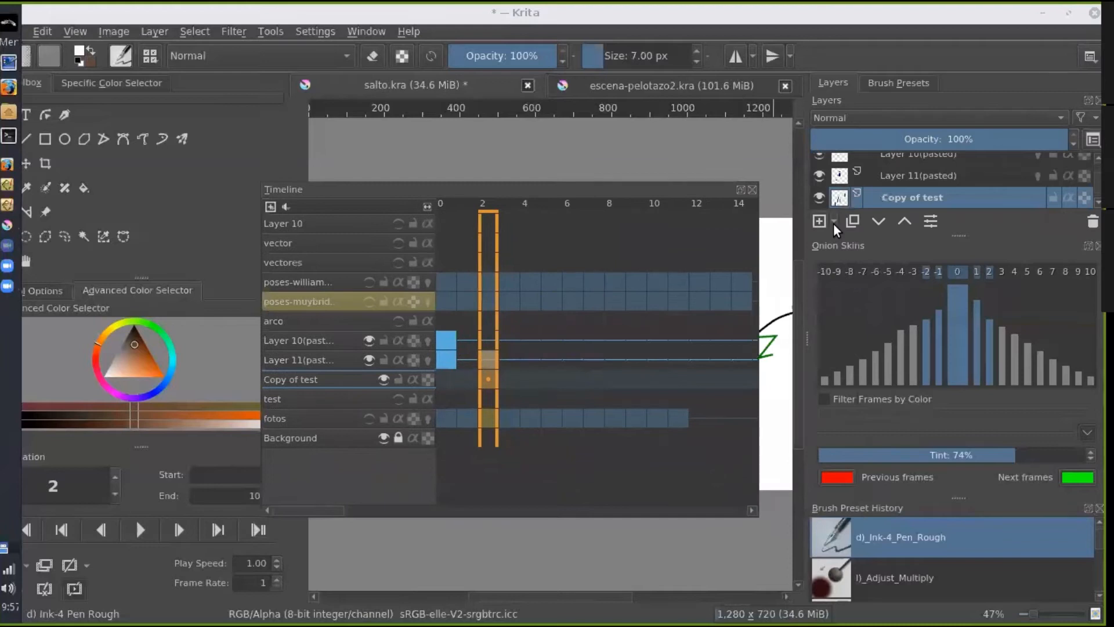
click(834, 222)
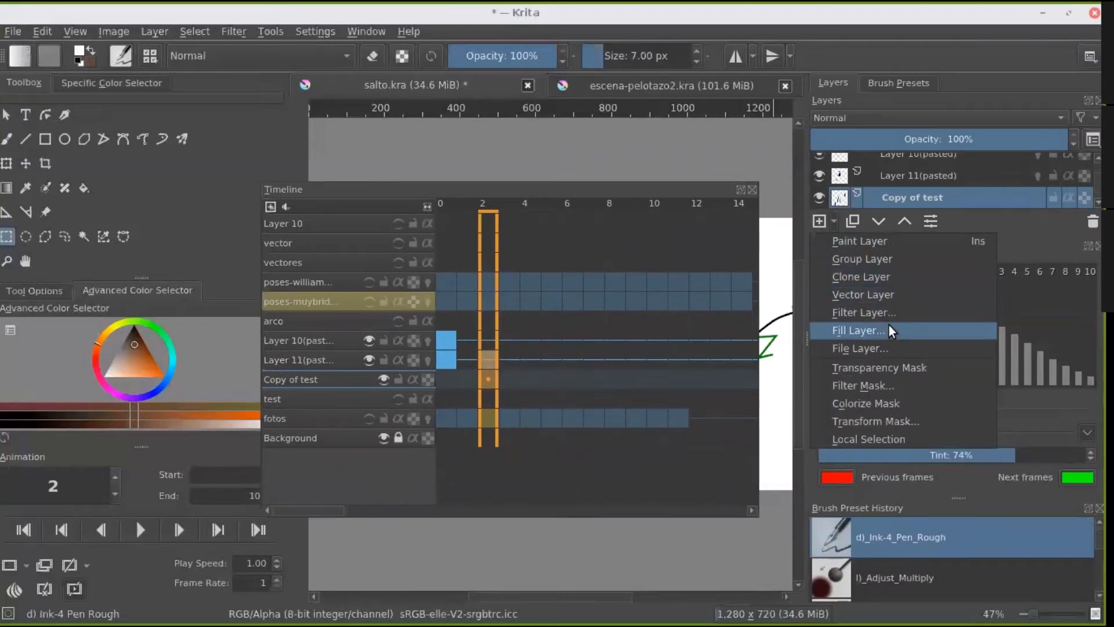
click(851, 241)
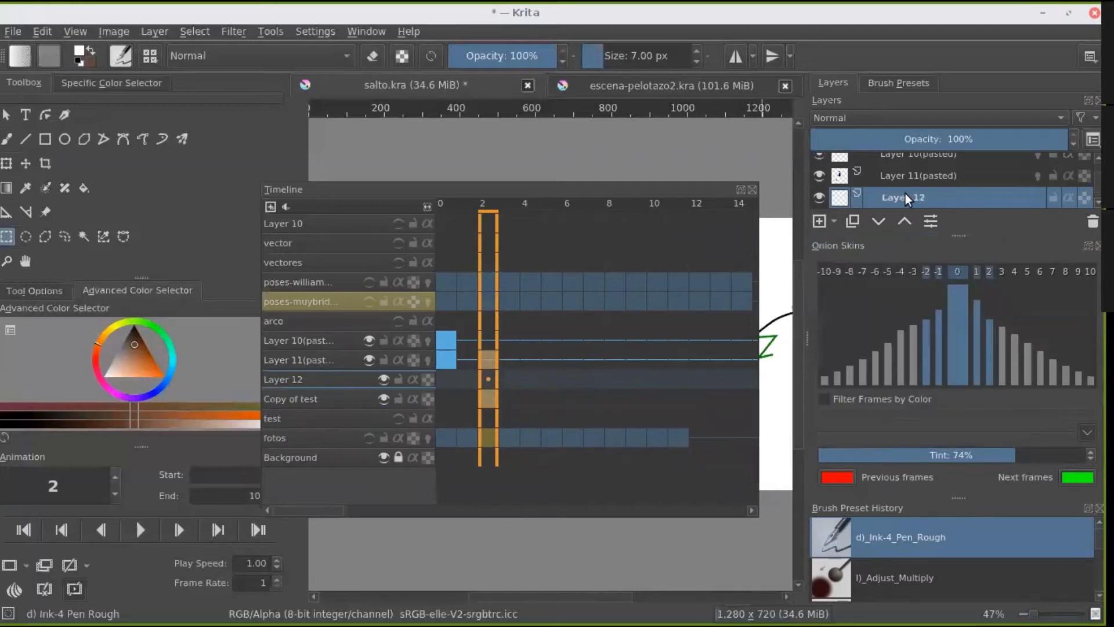
double_click(906, 193)
text(linee)
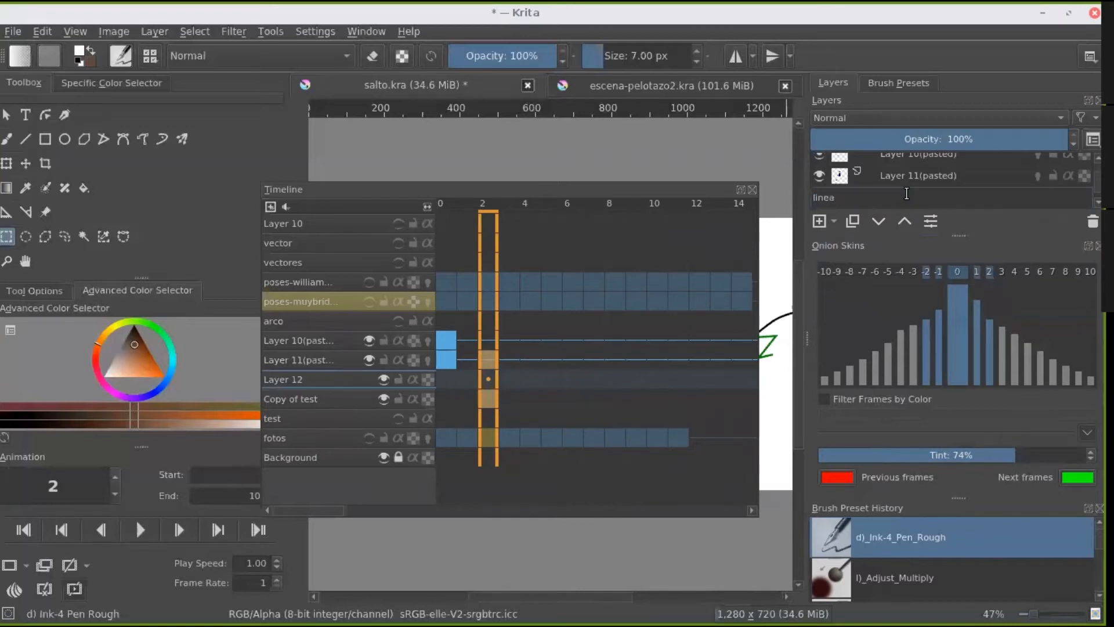
text(-personaje)
key(Return)
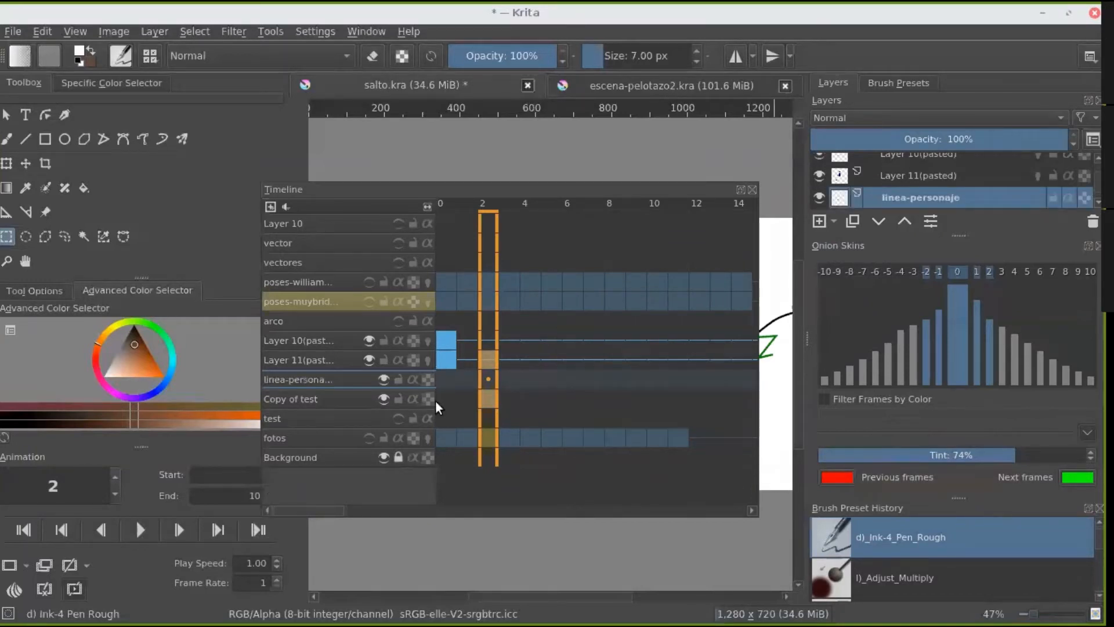
Step: Move the keyframes of the two pasted pose layers onto frames 0 and 1 of the linea-personaje layer
click(445, 378)
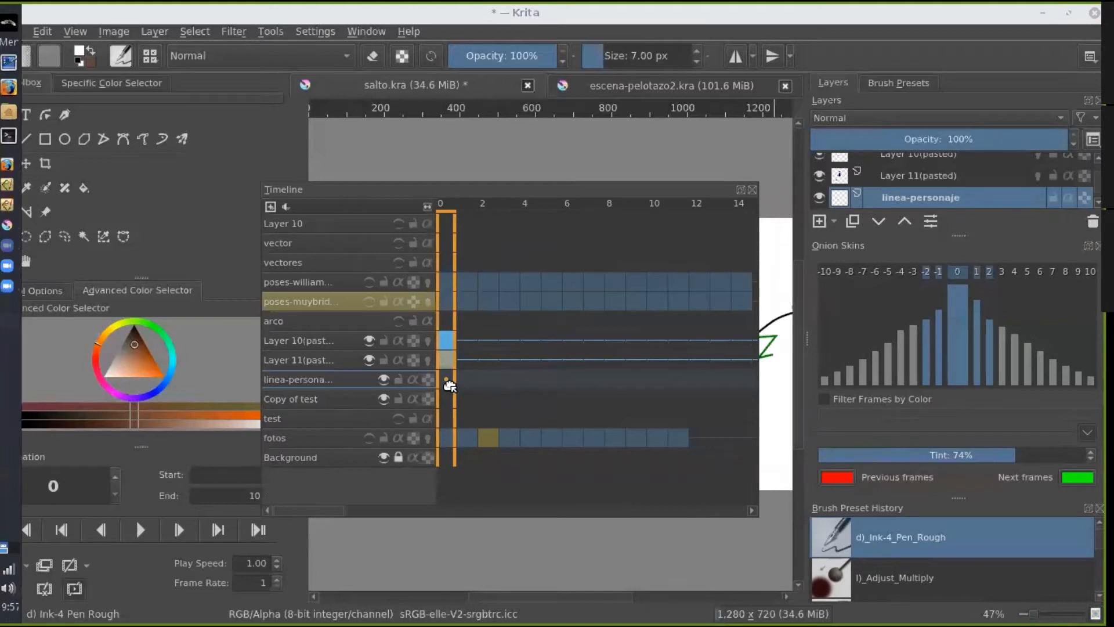
drag(452, 361, 469, 379)
click(473, 384)
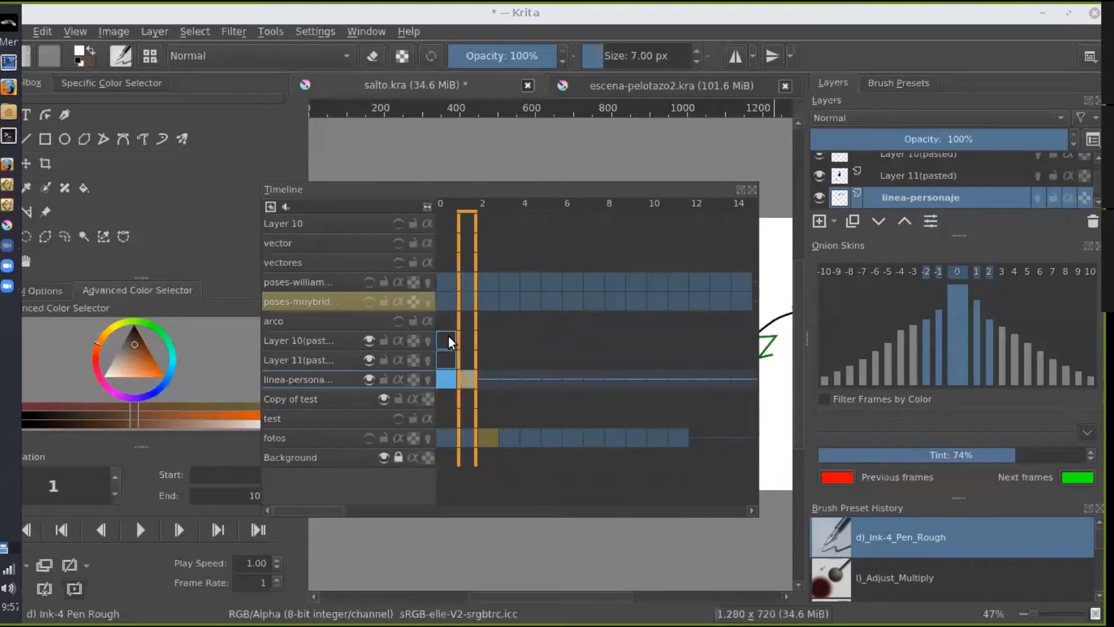
Step: Move the Timeline docker away from the canvas and make a rectangular selection around the third, bending figure
mouse_move(579, 187)
mouse_down()
mouse_move(244, 148)
mouse_move(701, 387)
mouse_up()
drag(921, 273, 801, 166)
drag(847, 203, 1100, 203)
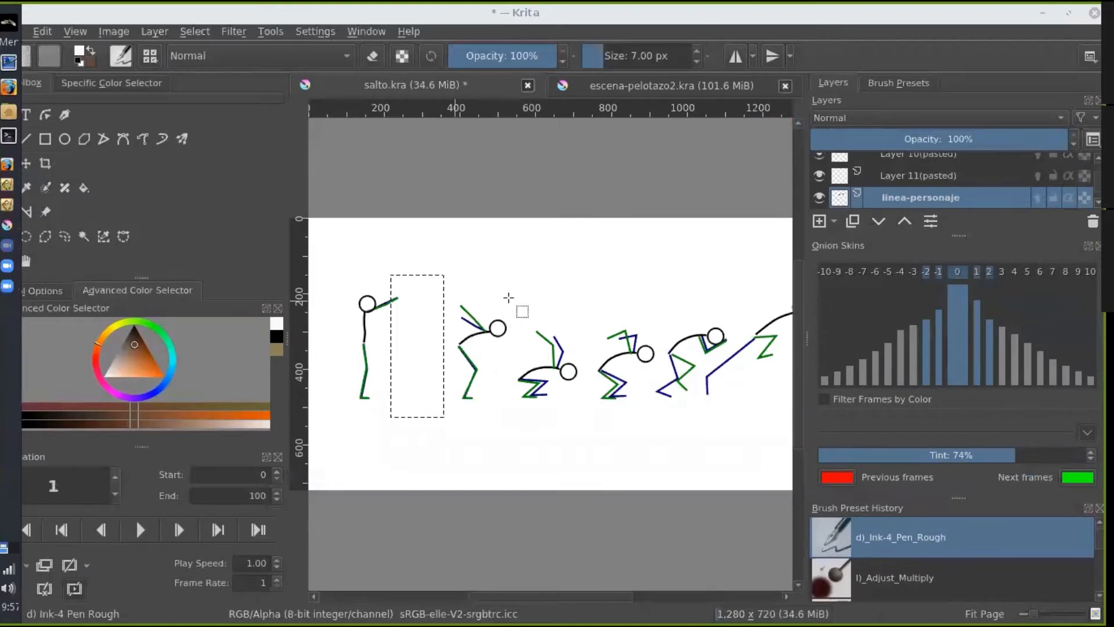
drag(518, 287, 446, 417)
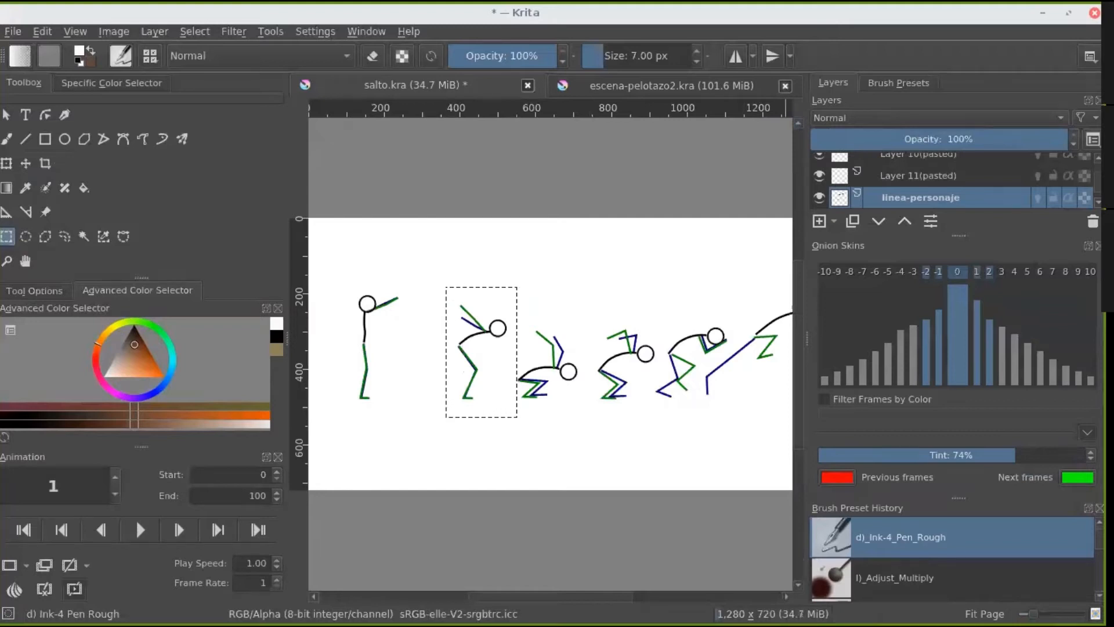
Step: Float the Layers docker and move it away from the canvas
scroll(952, 181, down, 2)
scroll(951, 181, down, 2)
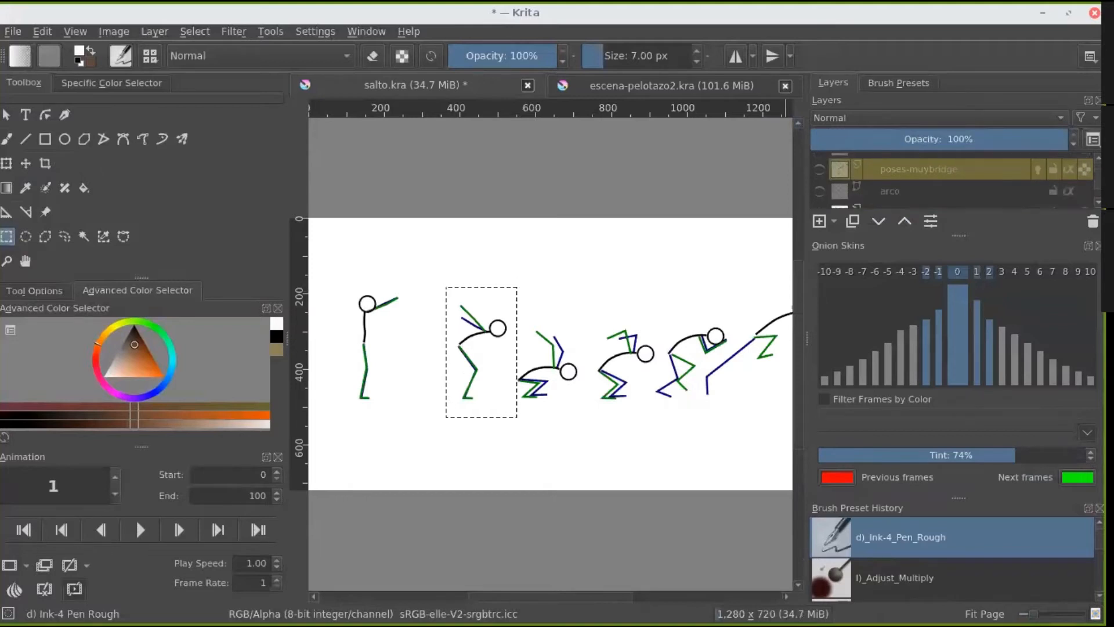
scroll(952, 181, down, 1)
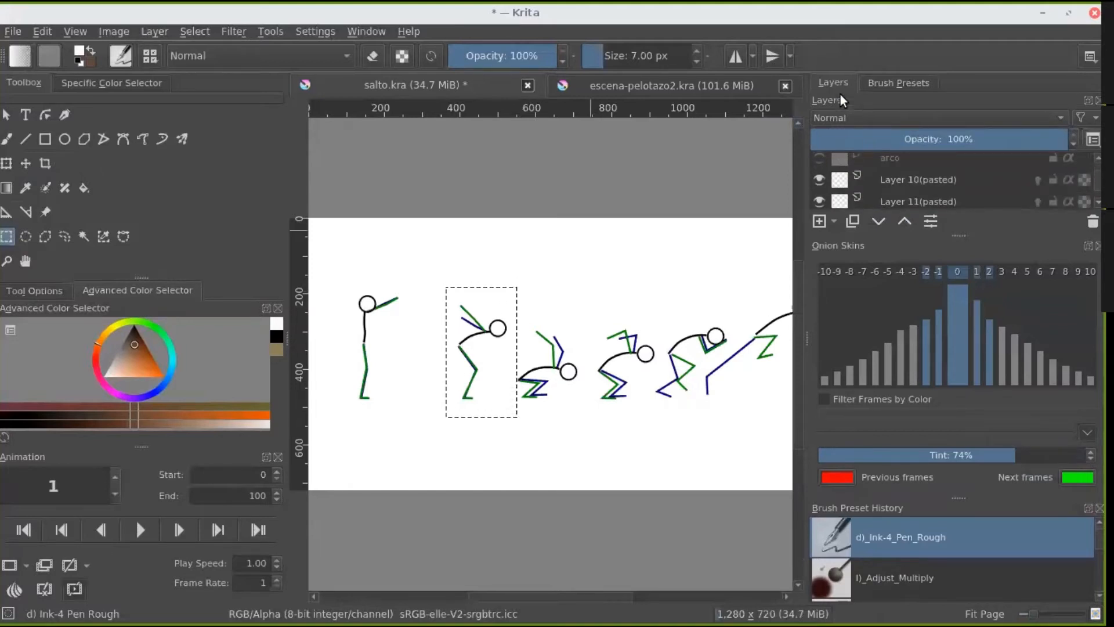
drag(945, 97, 486, 177)
drag(252, 149, 206, 3)
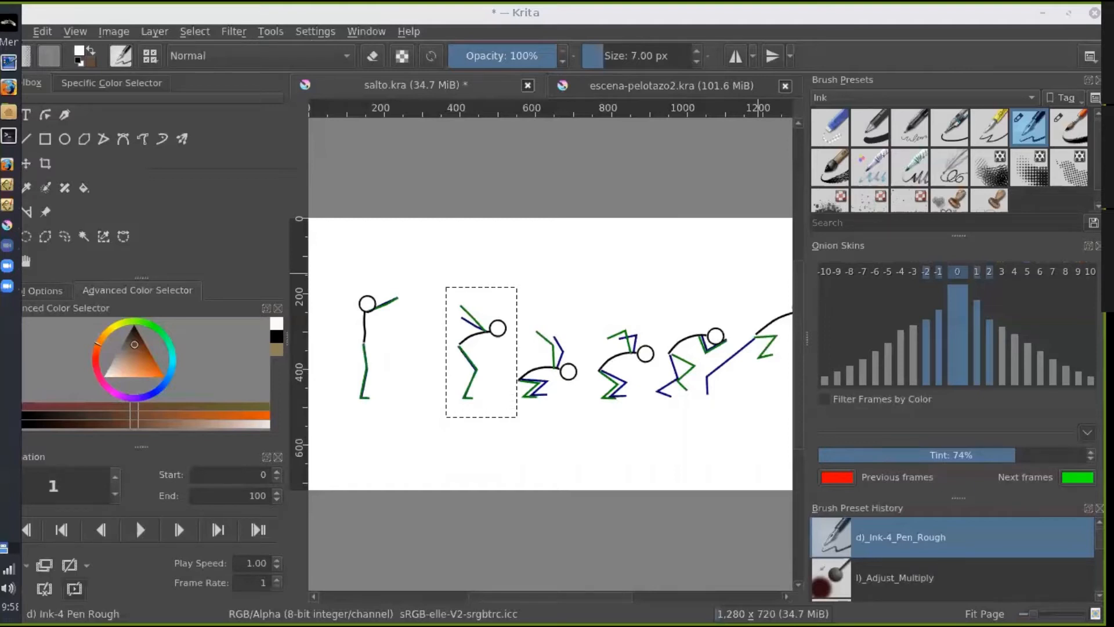
click(7, 266)
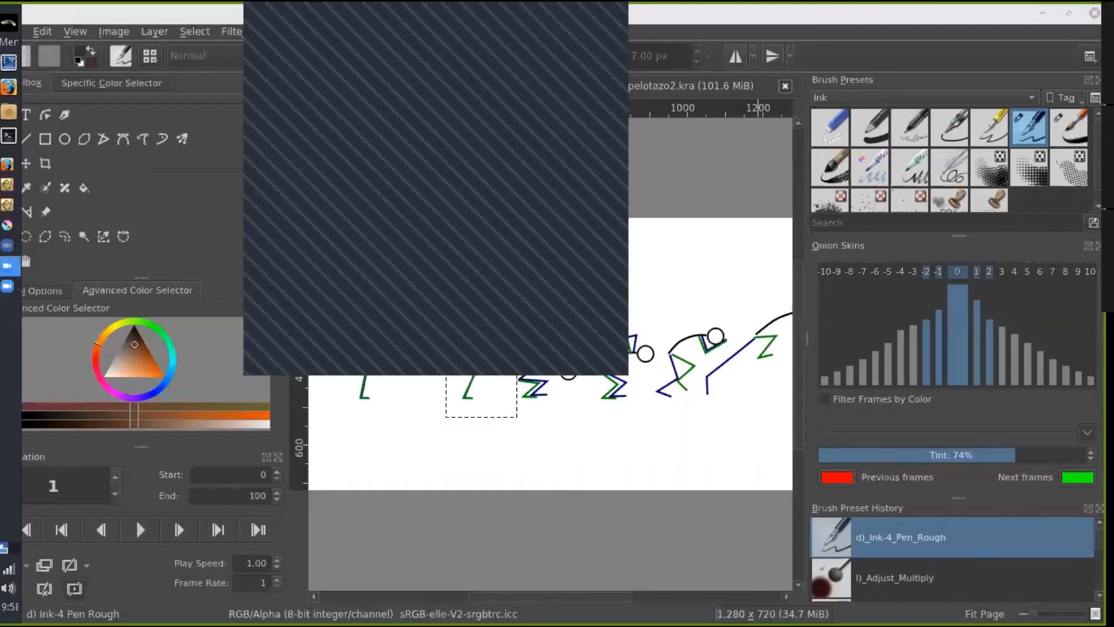
click(7, 265)
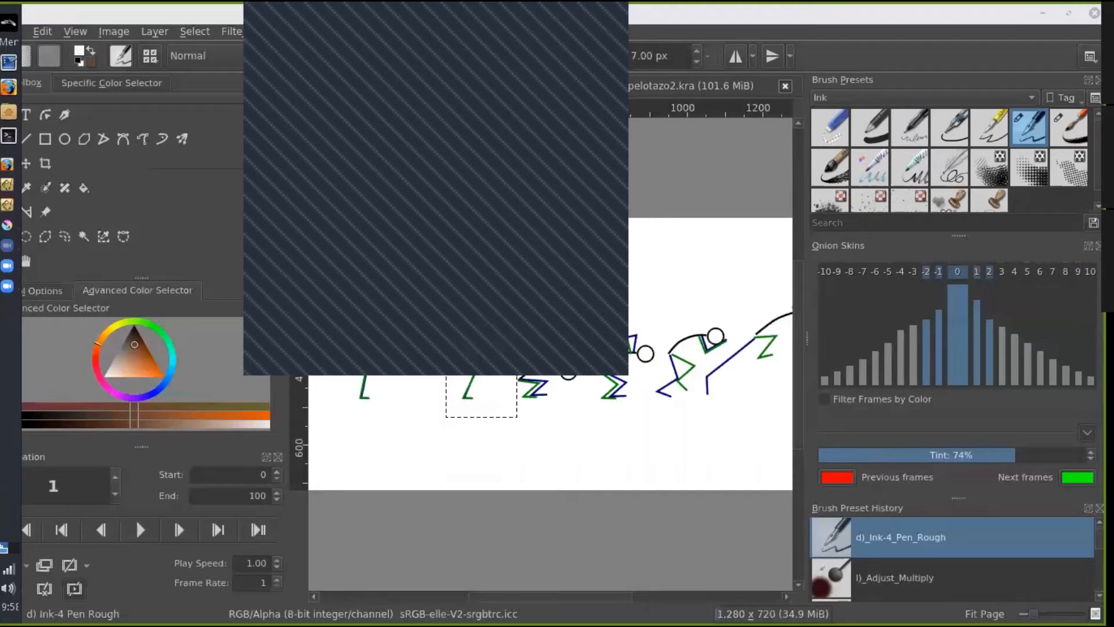
Step: Step through the animation to frame 2 and undo the last change
key(Left)
key(Right)
key(Right)
key(ctrl+z)
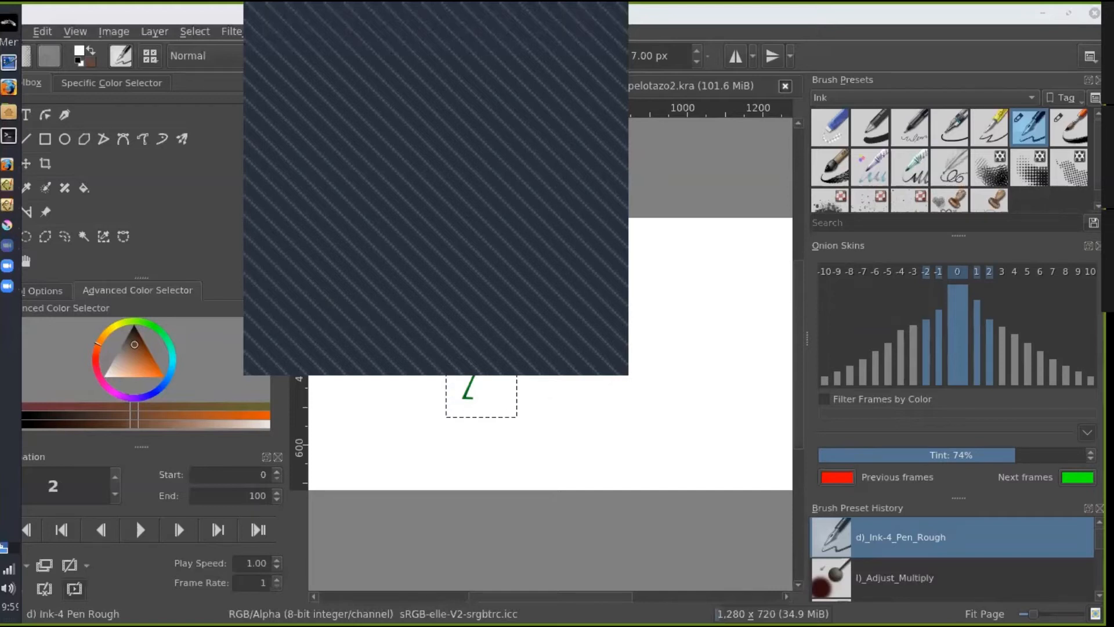
Step: Flip back and forth between frames 0 and 2 to compare the poses
key(Left)
key(Left)
key(Right)
key(Left)
key(Right)
key(Right)
Step: Clear the selection and place a horizontal guide at the level of the figure's feet
click(602, 339)
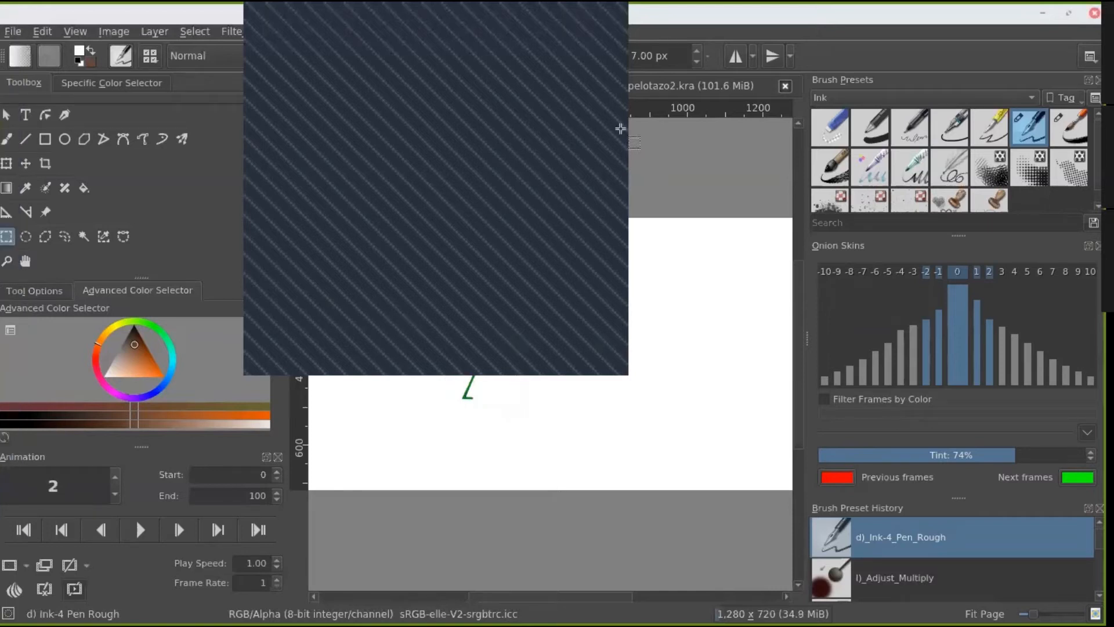
drag(564, 112, 572, 400)
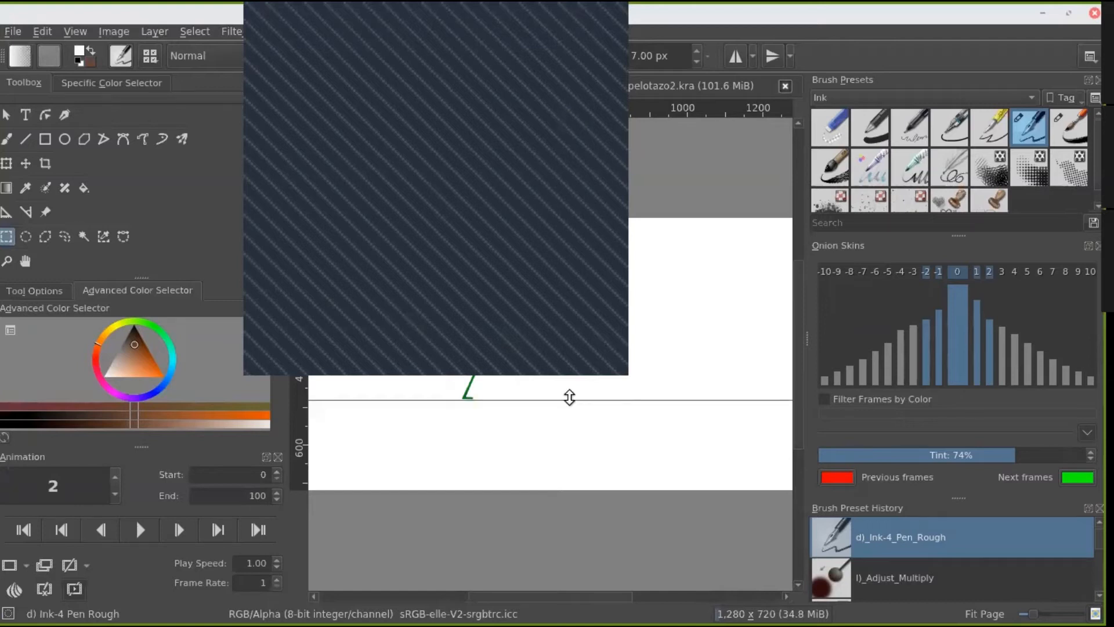
Step: Place a vertical guide at the frame 2 figure's heel and move the frame 1 pose so its foot meets that guide
drag(301, 375, 468, 375)
key(Left)
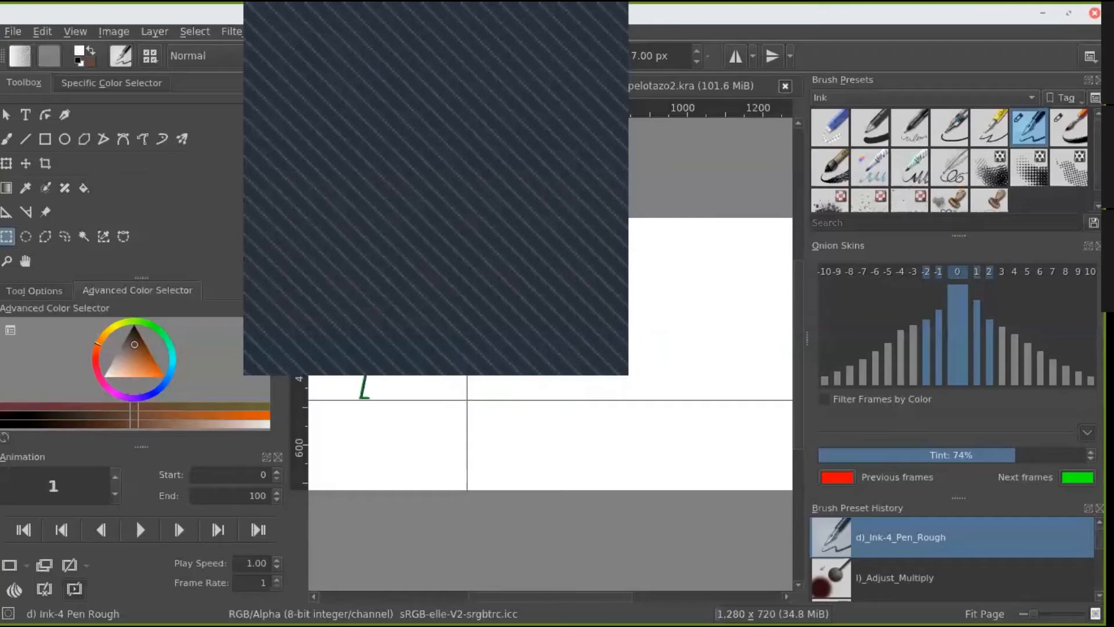
click(6, 114)
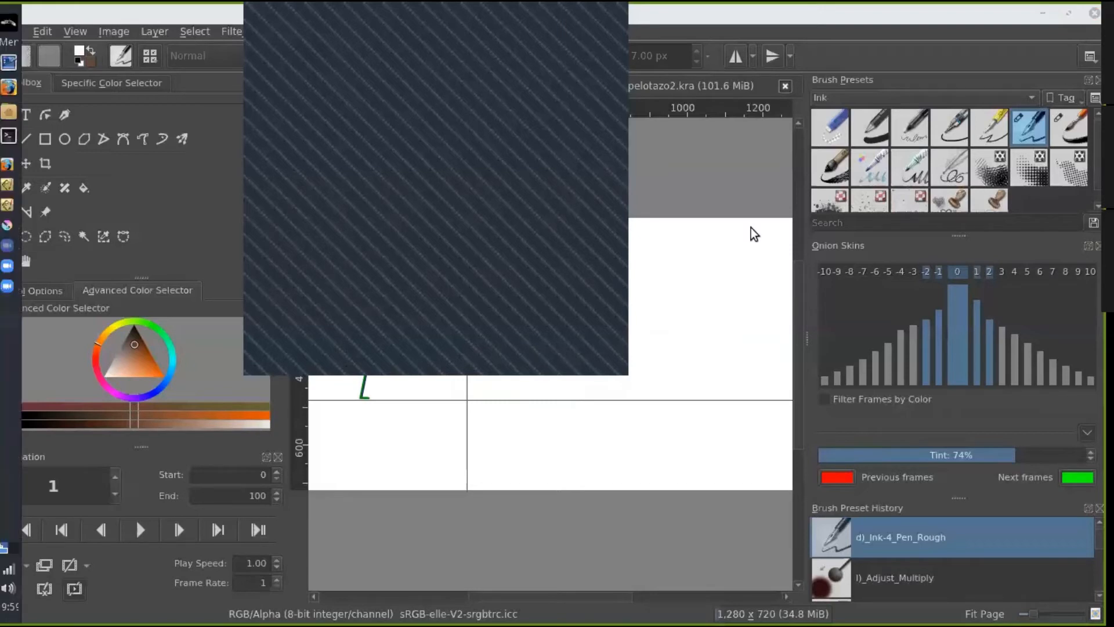
click(378, 322)
drag(378, 321, 480, 321)
key(Return)
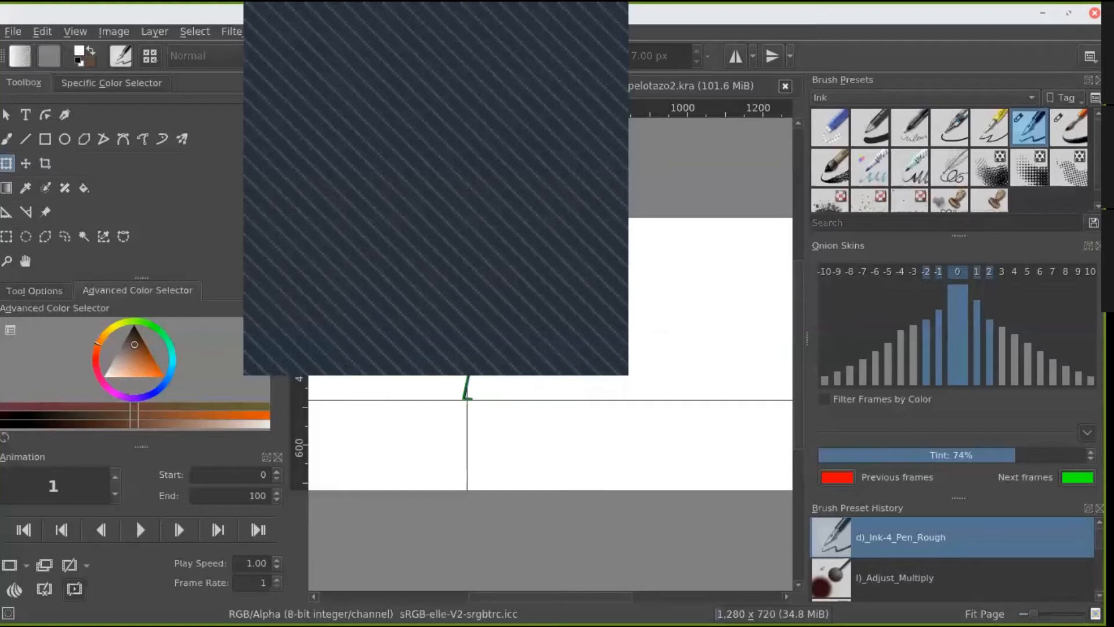
Step: Move the frame 0 pose along the ground so its foot lines up with the vertical guide
key(Left)
click(6, 115)
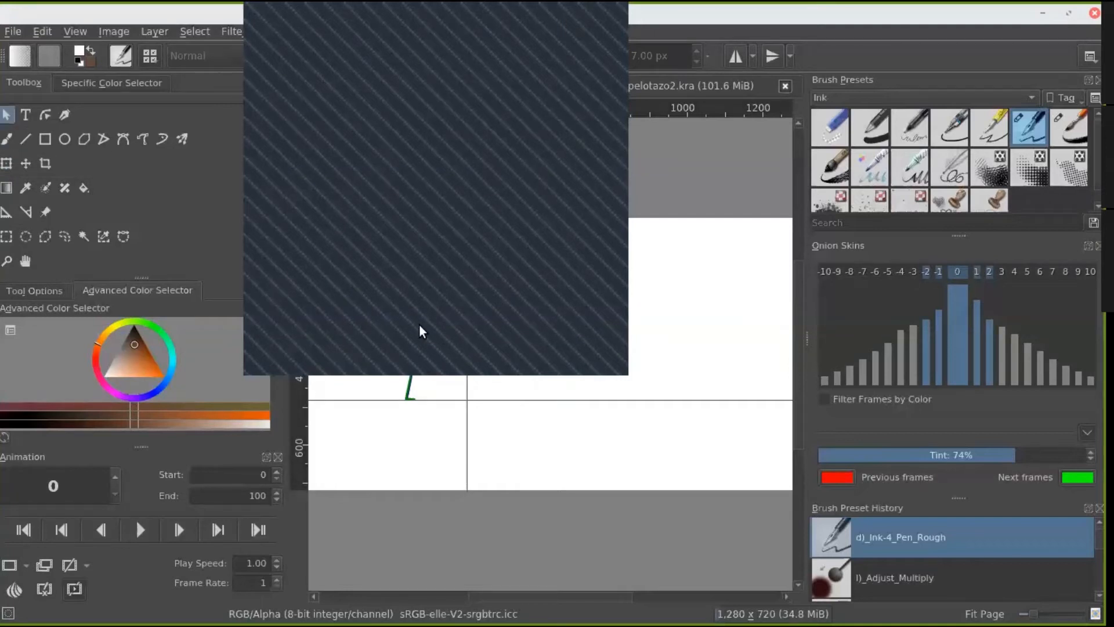
key(ctrl+t)
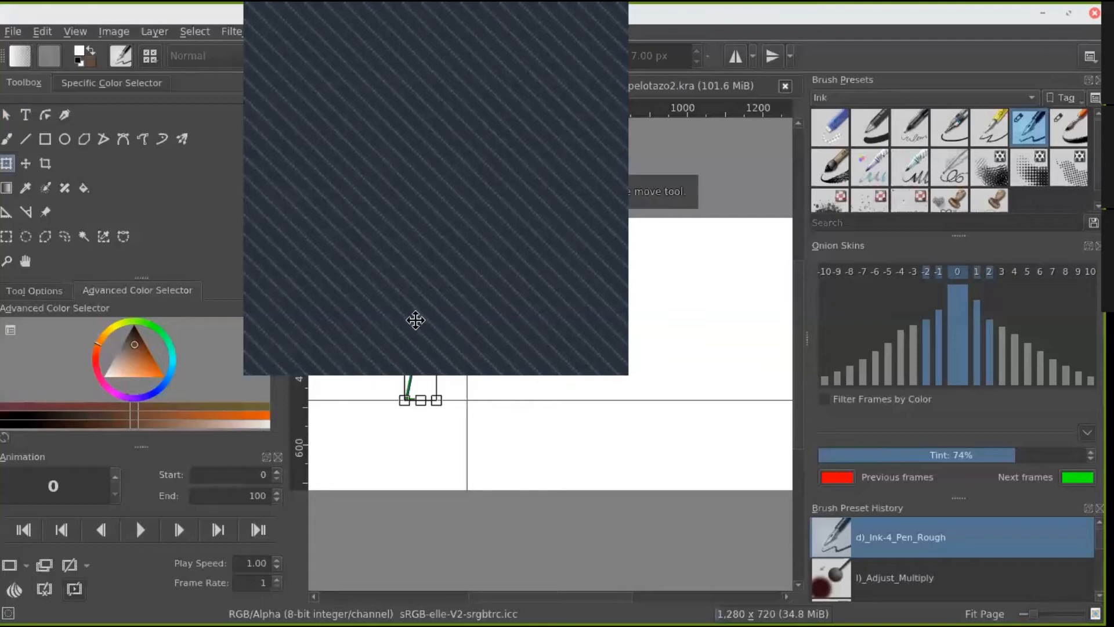
drag(428, 320, 476, 321)
key(Return)
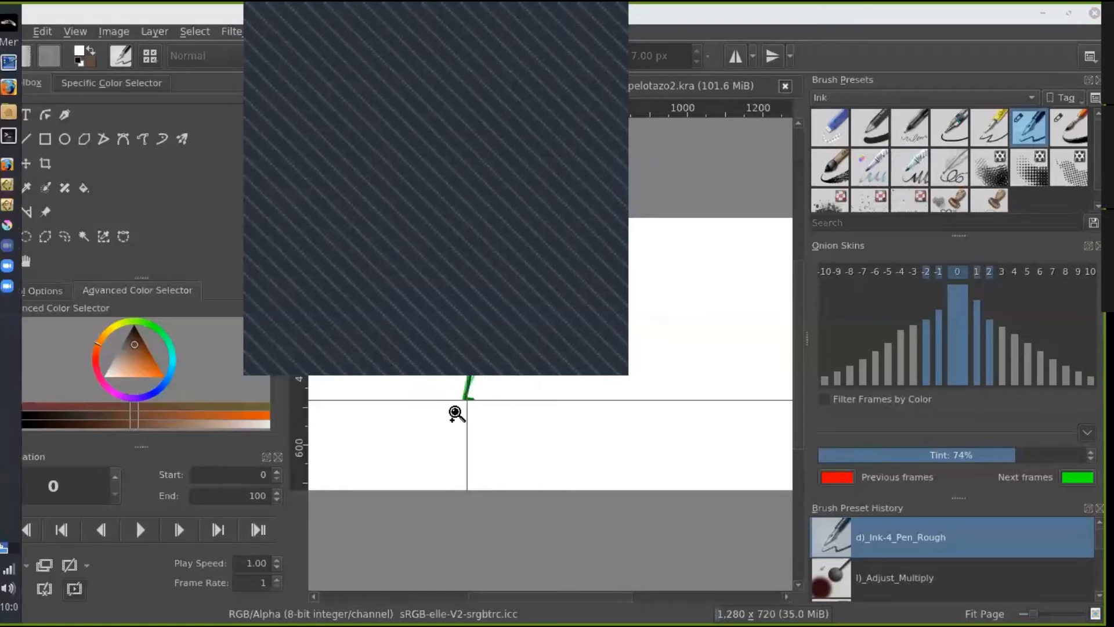
Step: Shift the frame 0 pose slightly back so its foot coincides with the onion-skinned feet of the following frames
click(458, 393)
click(524, 338)
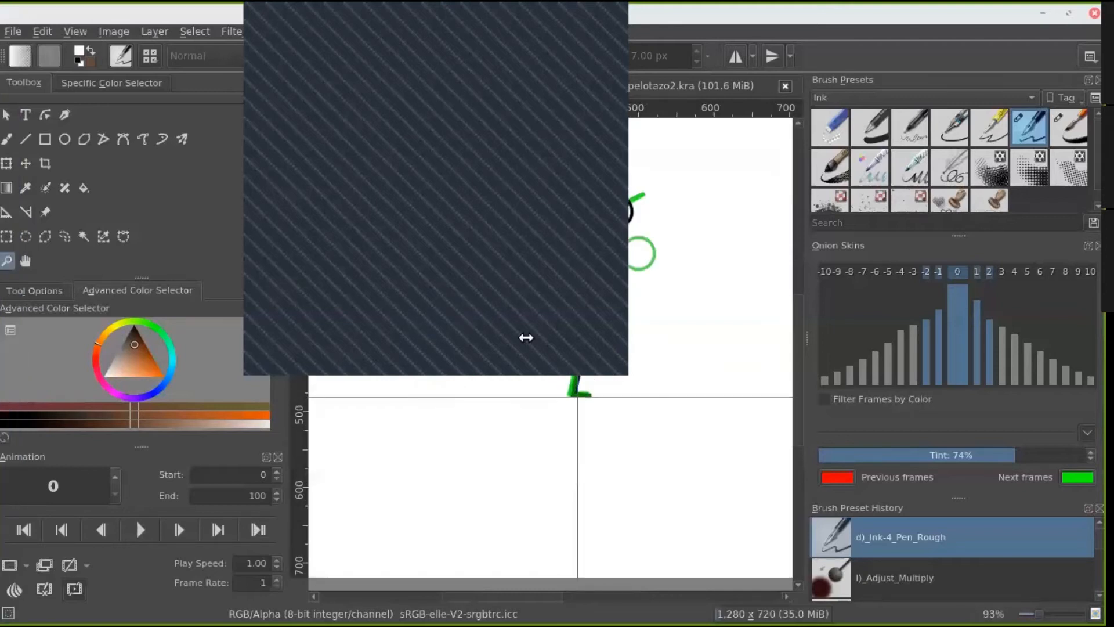
click(524, 338)
click(563, 323)
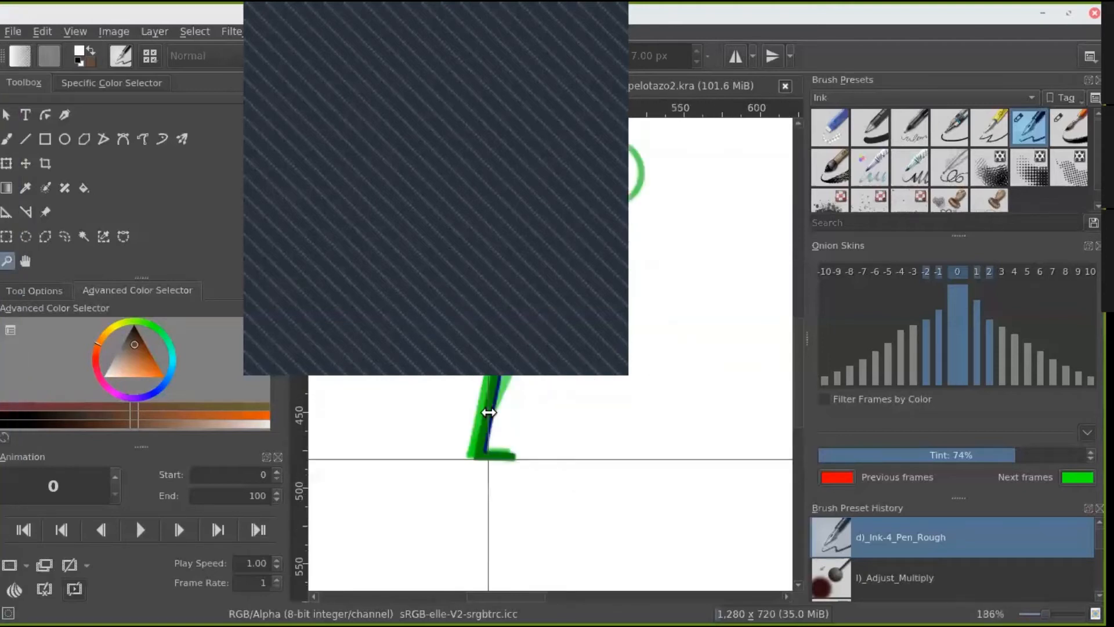
click(7, 116)
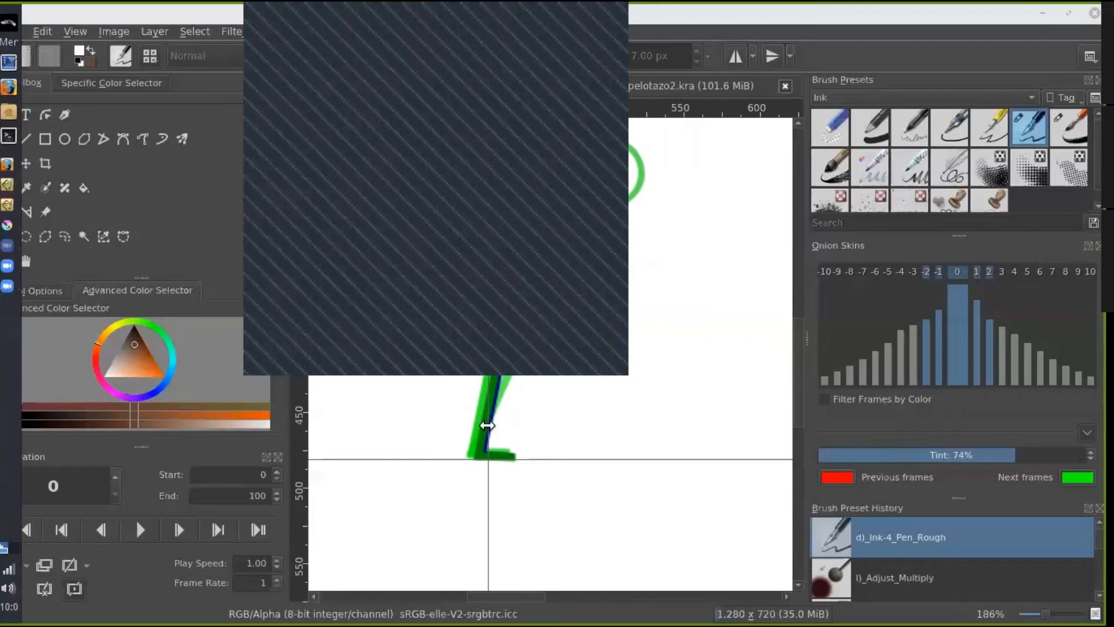
key(ctrl+t)
drag(570, 359, 557, 361)
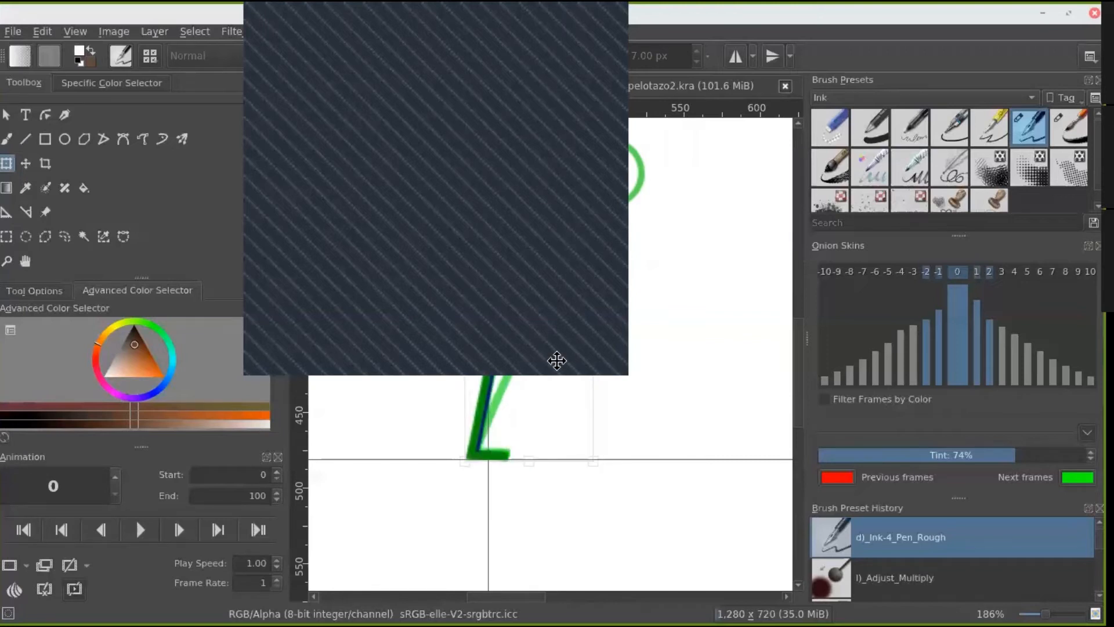
key(Return)
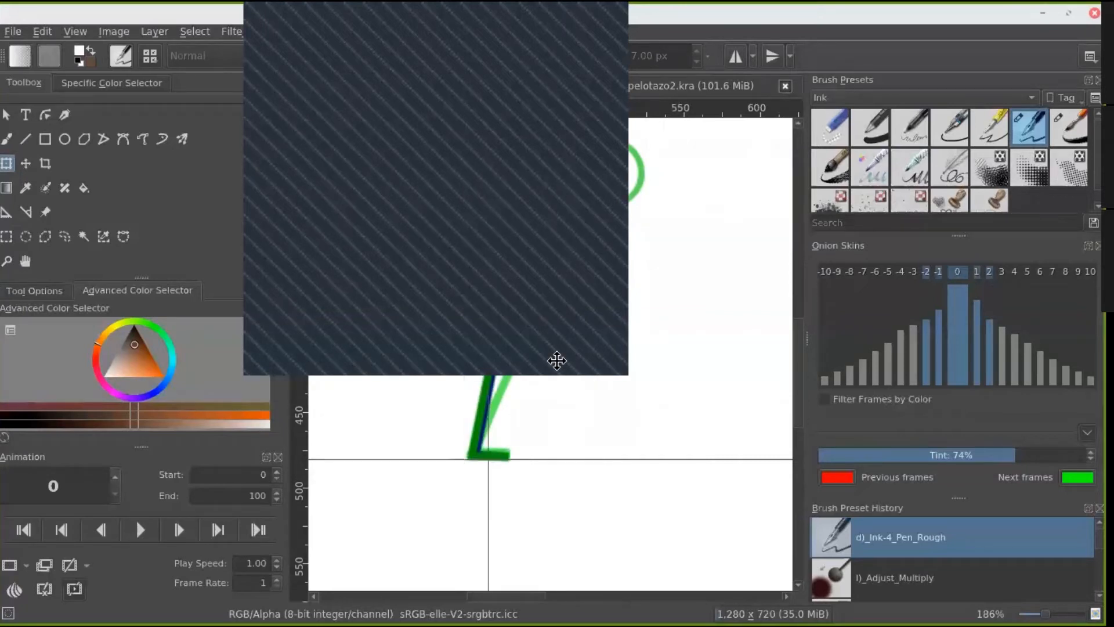
Step: Nudge the frame 1 pose slightly upward to match the foot position of the neighbouring frames
key(period)
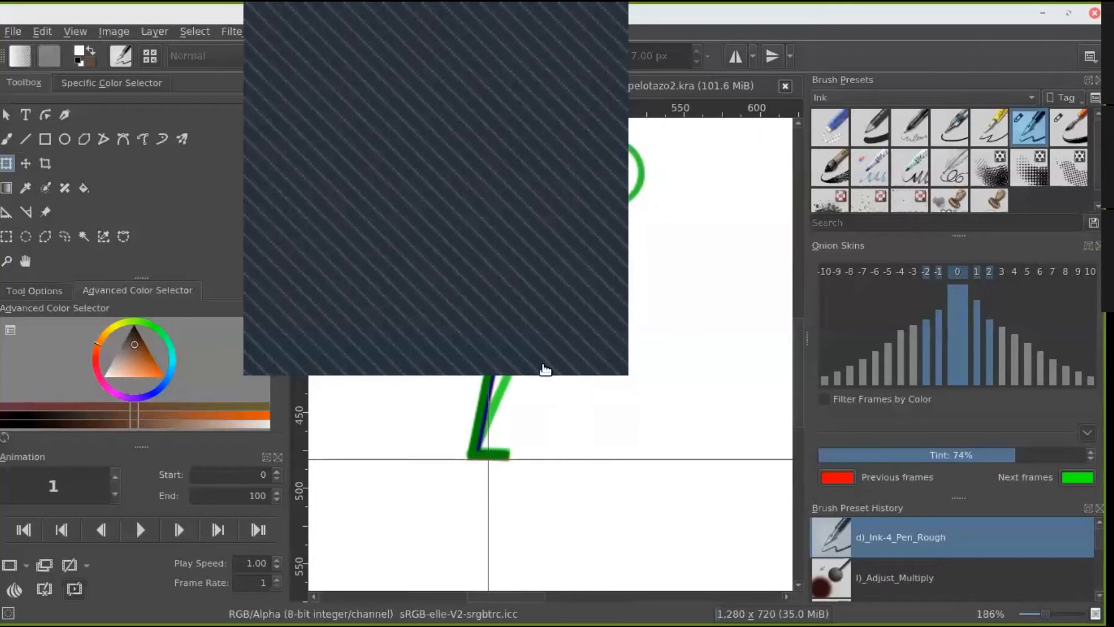
click(6, 116)
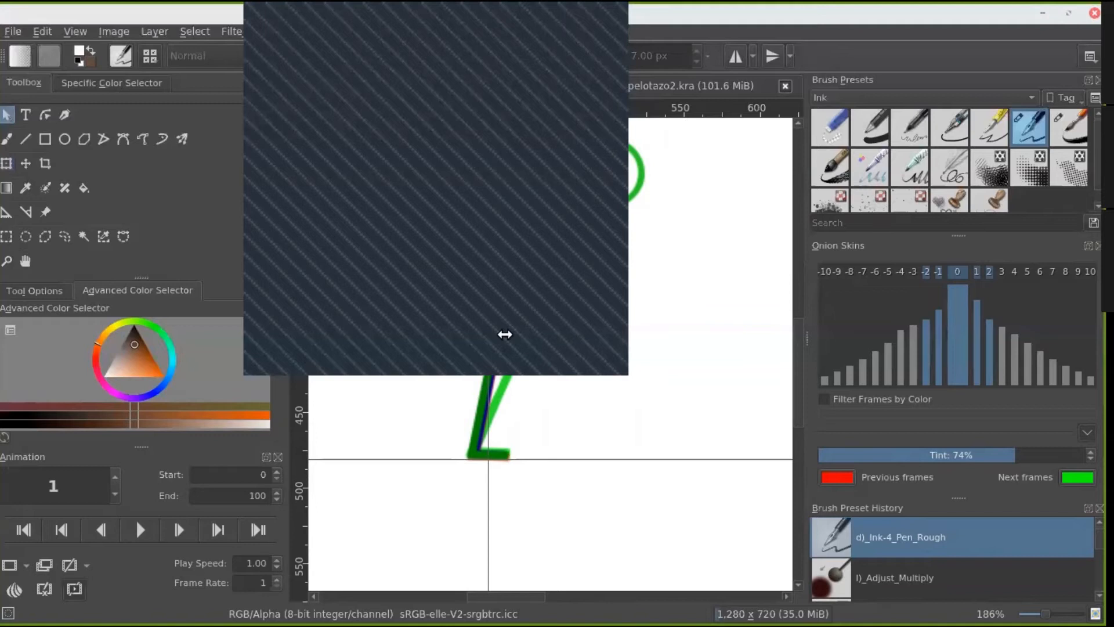
key(ctrl+t)
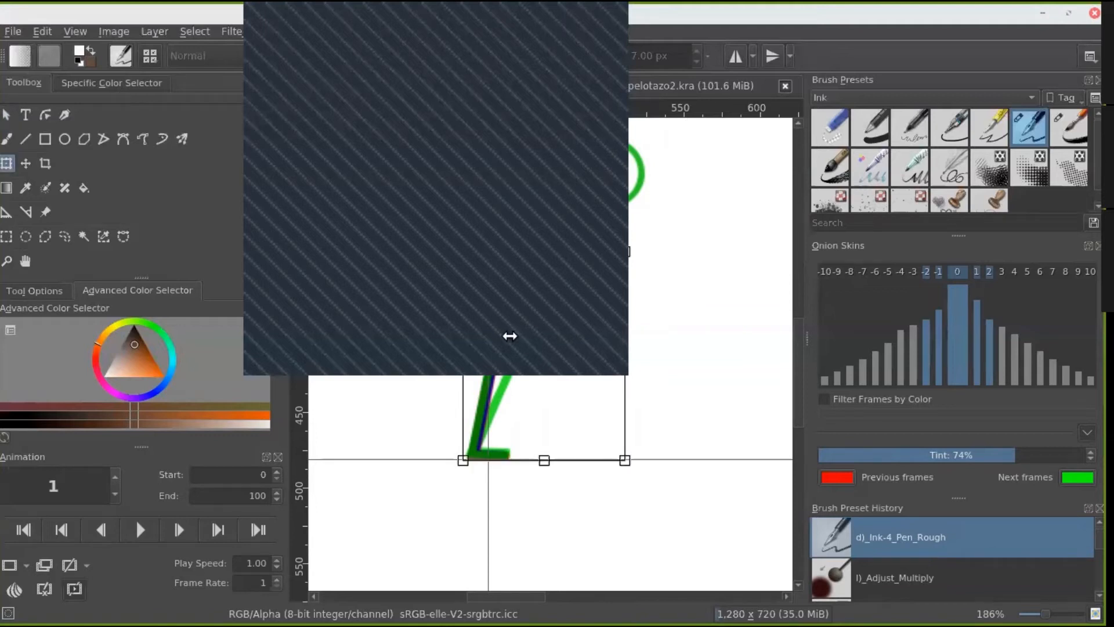
drag(542, 310, 542, 308)
key(Return)
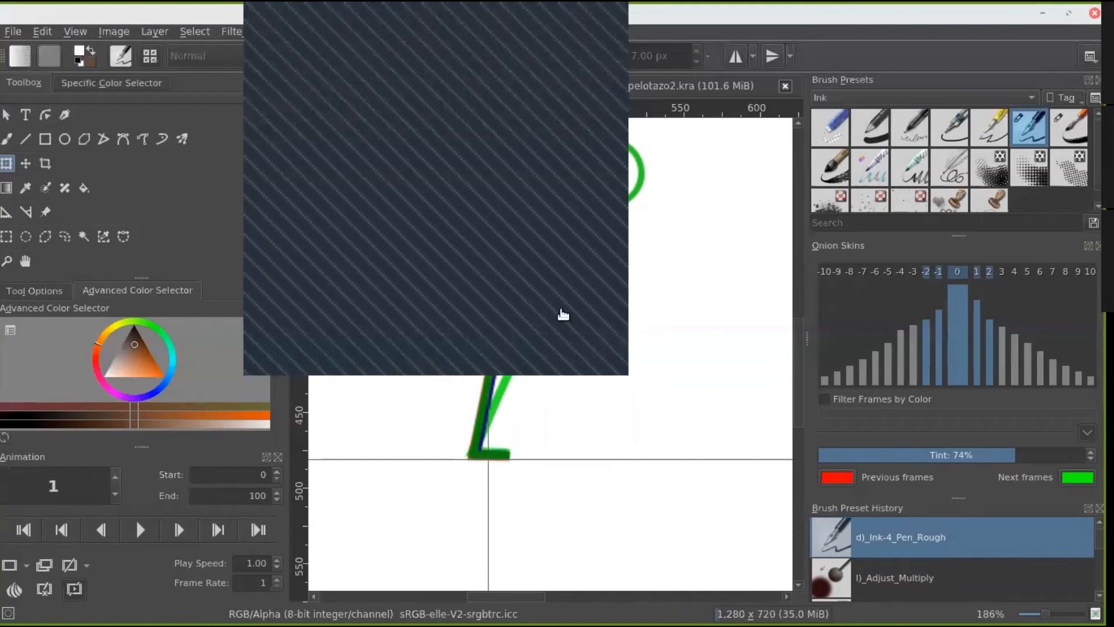
Step: Nudge the crouching pose in frame 2 slightly down so its foot rests at the same height as the other poses
key(period)
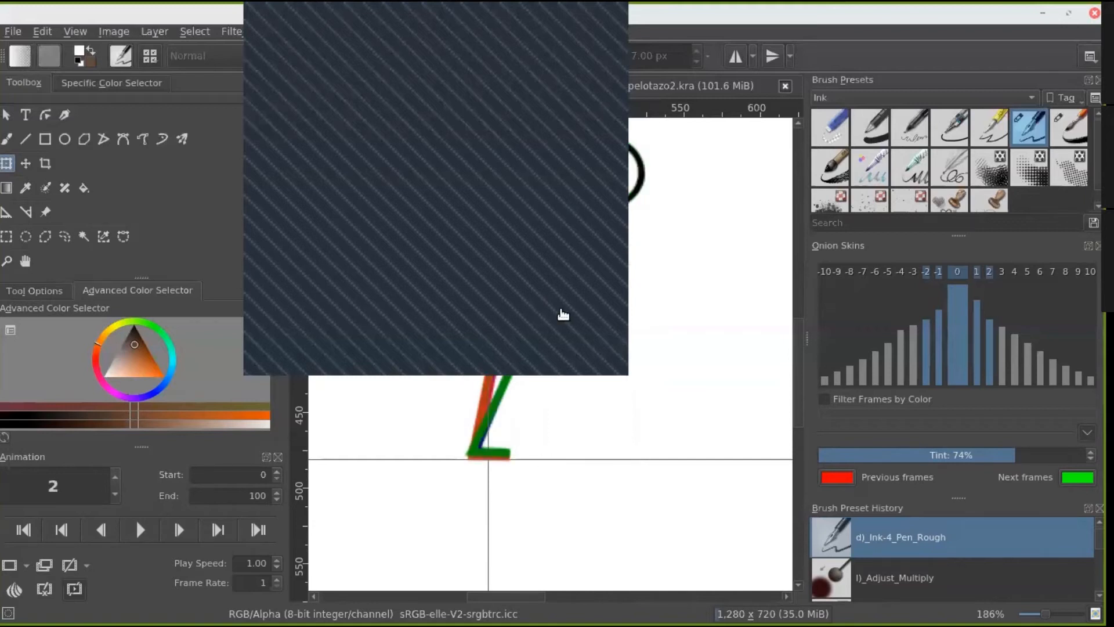
click(6, 112)
key(ctrl+t)
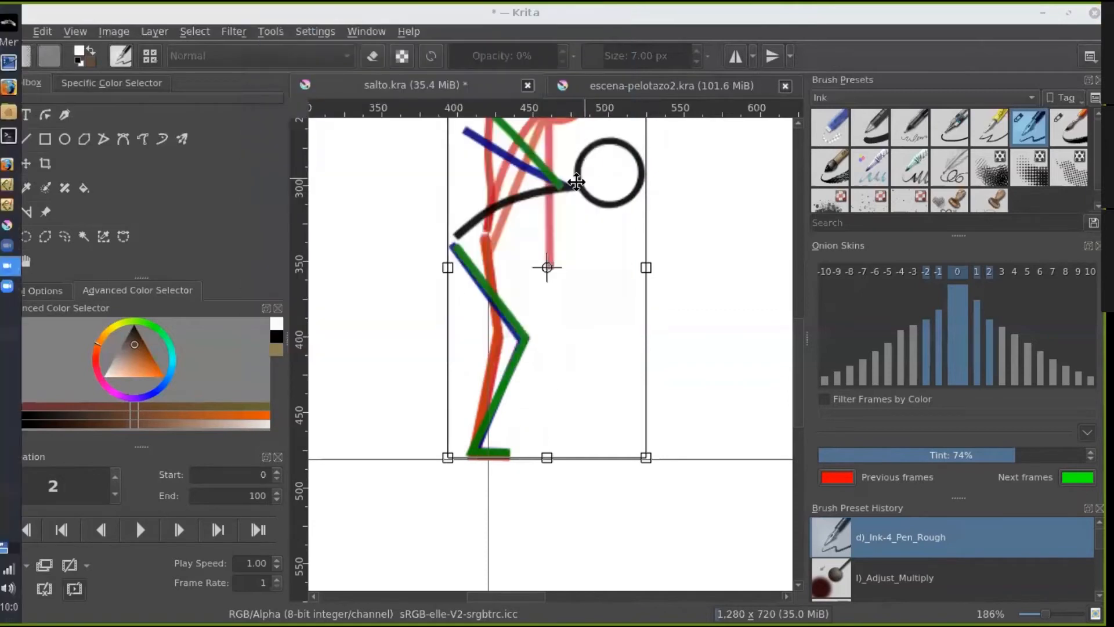
drag(577, 186, 576, 190)
key(Return)
Step: Flip repeatedly between frames 0, 1 and 2 to check that the feet stay fixed, and view the whole page
key(Left)
key(Right)
key(Left)
key(Left)
key(Right)
key(Right)
key(Left)
key(Left)
key(Right)
key(Right)
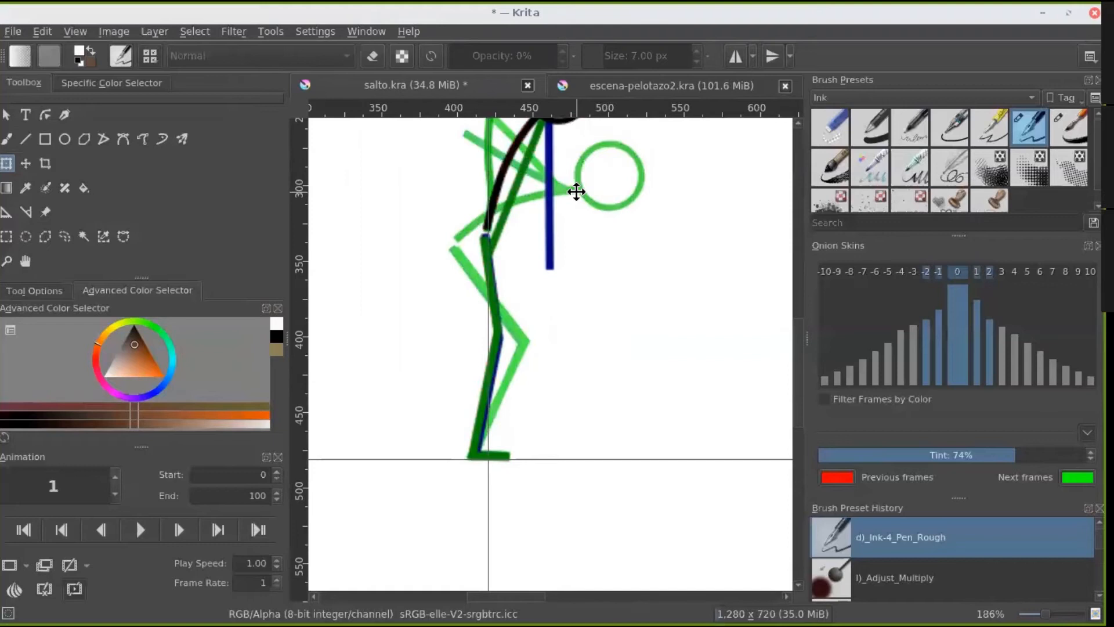
key(Left)
key(Left)
key(Right)
key(Right)
key(Left)
key(Left)
key(Right)
key(Right)
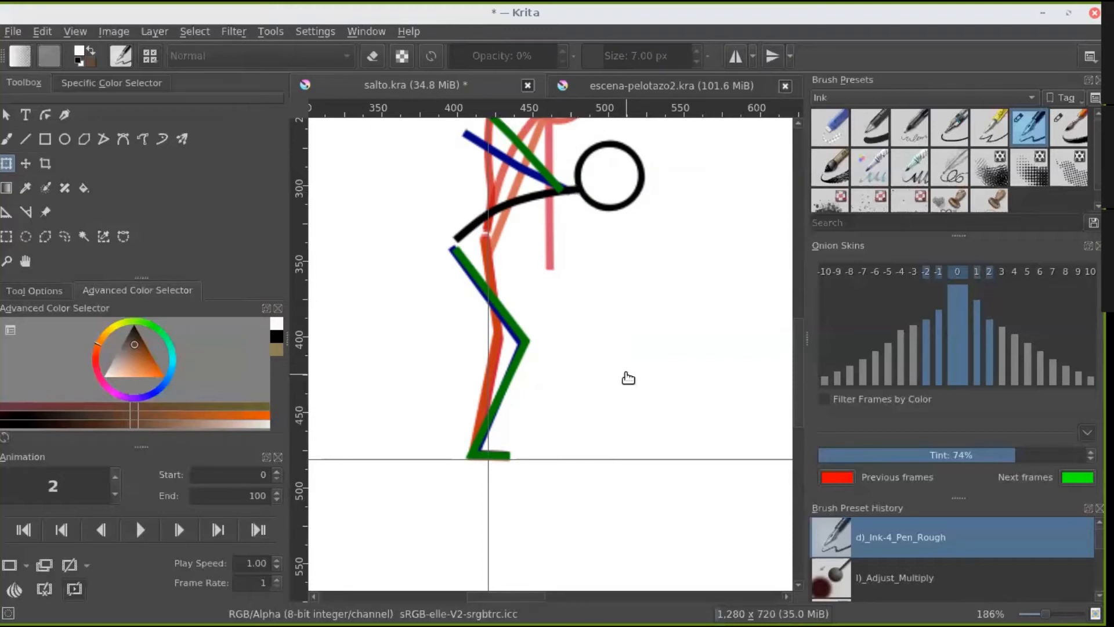
key(2)
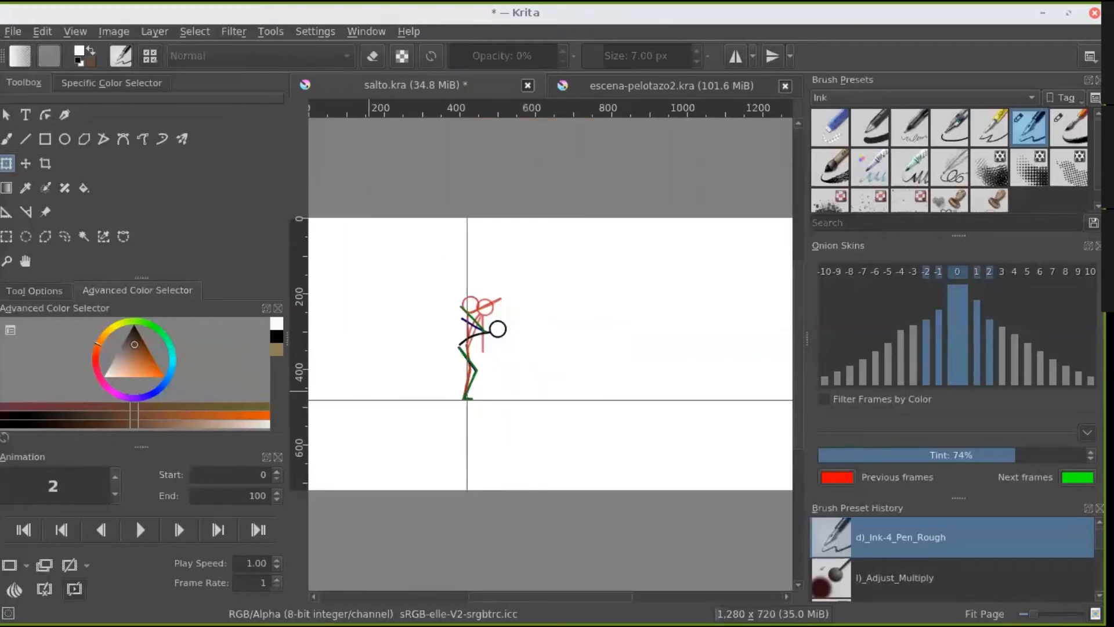
Step: Step back and forth between frames 0 and 5 to examine the crouch and take-off, ending on frame 2
click(7, 266)
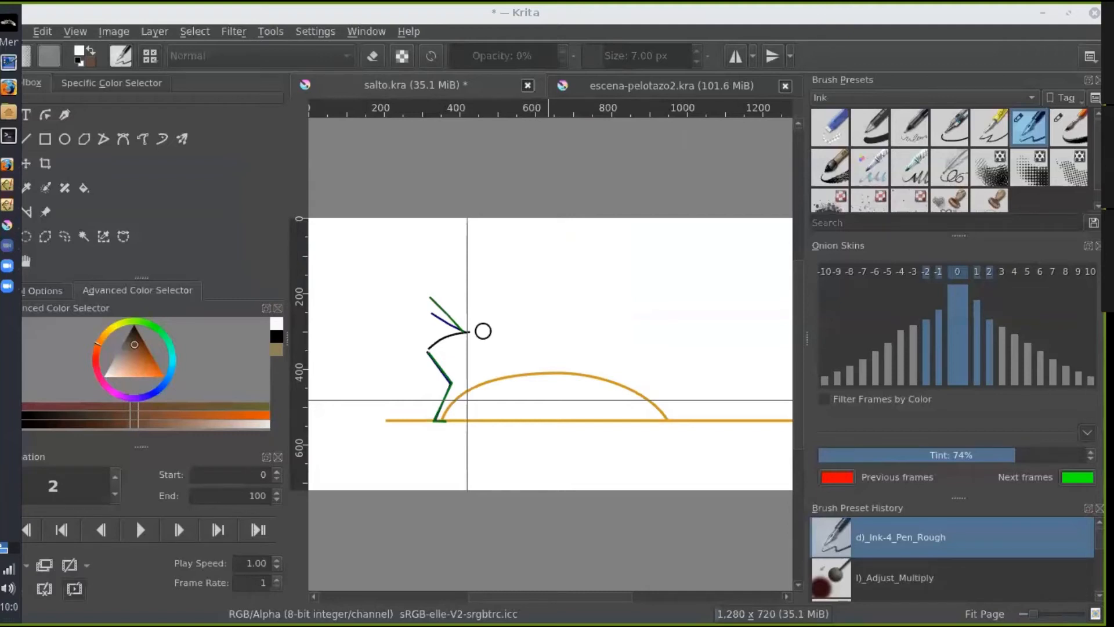
key(Left)
key(Left)
key(Right)
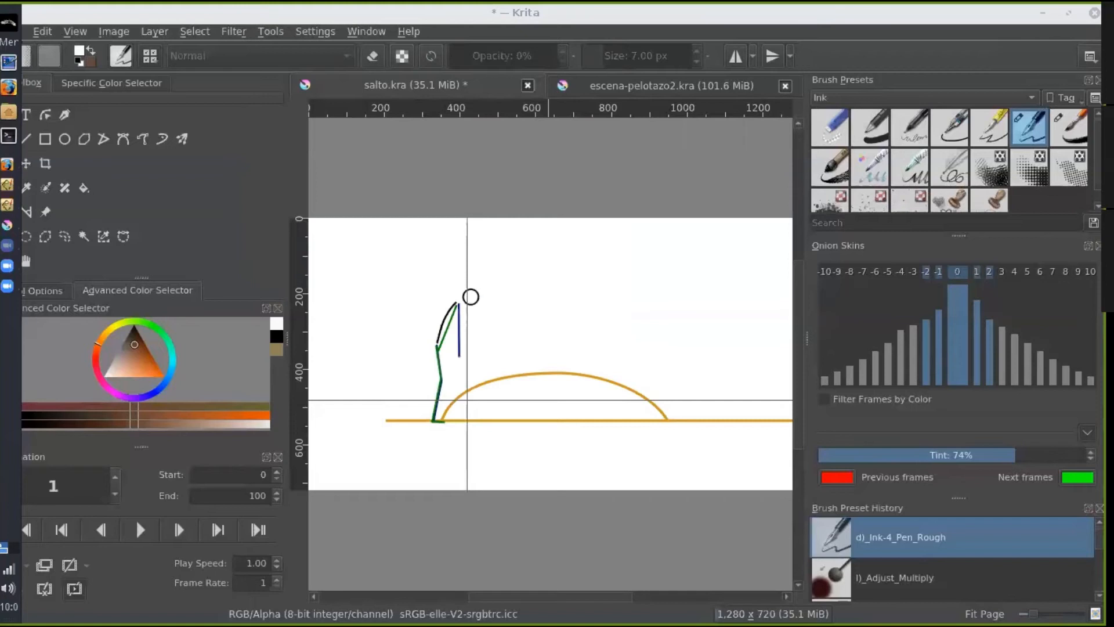
key(Right)
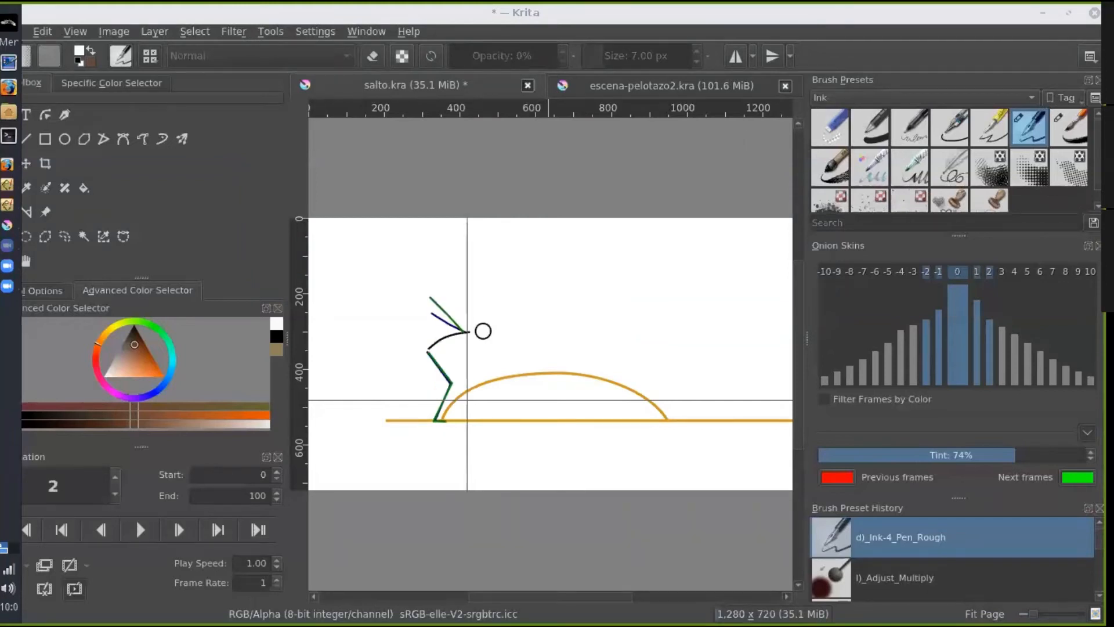
key(Right)
key(Right)
key(Right)
key(Left)
key(Left)
key(Left)
key(Left)
key(Left)
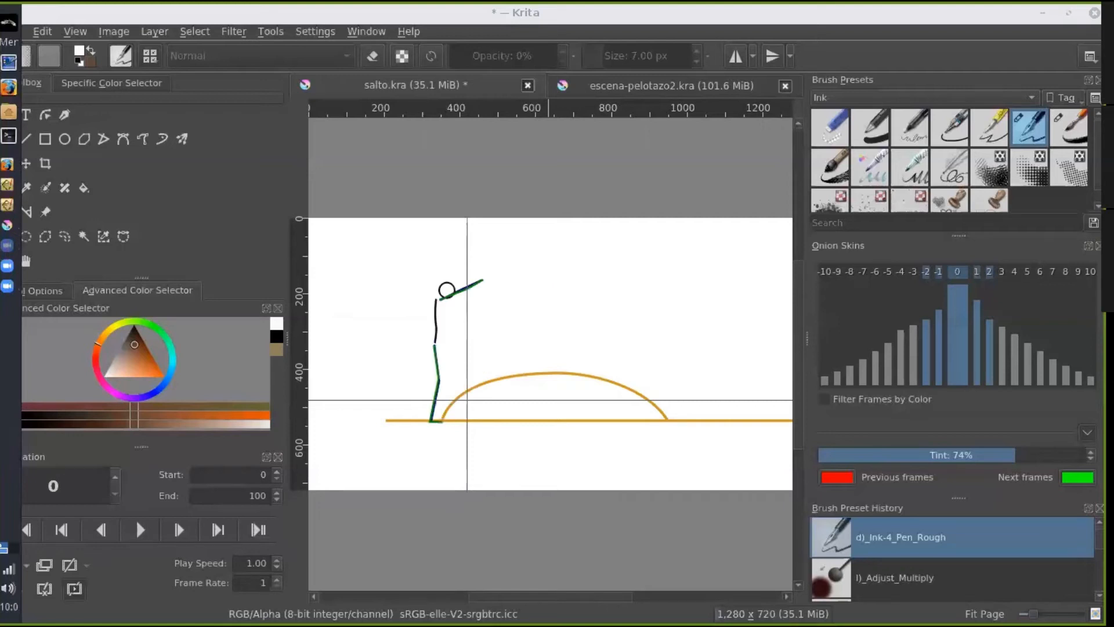
key(Right)
key(Right)
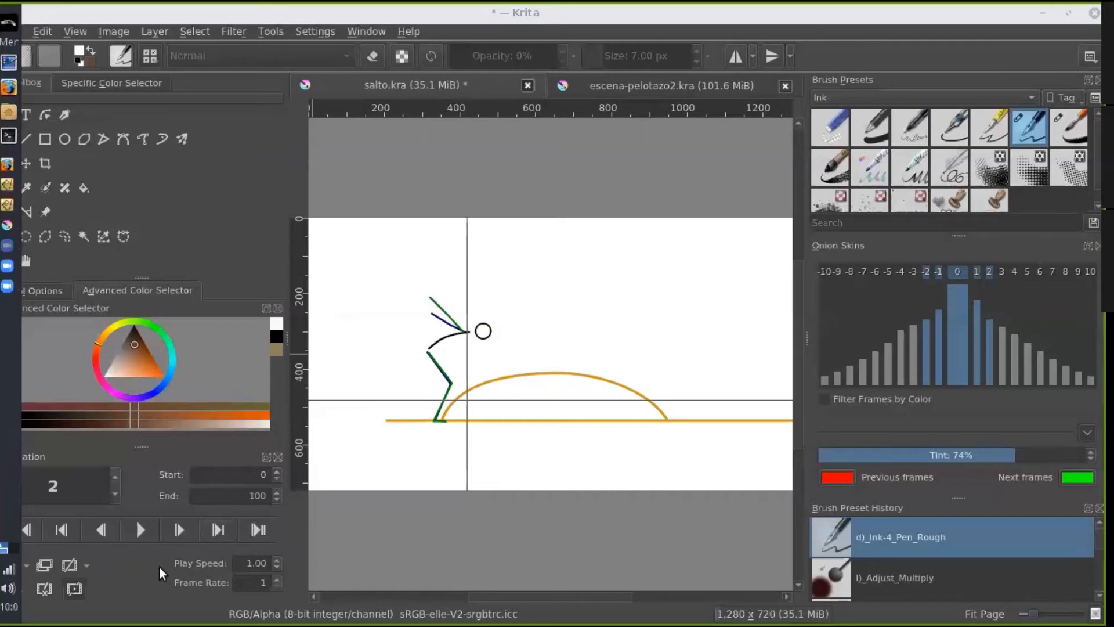
Step: Step forward from frame 2 to review the flight and landing poses along the arc, ending on frame 14
key(x)
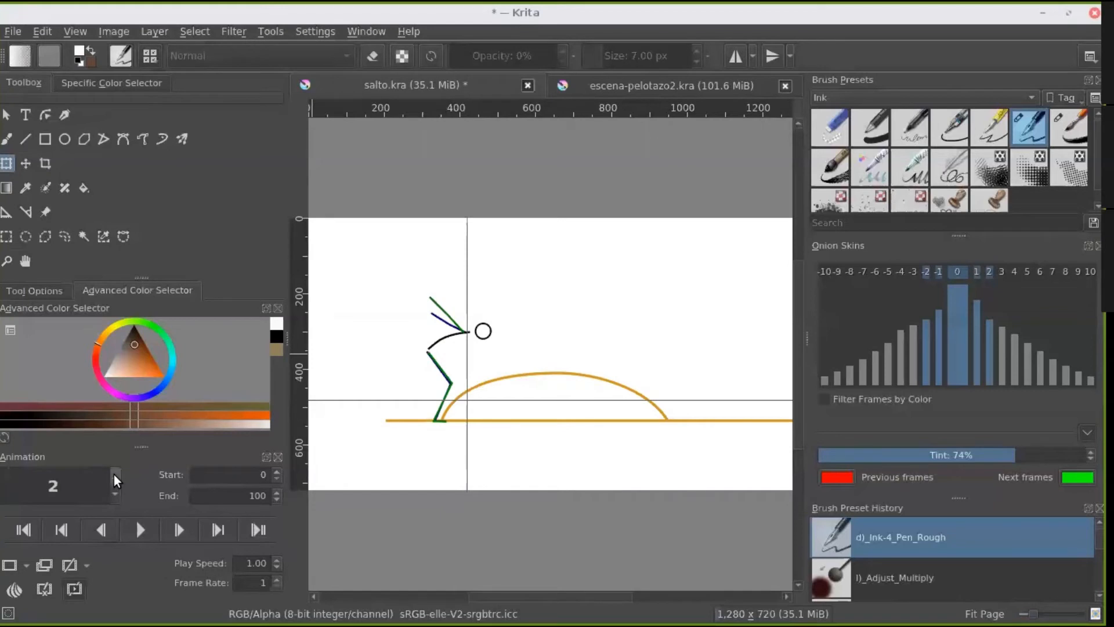
click(116, 473)
click(116, 474)
click(115, 474)
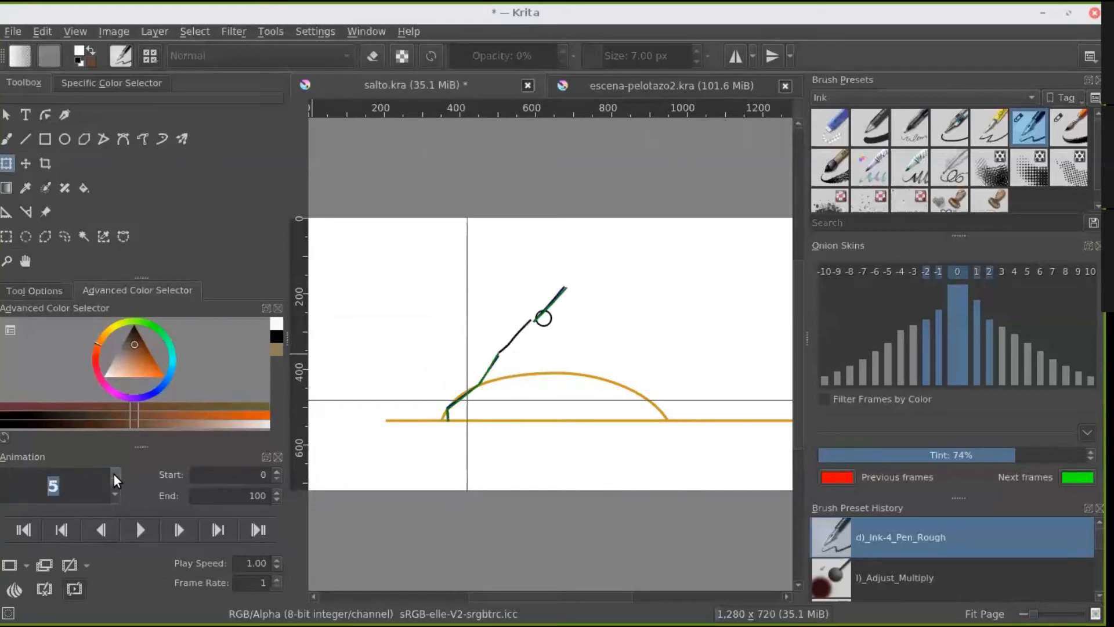
click(115, 474)
click(115, 474)
click(116, 473)
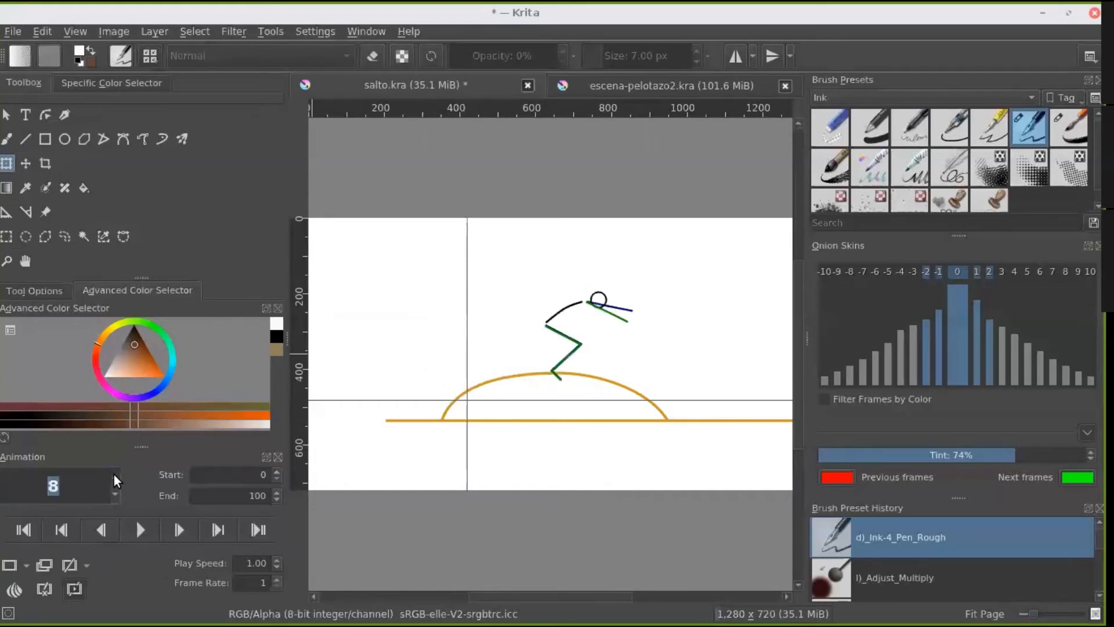
click(115, 473)
click(115, 473)
click(115, 474)
click(115, 474)
click(115, 474)
click(115, 474)
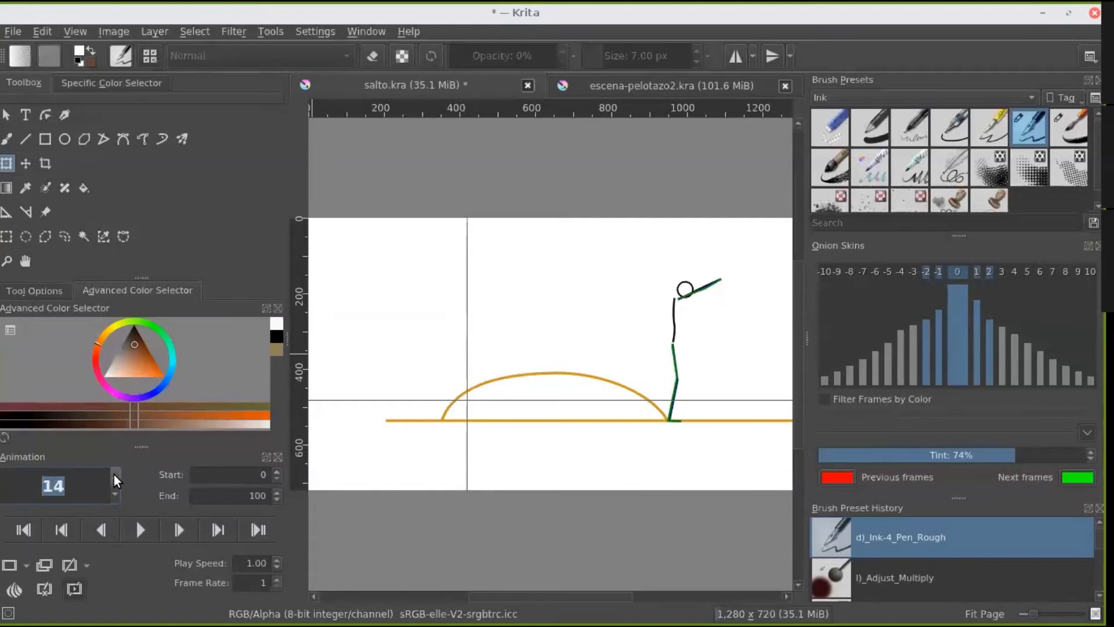
click(115, 474)
drag(116, 497, 116, 476)
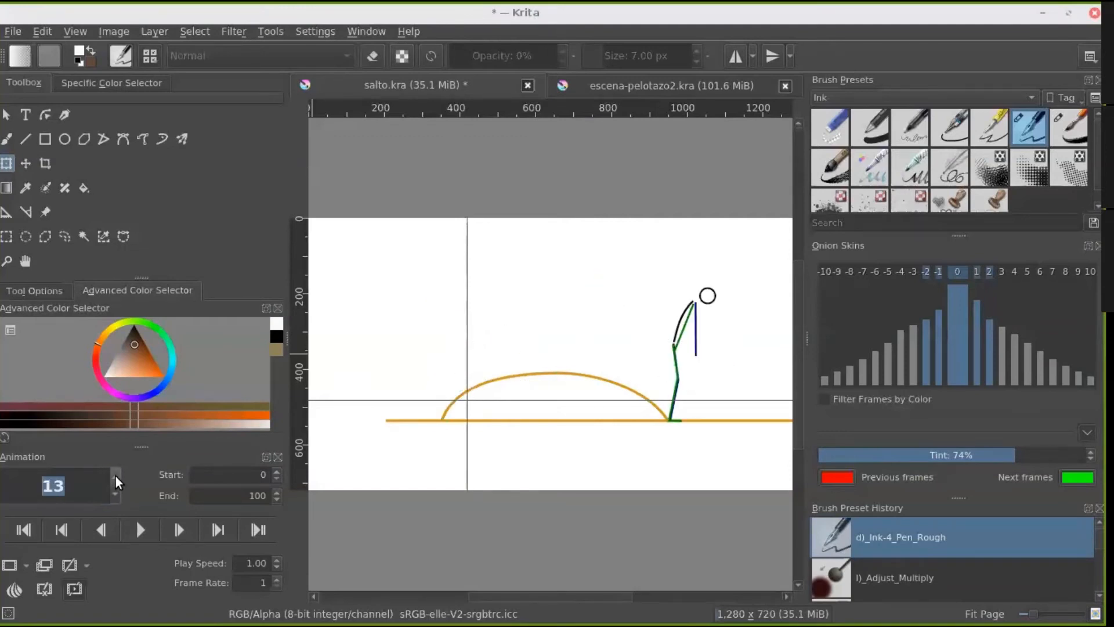
click(116, 476)
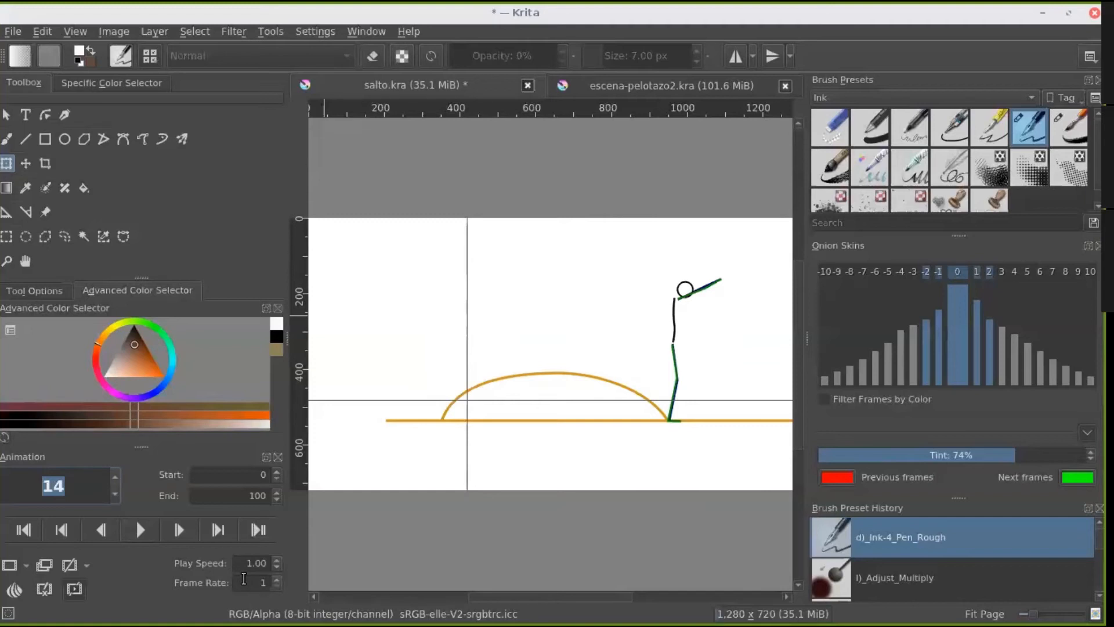
Step: Set the animation's frame rate to 15 and flip between the crouching frames around frame 2
scroll(244, 578, up, 14)
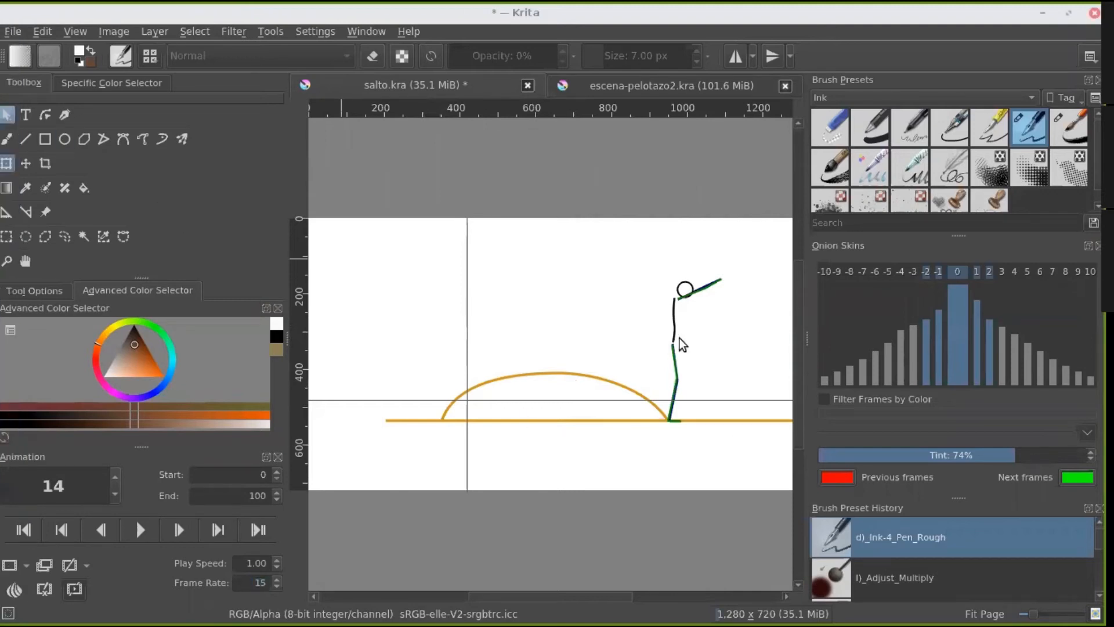
key(Left)
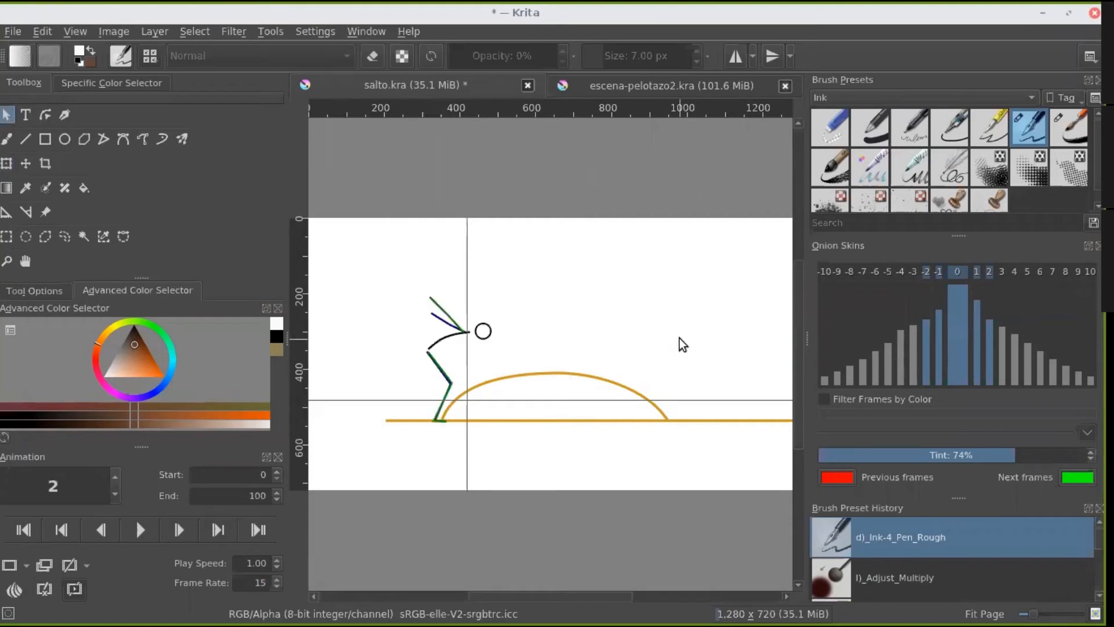
key(Left)
key(Right)
Step: Switch to the salto.svg drawing in Inkscape containing the jump reference poses
key(alt+Tab)
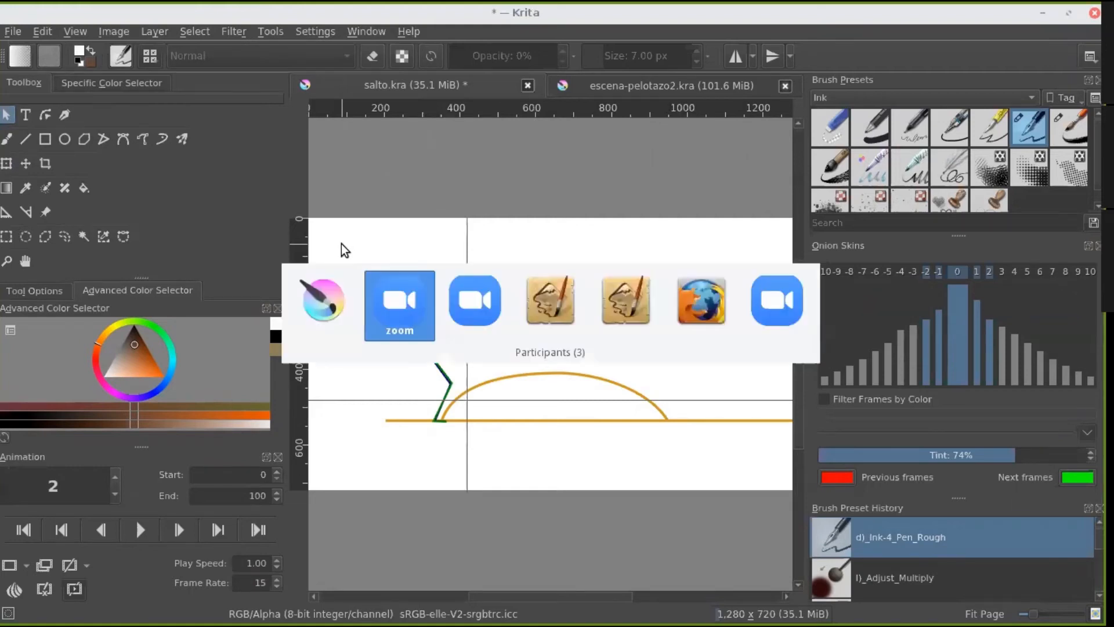
key(alt+Tab)
key(alt+Tab)
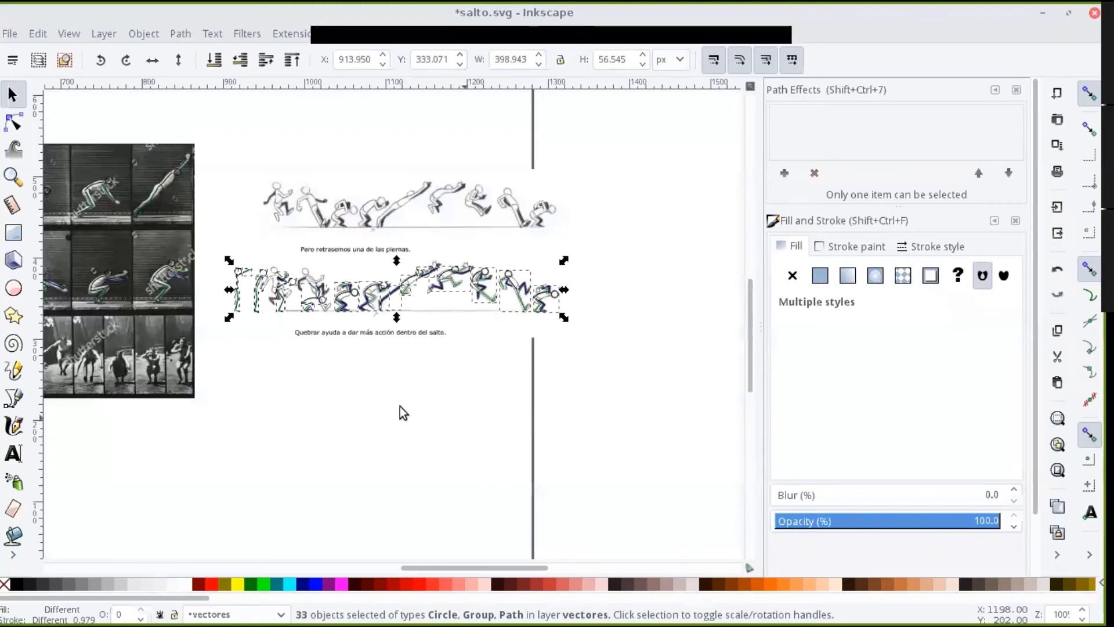
Step: Examine the lower row of stick-figure jump poses traced over the reference sketches, from the first standing pose through the take-off
click(399, 407)
key(z)
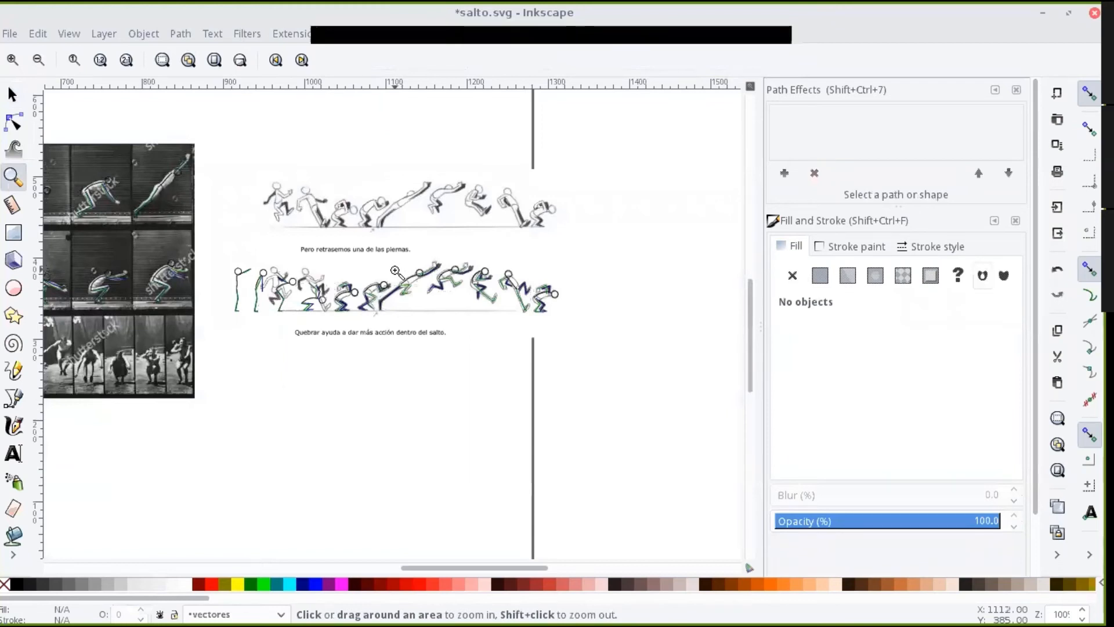
click(396, 271)
click(395, 271)
click(395, 271)
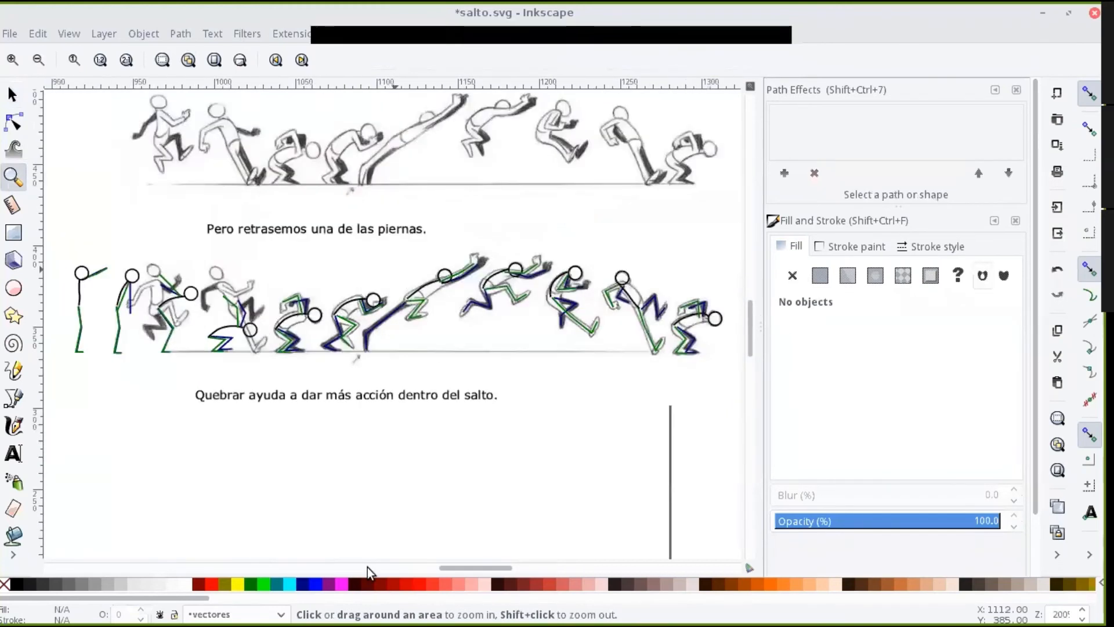
drag(471, 568, 463, 393)
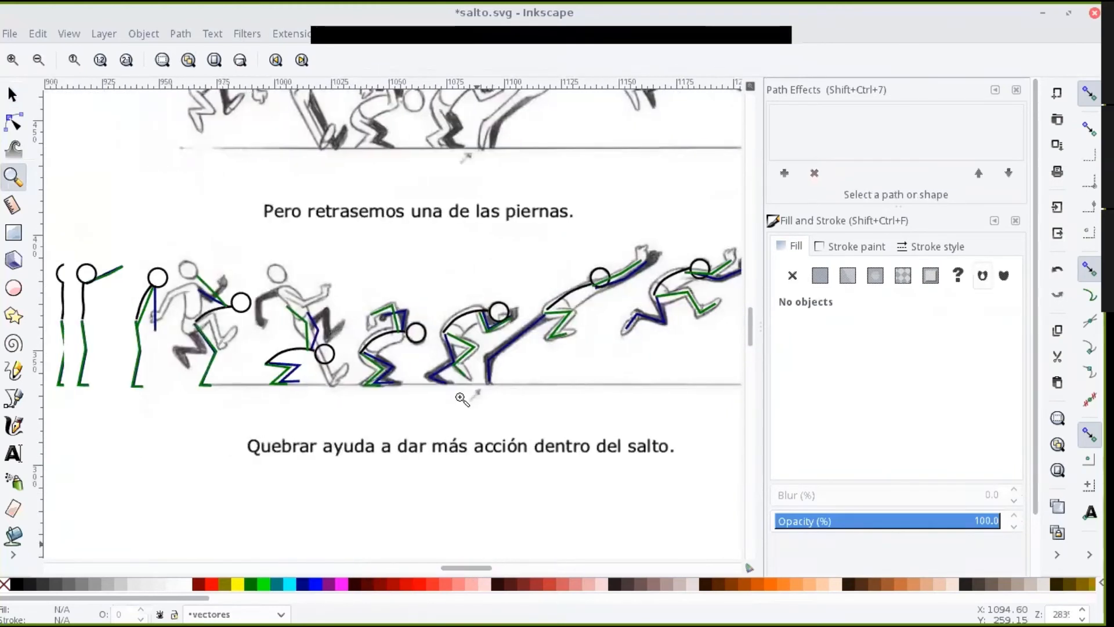
click(13, 99)
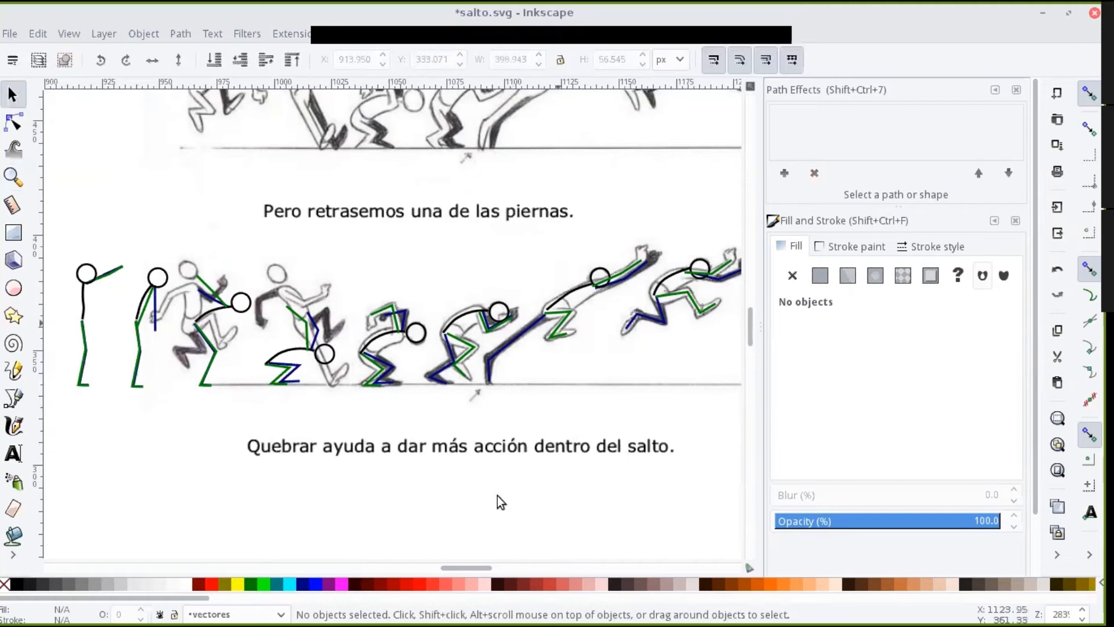
Step: Switch to Krita and step through the jump from frame 2 to the standing pose on frame 14
key(alt+Tab)
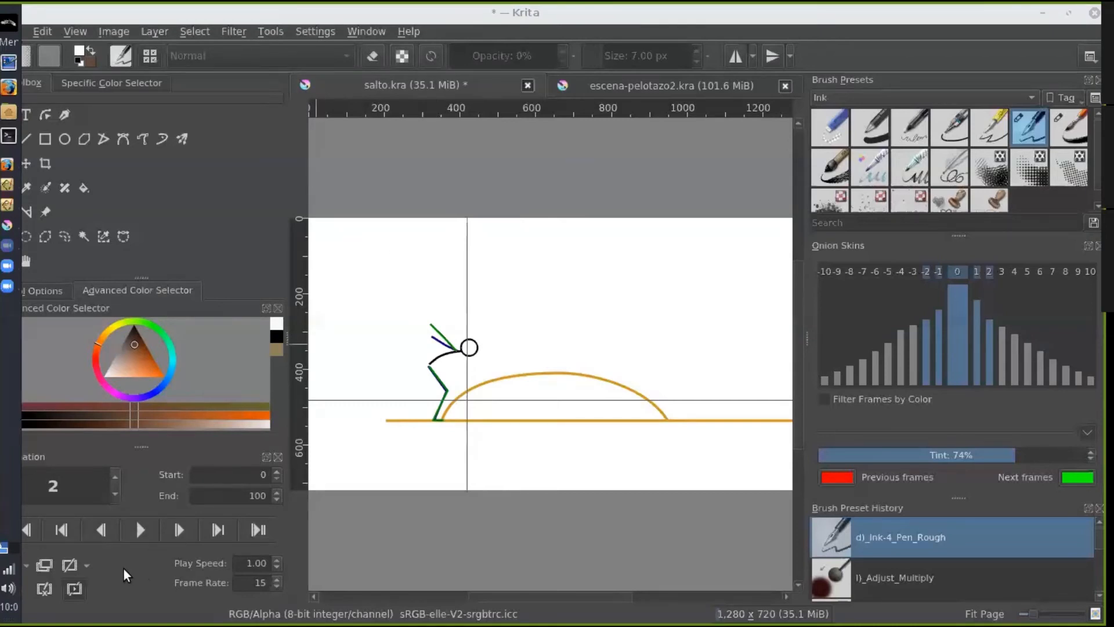
click(180, 534)
click(180, 534)
click(180, 535)
click(180, 535)
click(180, 534)
click(180, 534)
click(180, 535)
click(180, 534)
click(180, 535)
click(180, 534)
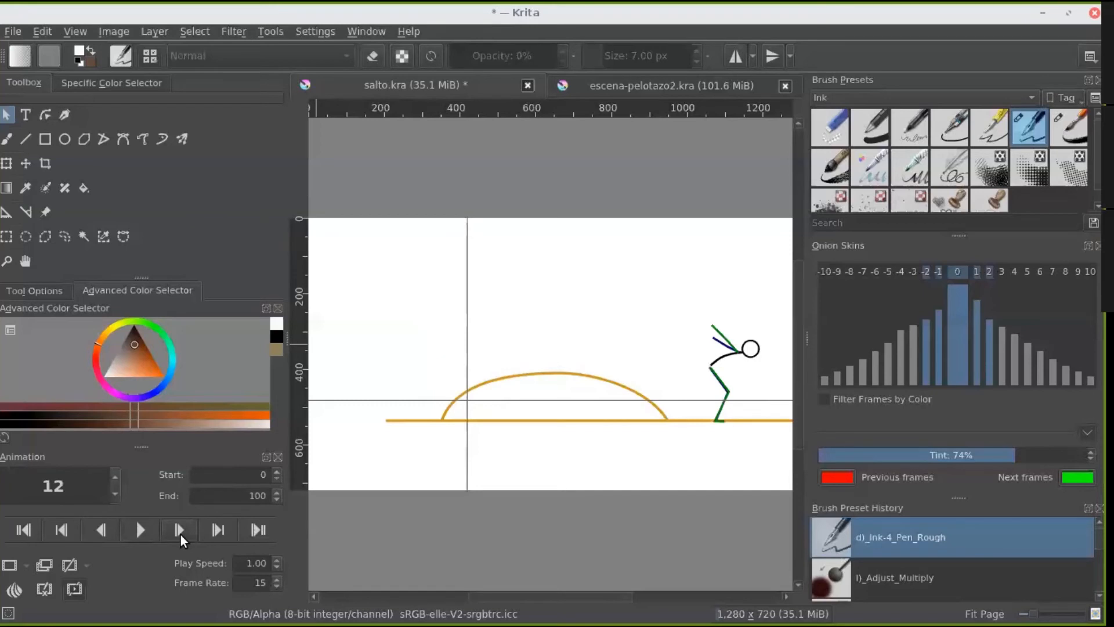
click(178, 530)
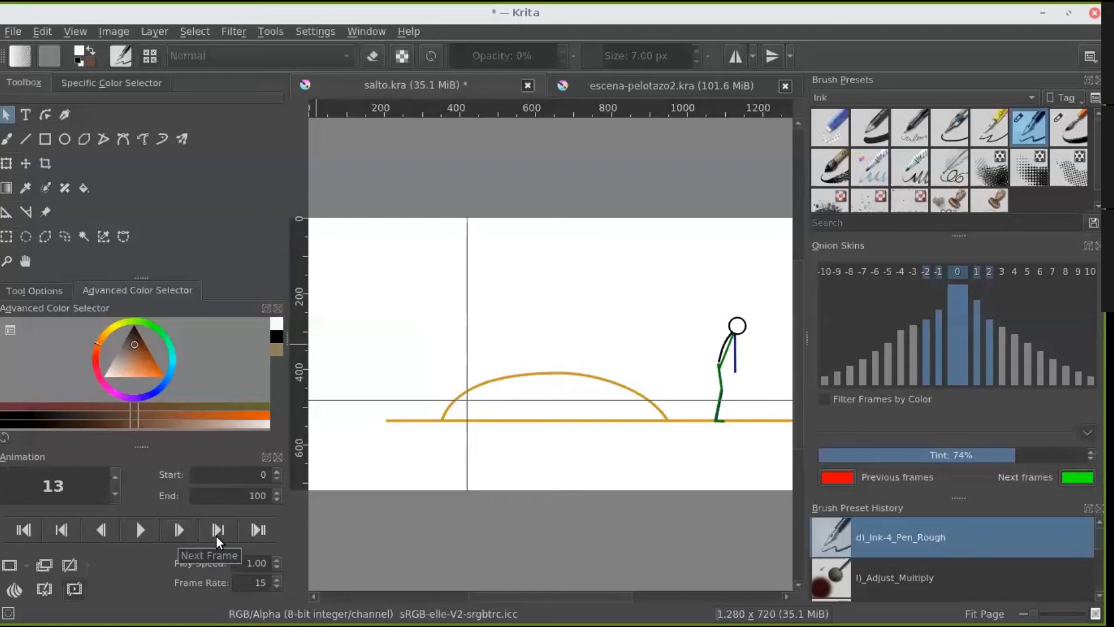
click(180, 531)
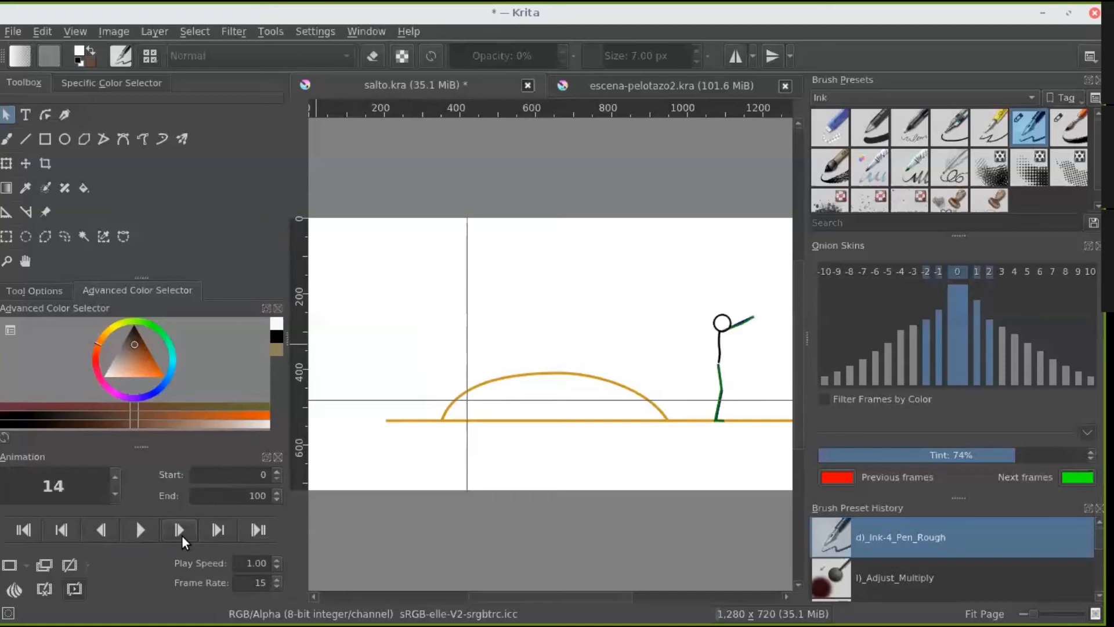
Step: Step backward from frame 14 through the landing and flight poses to the deep crouch on frame 3
click(104, 530)
click(103, 530)
click(103, 531)
click(103, 531)
click(103, 531)
click(105, 533)
click(105, 533)
click(105, 533)
click(108, 532)
click(110, 531)
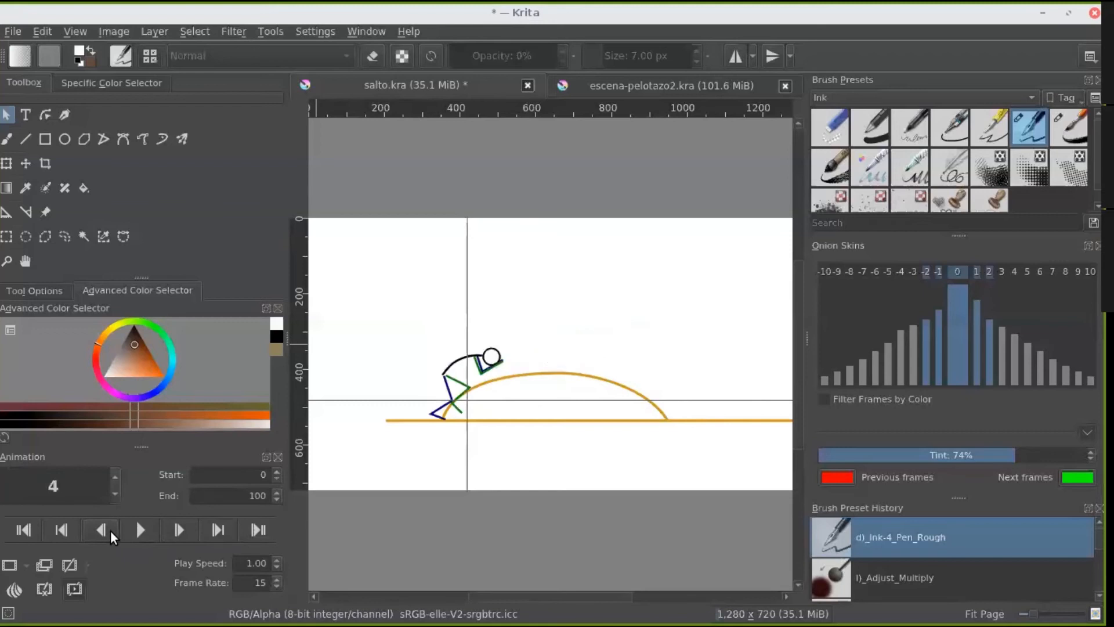
click(110, 530)
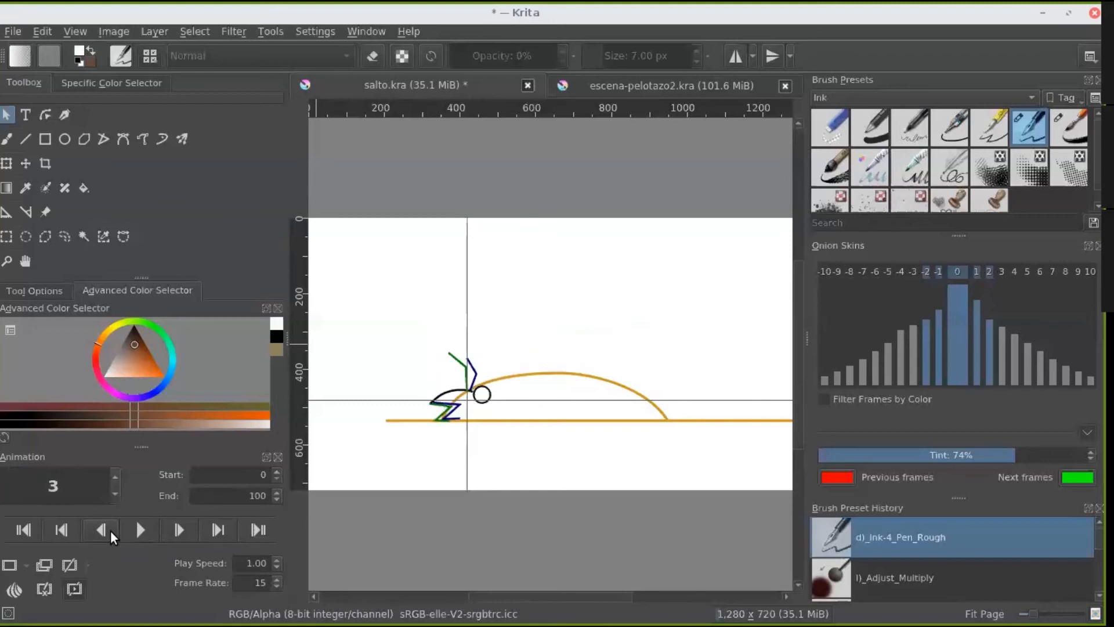
Step: Step forward from the crouch on frame 3 through the flight to examine the landing poses up to frame 13
click(182, 532)
click(183, 531)
click(183, 532)
click(182, 532)
click(182, 531)
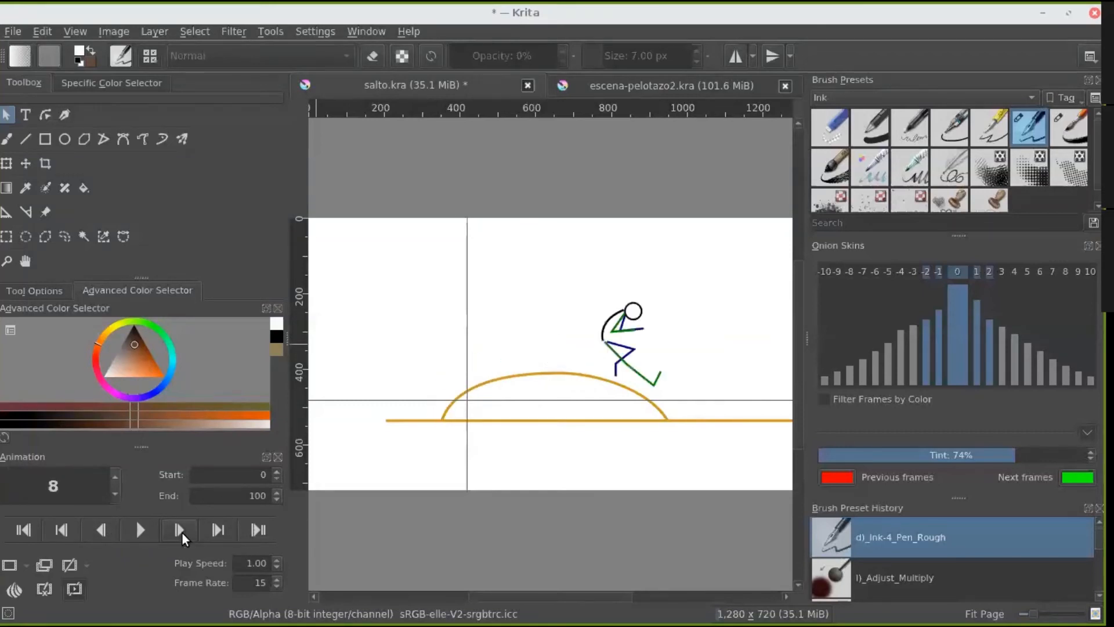
click(182, 531)
click(182, 532)
click(182, 532)
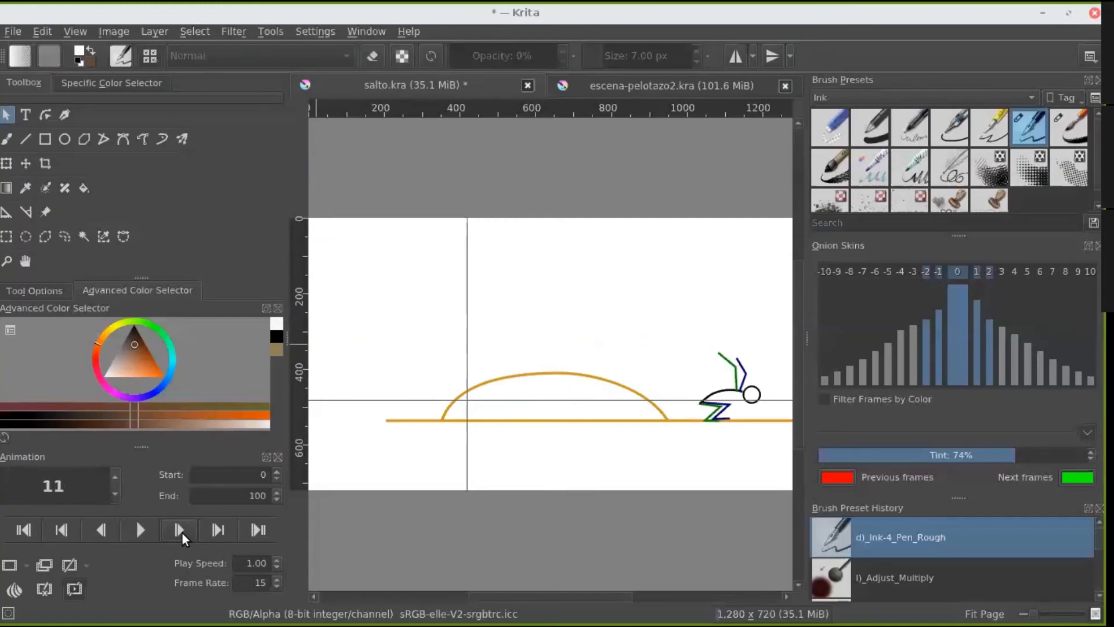
click(182, 532)
click(183, 531)
Step: Step backward through the whole jump to the bent-over standing pose on frame 1
click(100, 535)
click(100, 535)
click(99, 535)
click(99, 534)
click(99, 534)
click(99, 535)
click(99, 535)
click(99, 535)
click(100, 534)
click(100, 535)
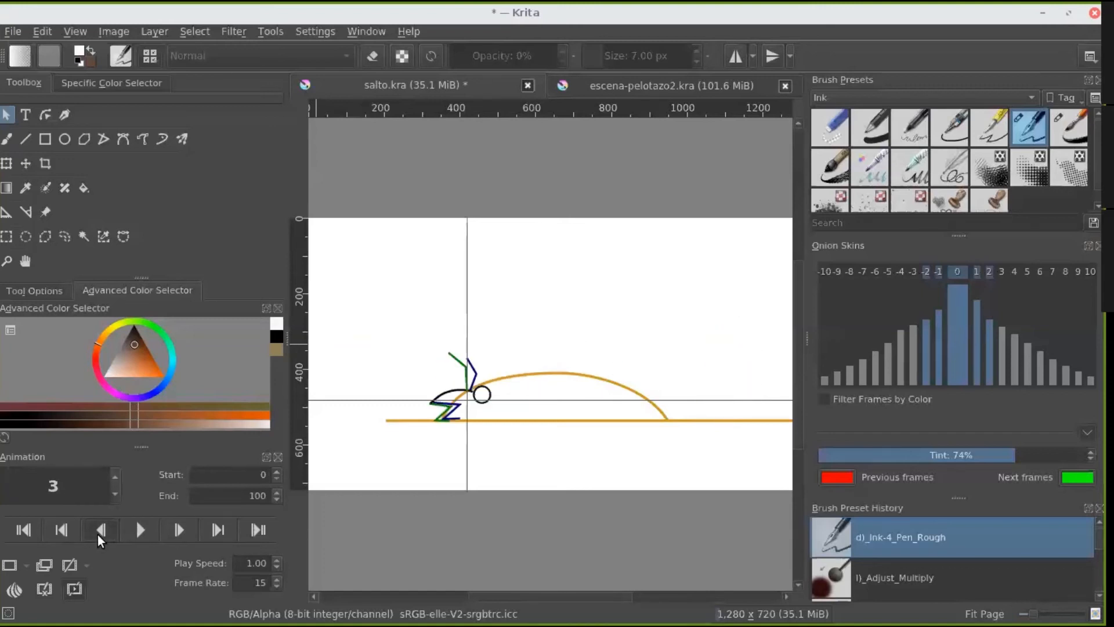
click(99, 535)
click(99, 535)
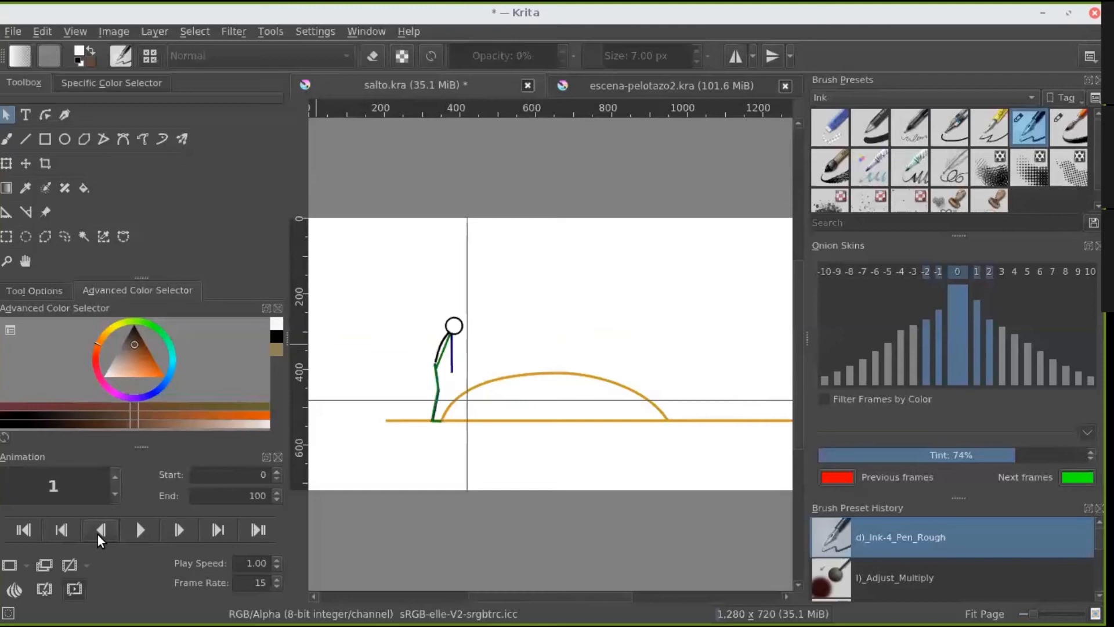
Step: Play the jump animation repeatedly at 15 frames per second to check its timing, and stop playback
click(141, 530)
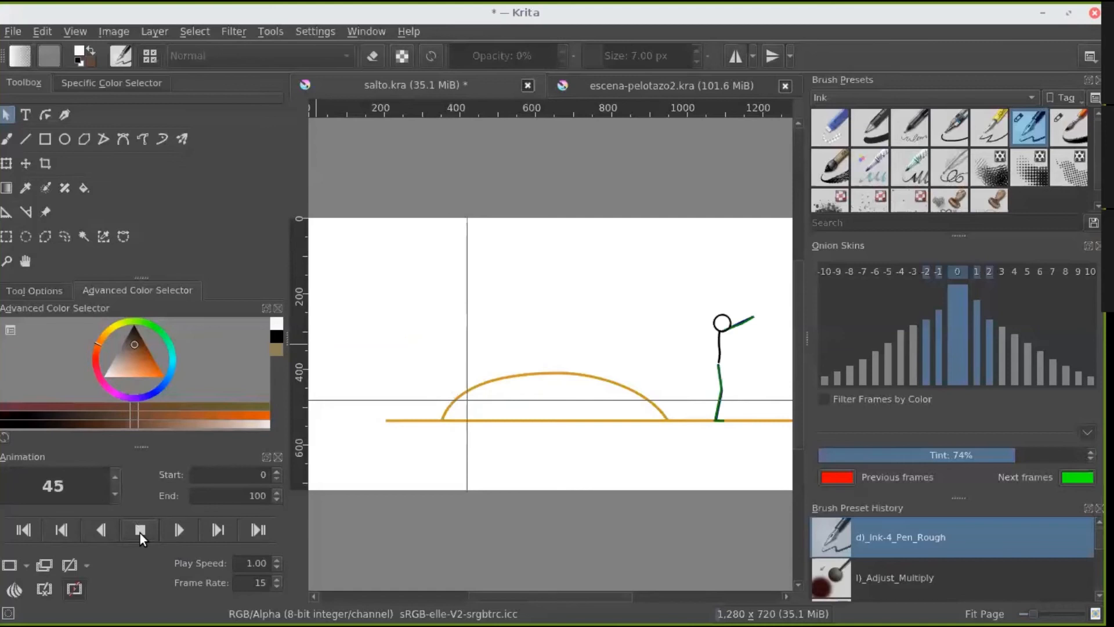
click(141, 533)
click(141, 533)
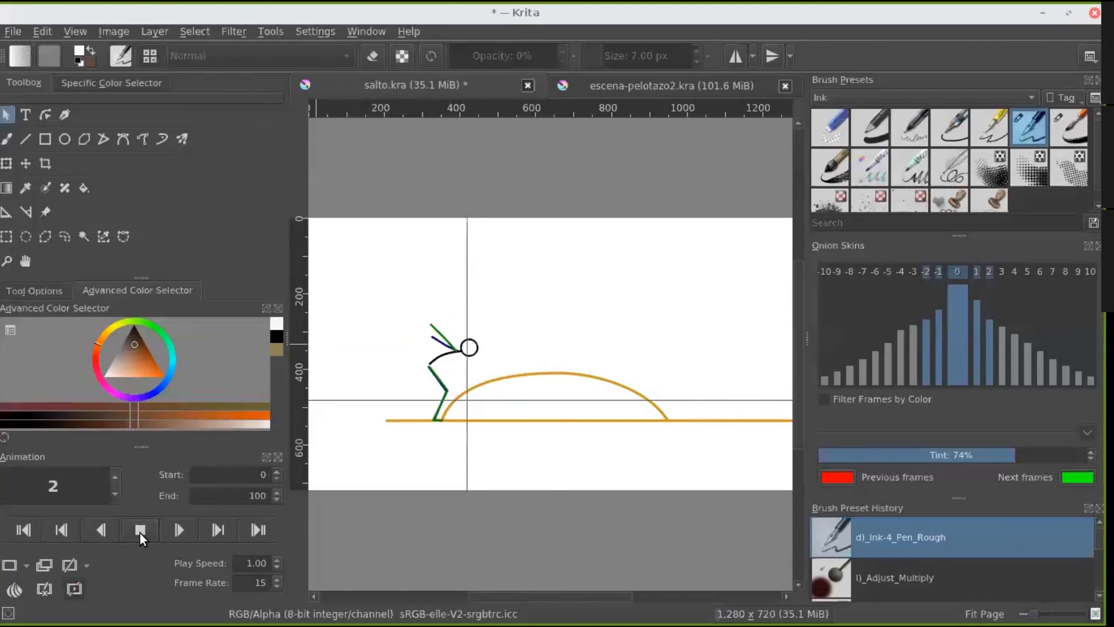
click(140, 533)
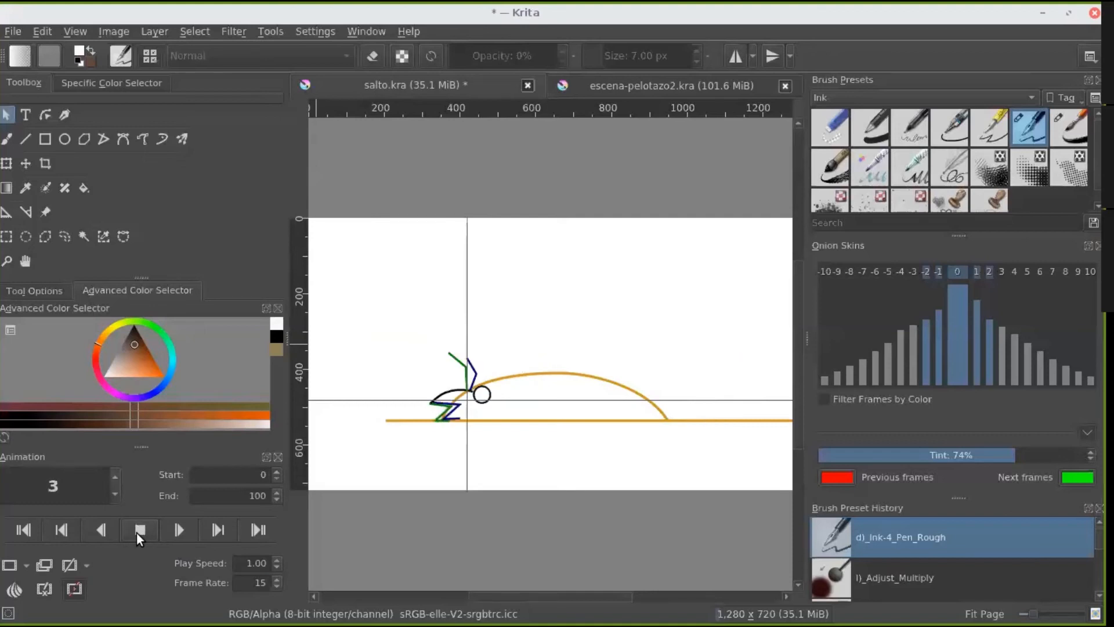
click(137, 533)
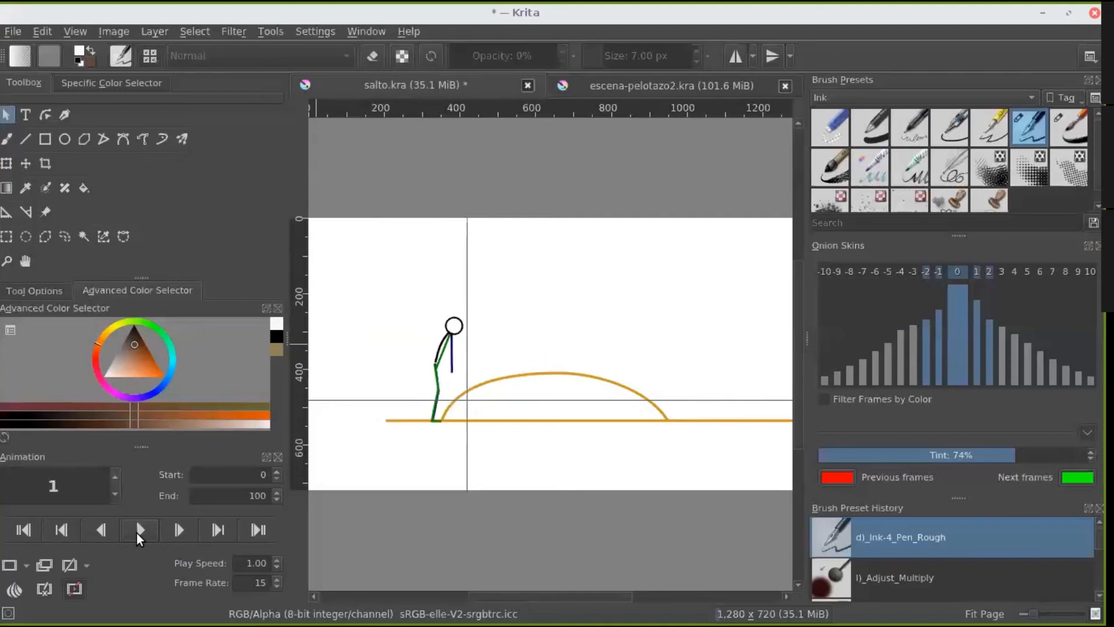
Step: Step forward from frame 1 through the crouch and take-off to the flight pose on frame 8
click(186, 532)
click(185, 531)
click(186, 531)
click(186, 531)
click(186, 531)
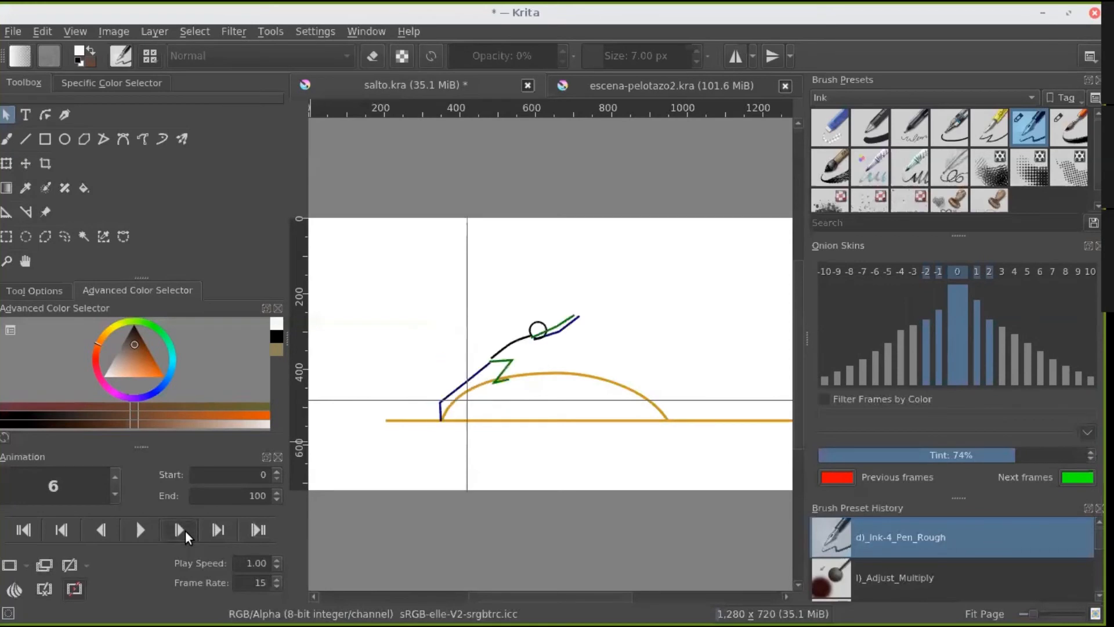
click(186, 531)
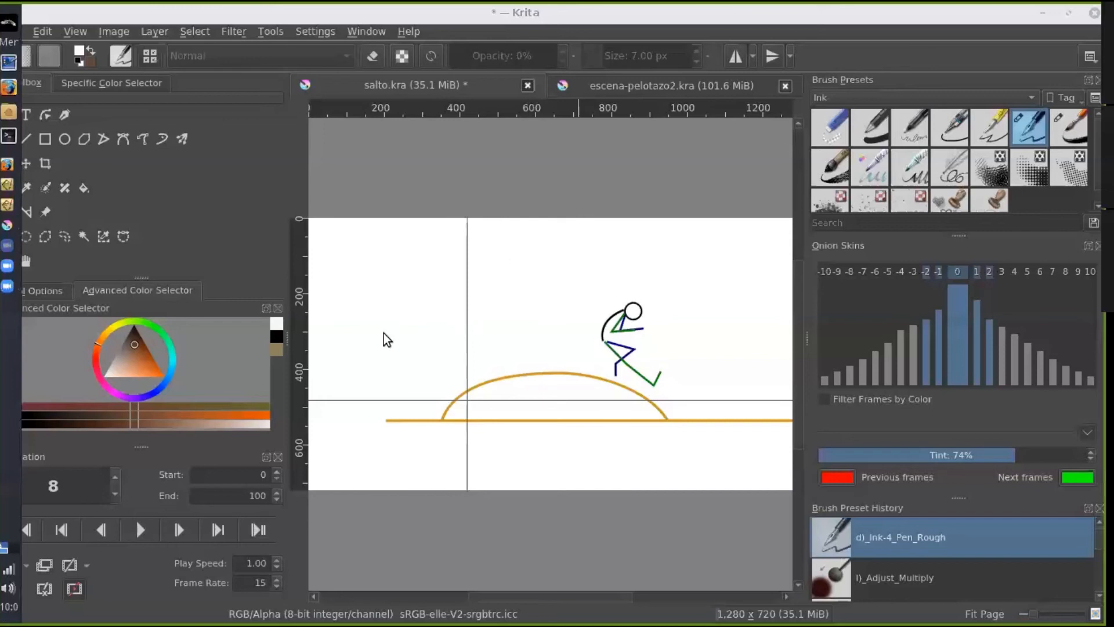
Step: Switch to the futbol-eleva.svg drawing in Inkscape and zoom in on the coloured player figure below the ground line
key(alt+Tab)
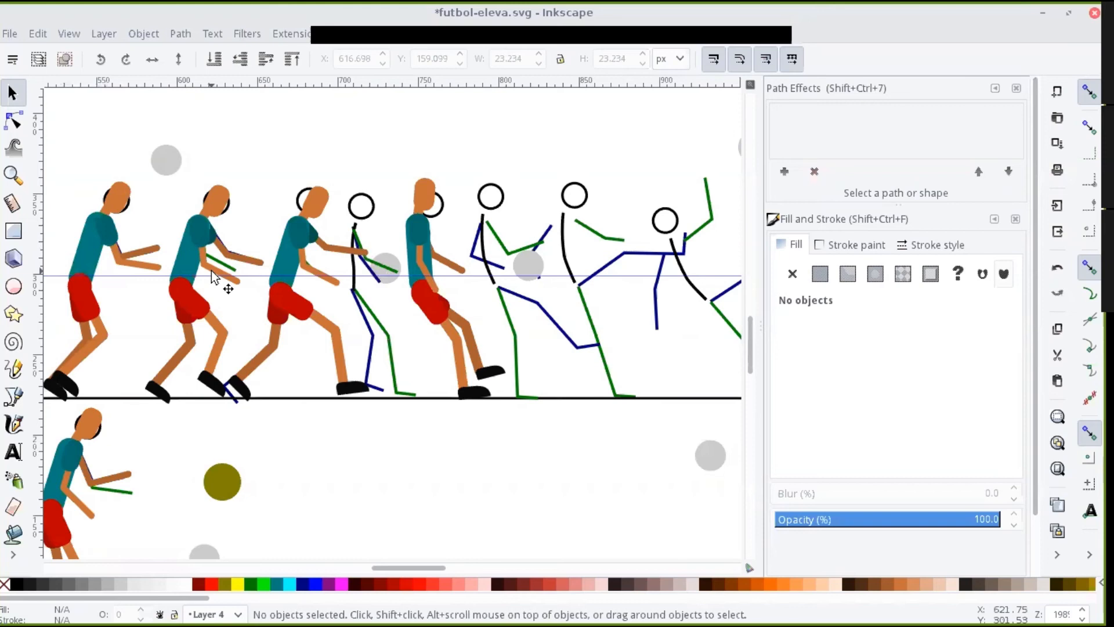
key(space)
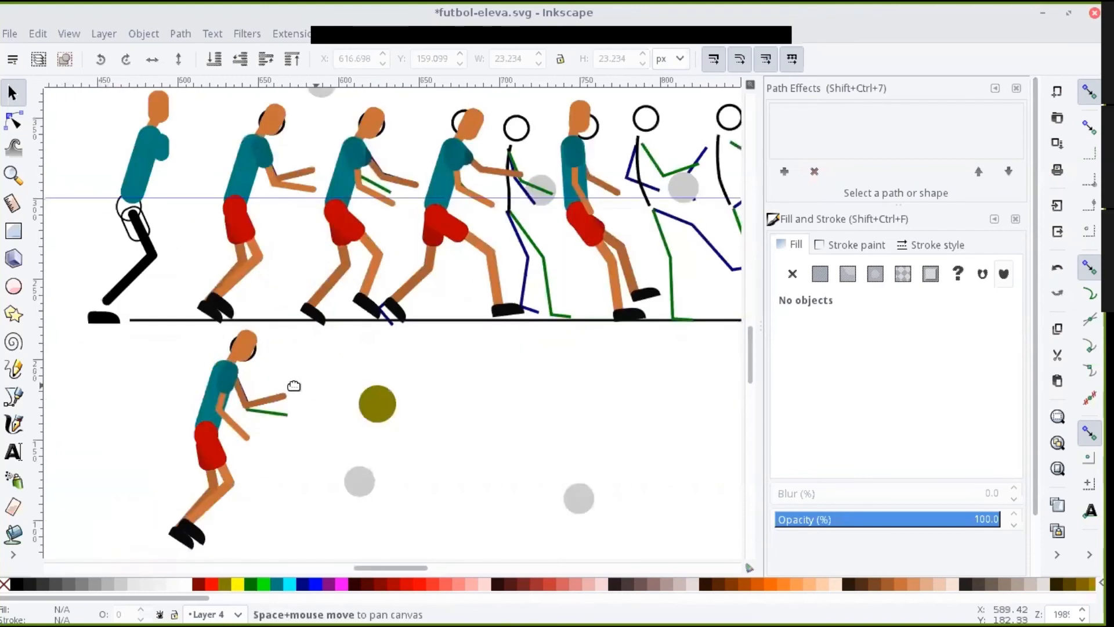
click(210, 372)
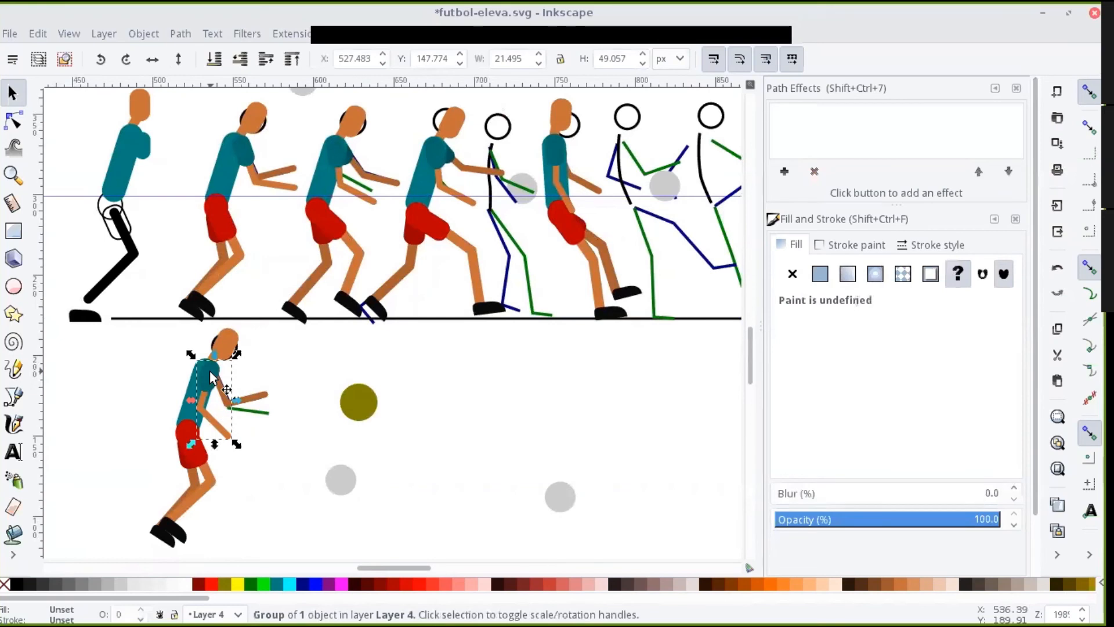
key(z)
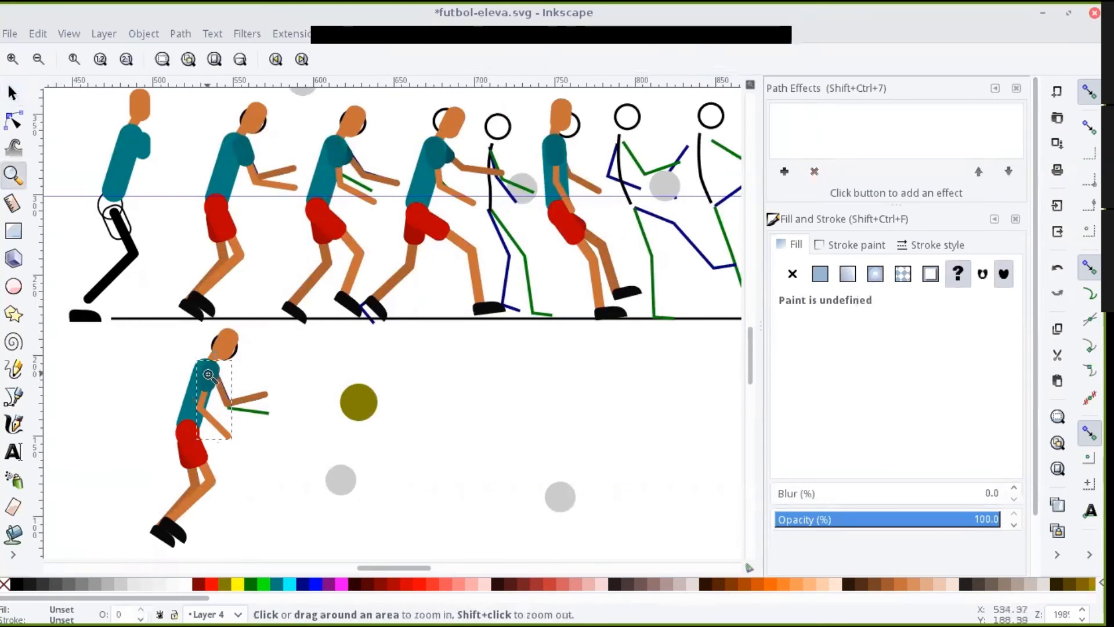
click(208, 375)
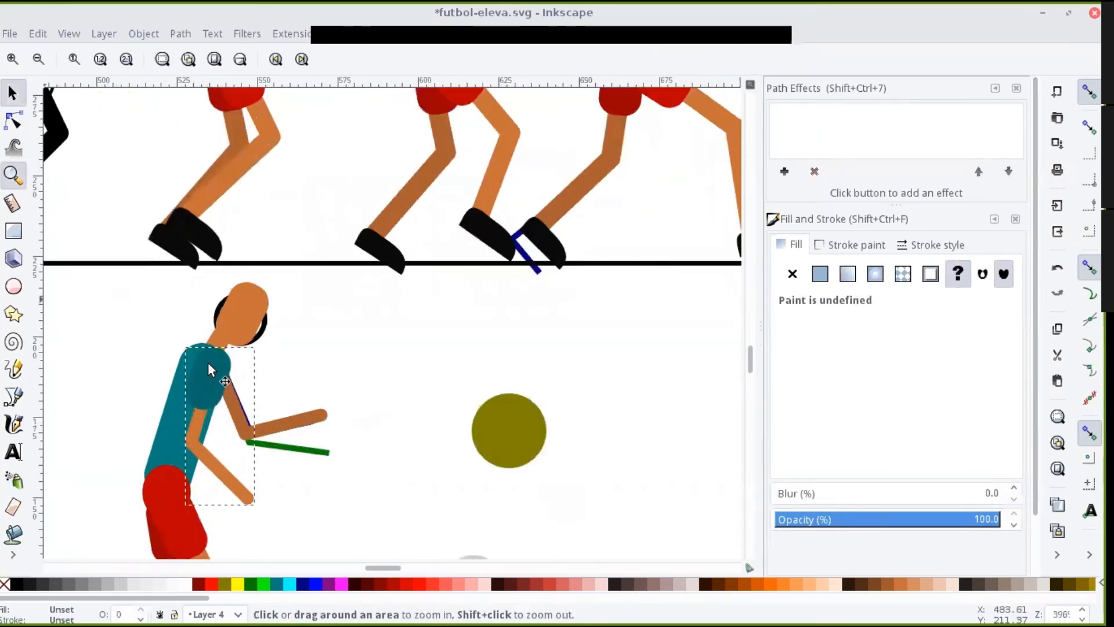
key(s)
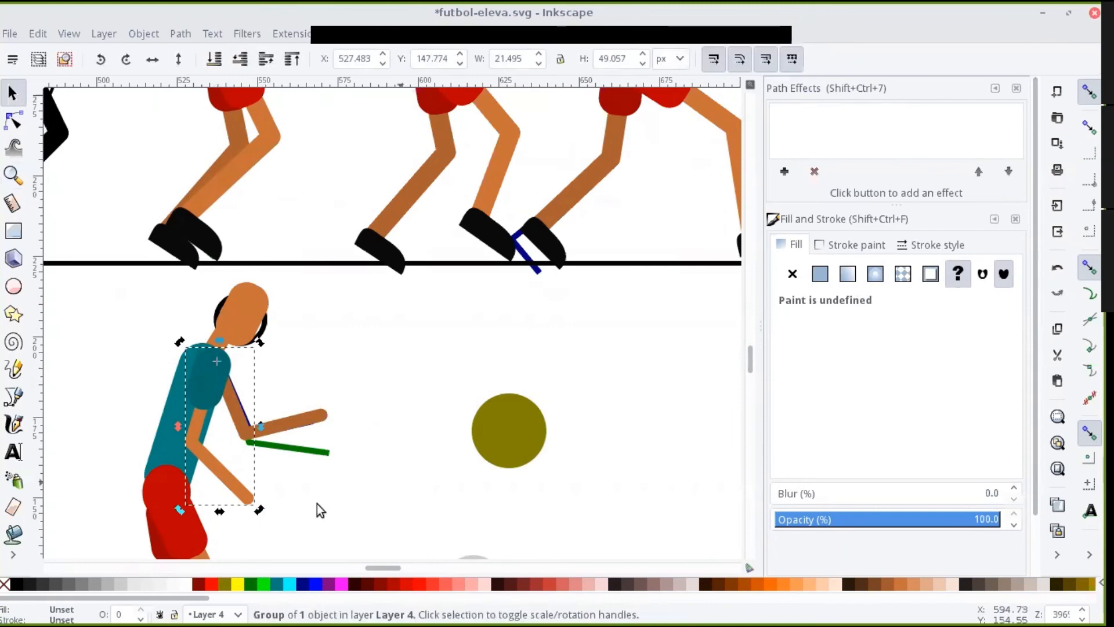
click(353, 490)
key(space)
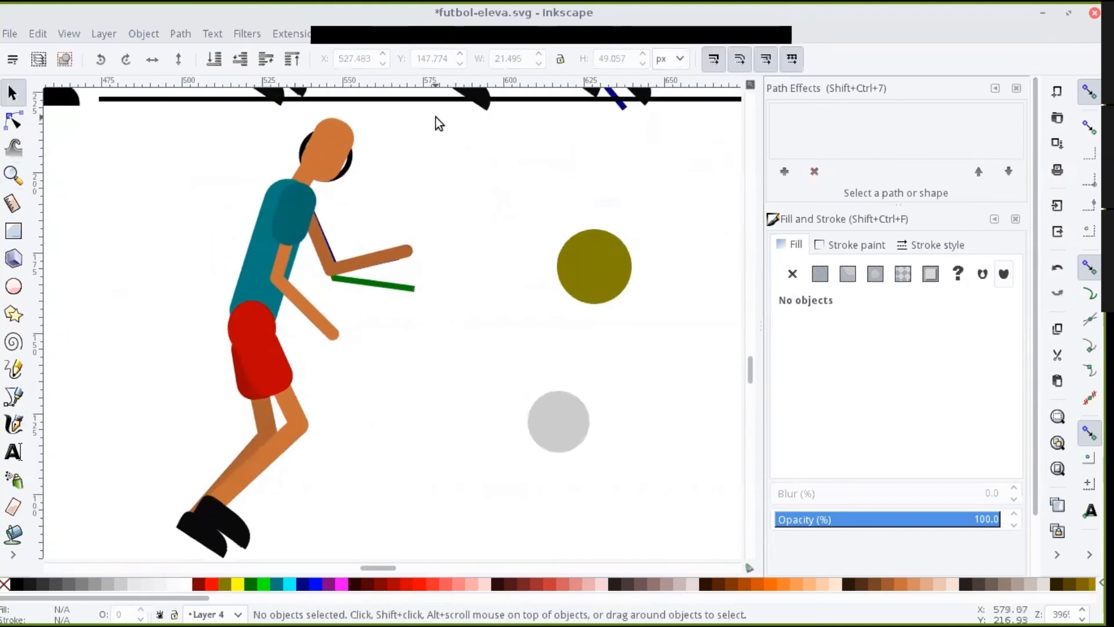
Step: Try rotating and skewing the player's near arm about the shoulder, and undo the distortions
drag(437, 117, 139, 434)
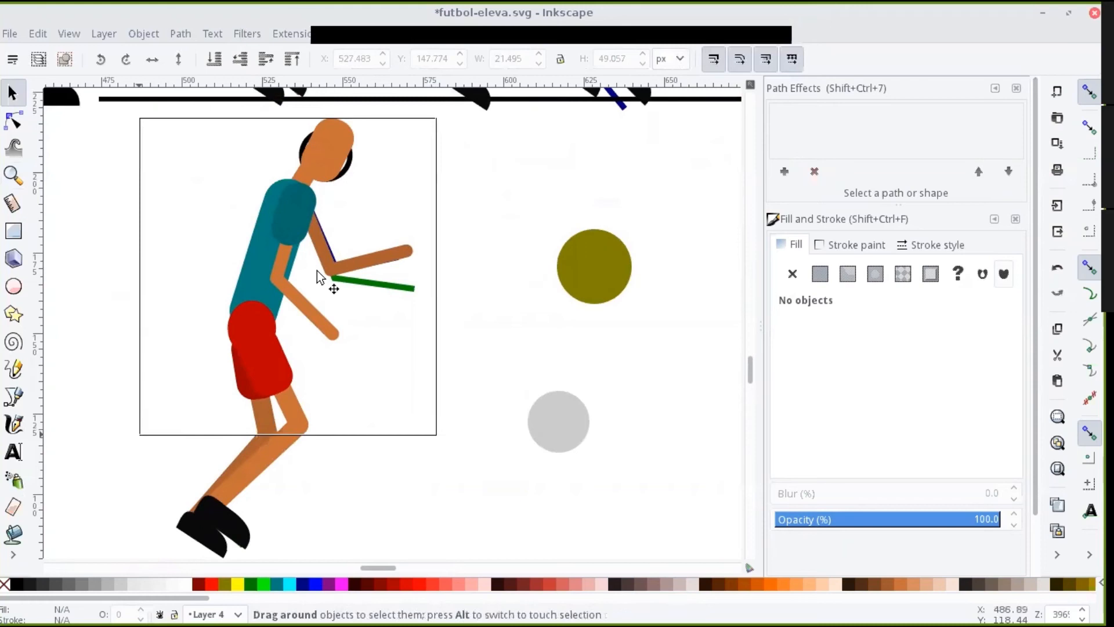
click(461, 219)
click(304, 225)
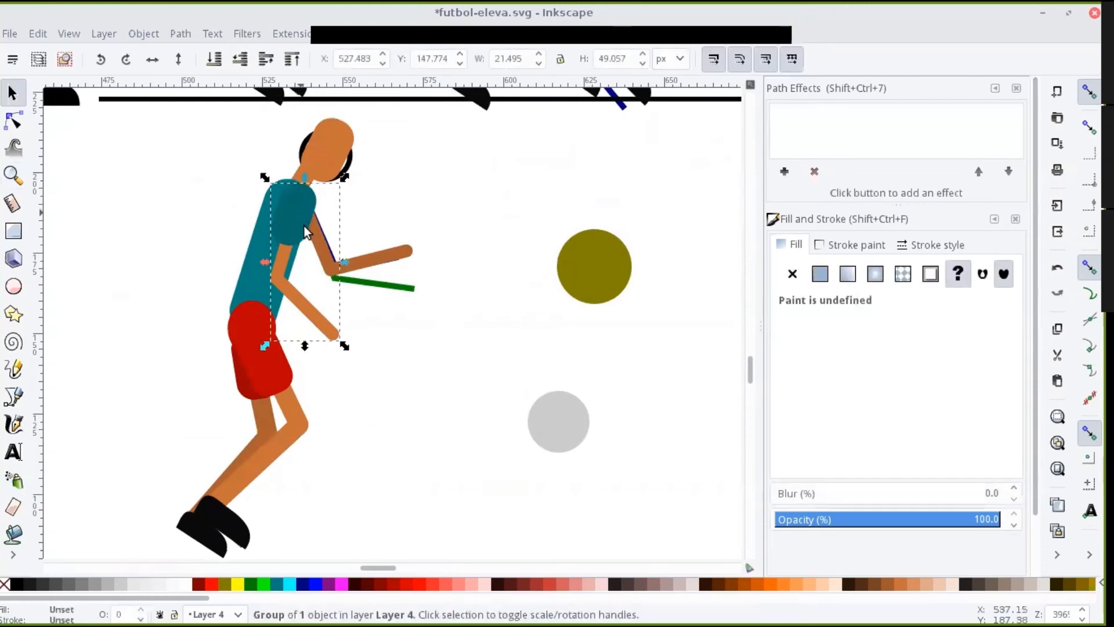
click(284, 218)
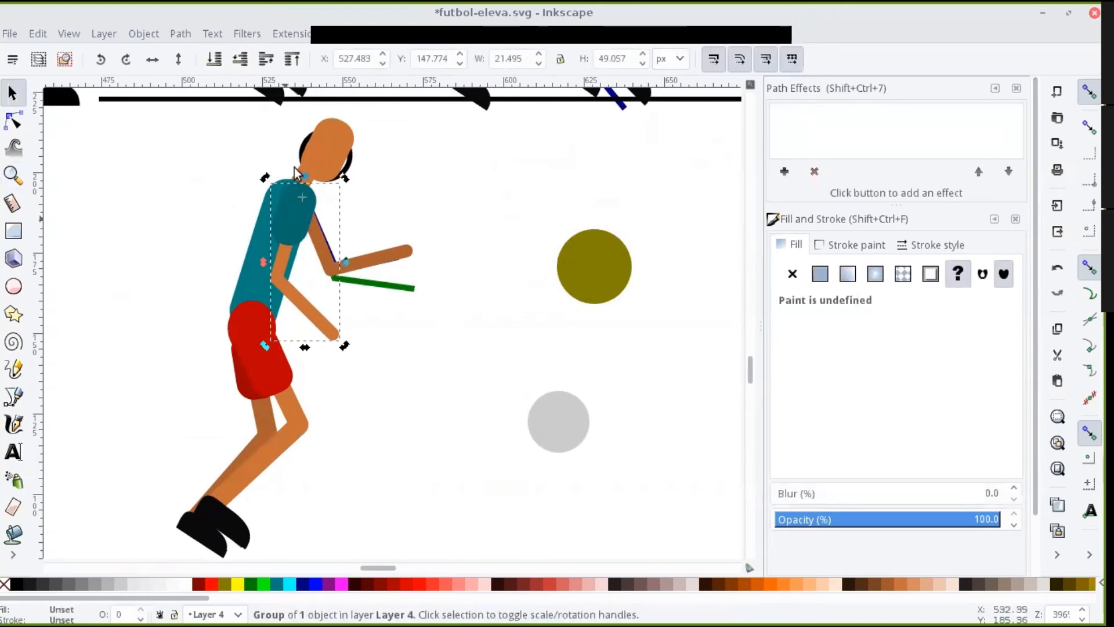
drag(374, 336, 406, 353)
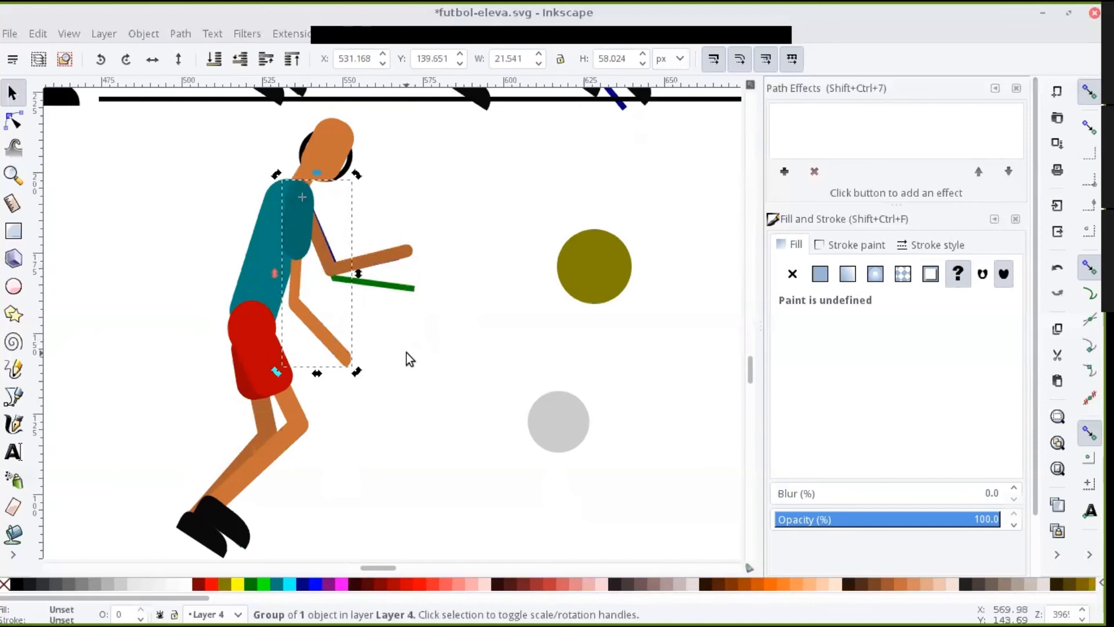
key(ctrl+z)
key(ctrl+z)
key(ctrl+z)
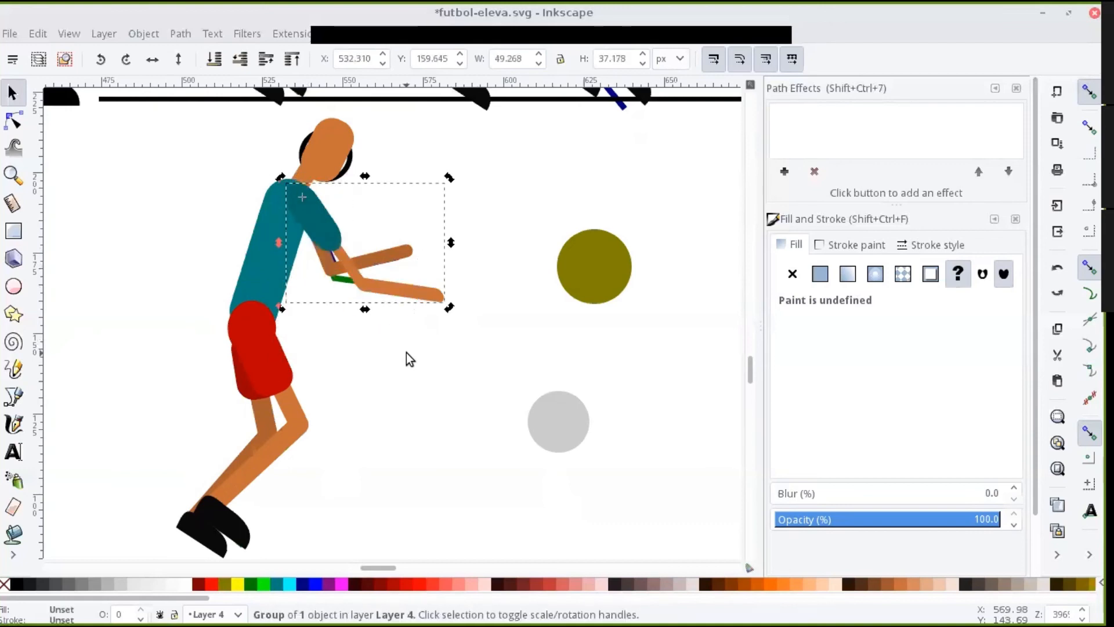
drag(452, 228, 468, 171)
key(ctrl+z)
Step: Rotate the player's near arm backward about the shoulder, by about -119°, and swing the near leg forward about the hip
drag(449, 271, 364, 323)
drag(40, 363, 103, 347)
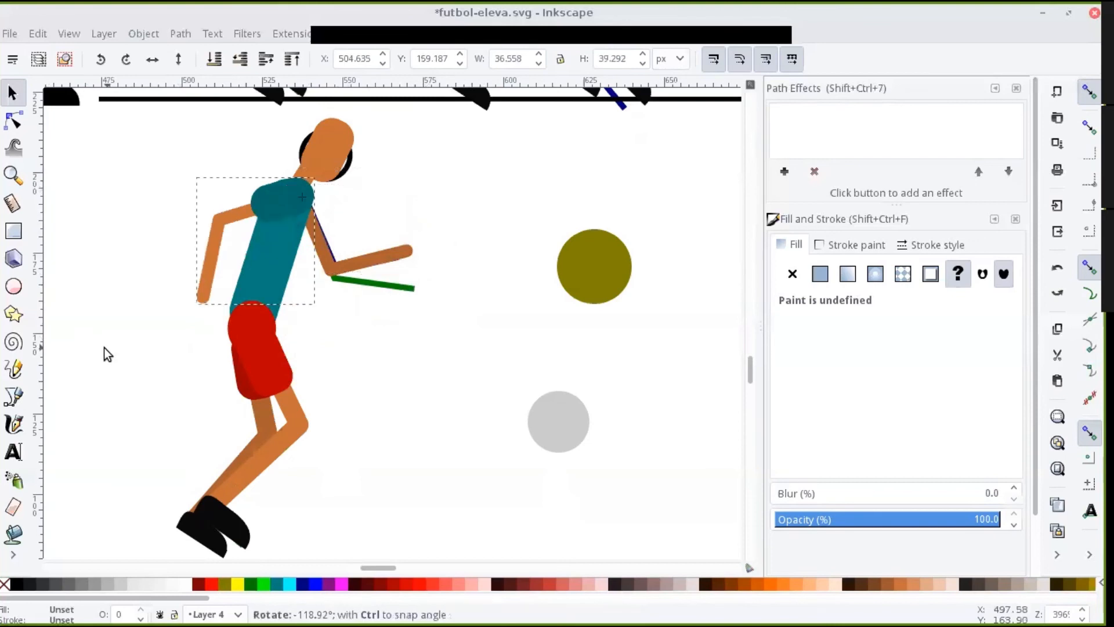
click(270, 367)
click(272, 366)
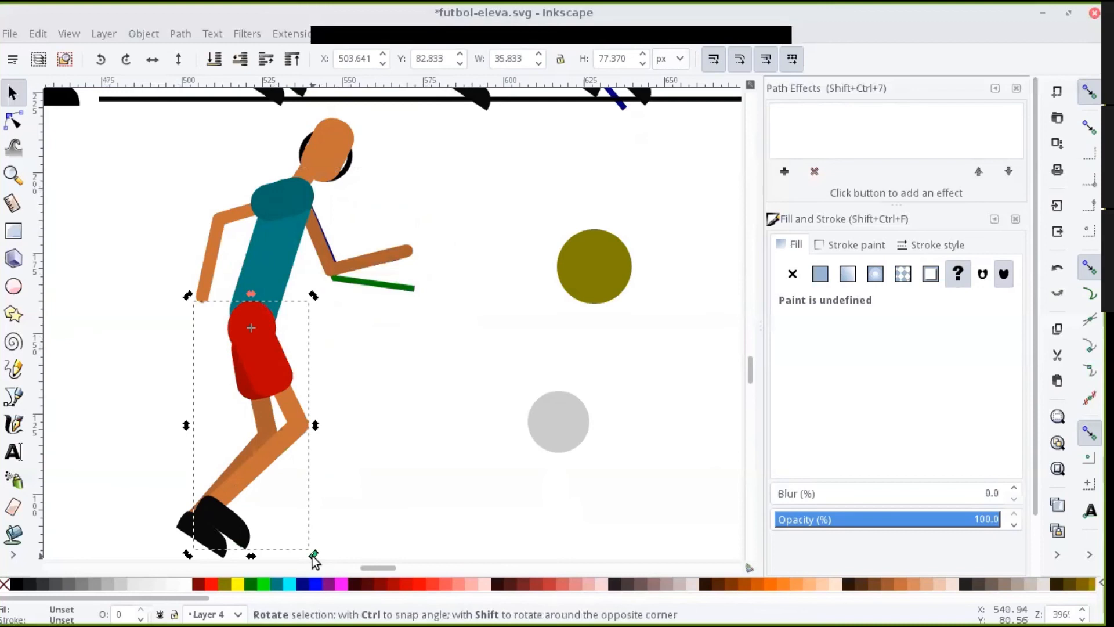
drag(414, 500, 634, 466)
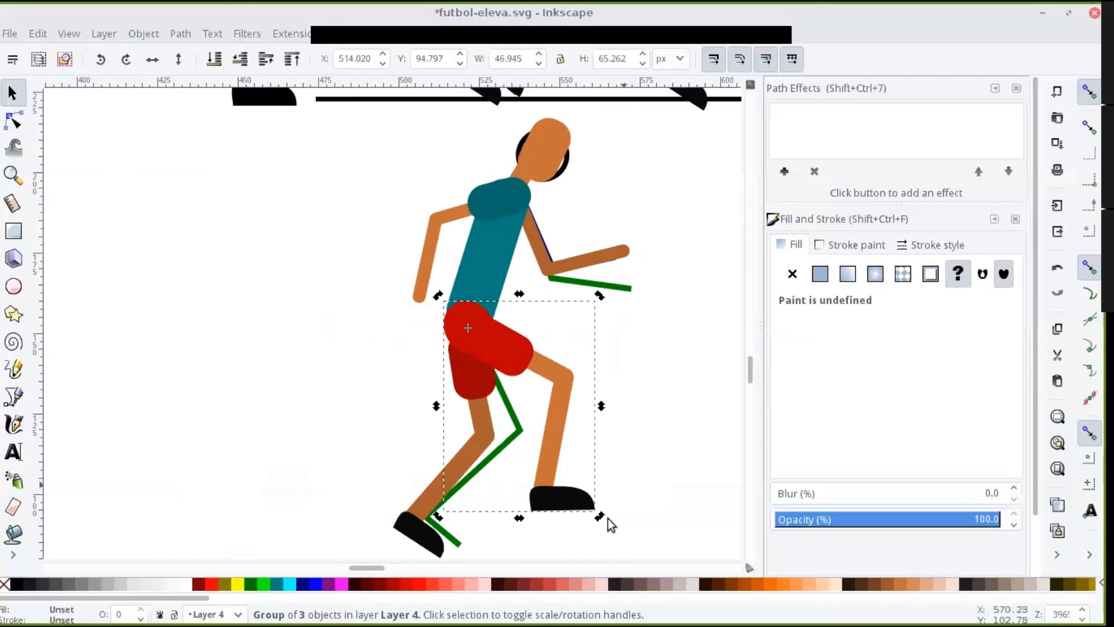
Step: Swing the near leg backward about the hip by about -82°, and forward again until its foot sits just ahead of the far foot
drag(601, 516, 244, 555)
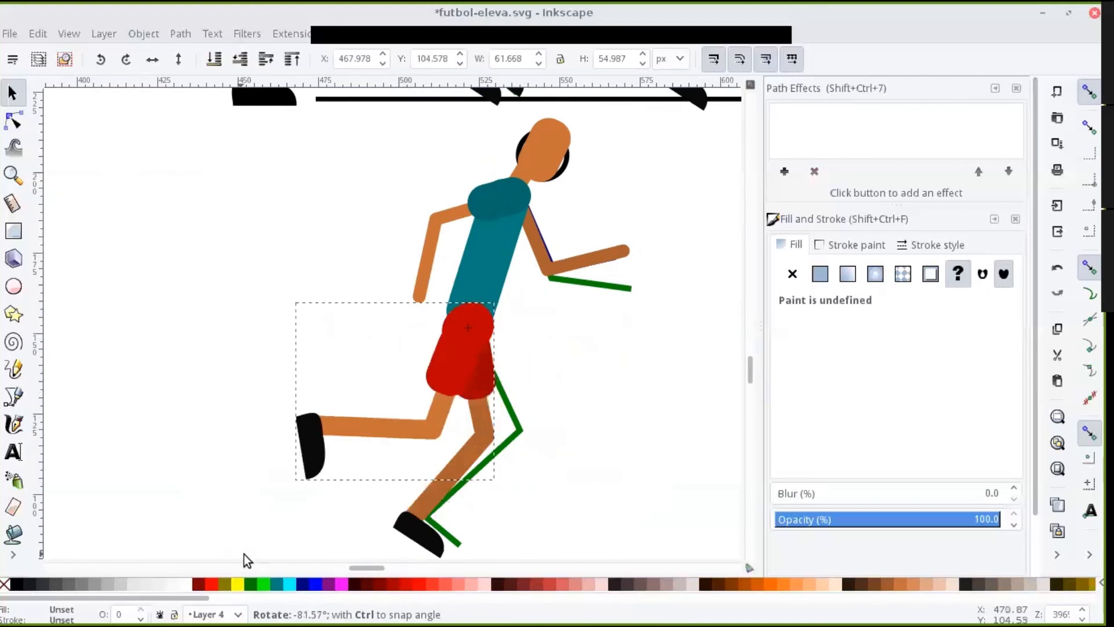
click(593, 433)
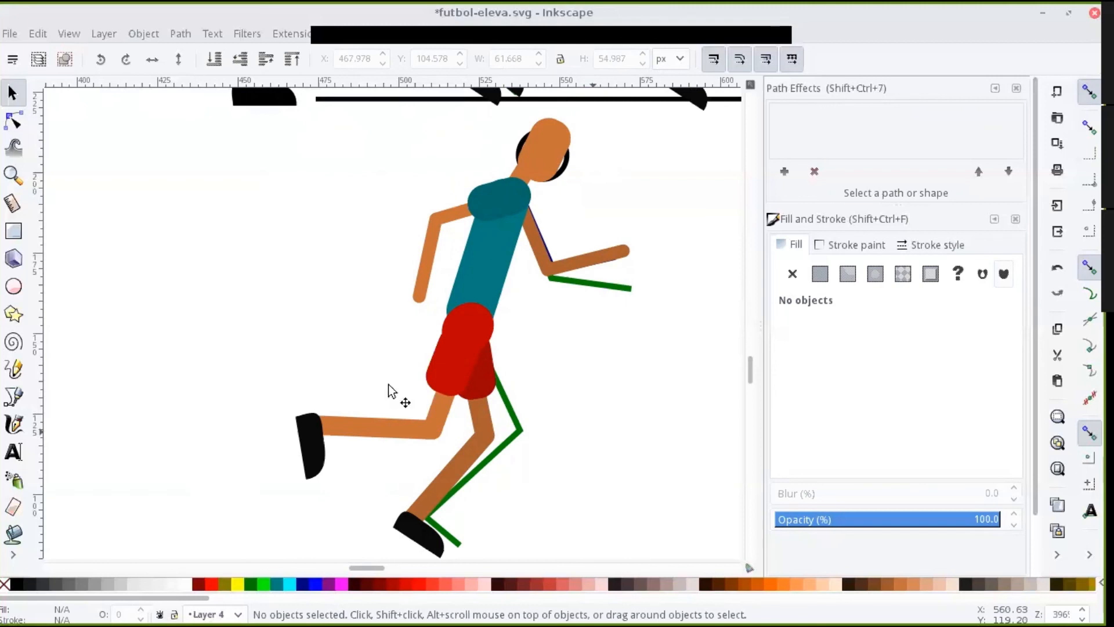
click(444, 369)
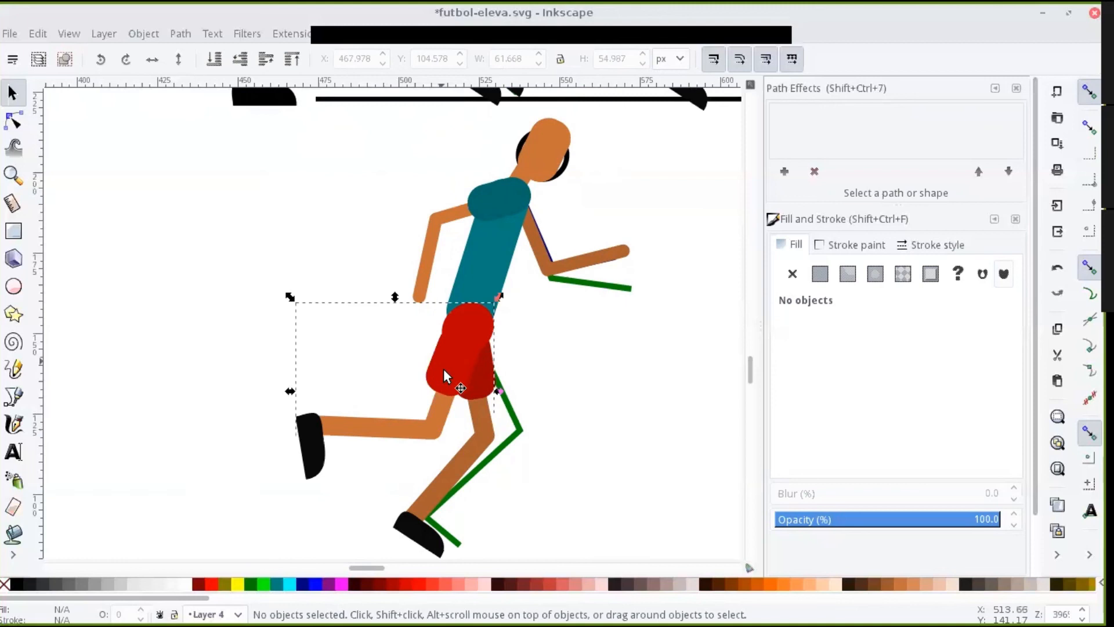
click(458, 342)
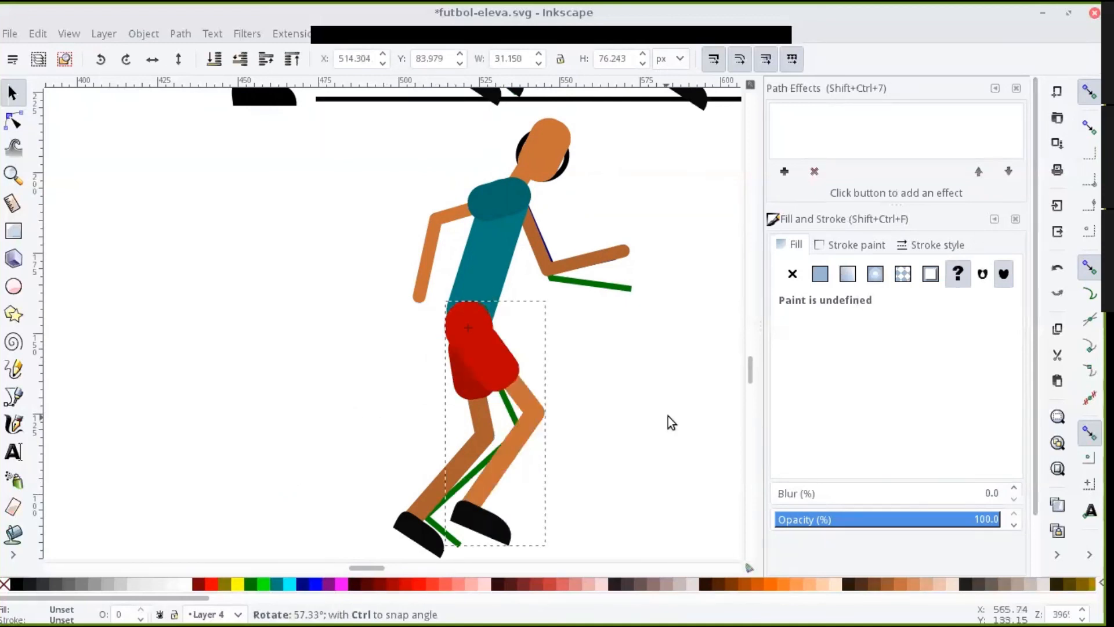
drag(663, 419, 695, 451)
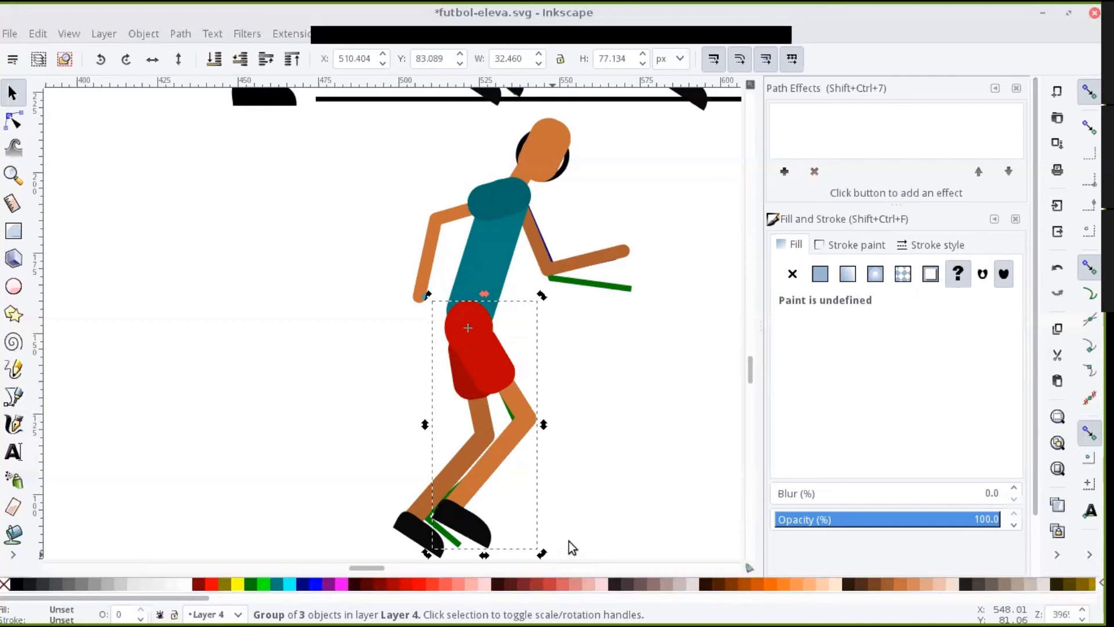
Step: Tilt the player's head slightly forward about the base of the neck
click(541, 153)
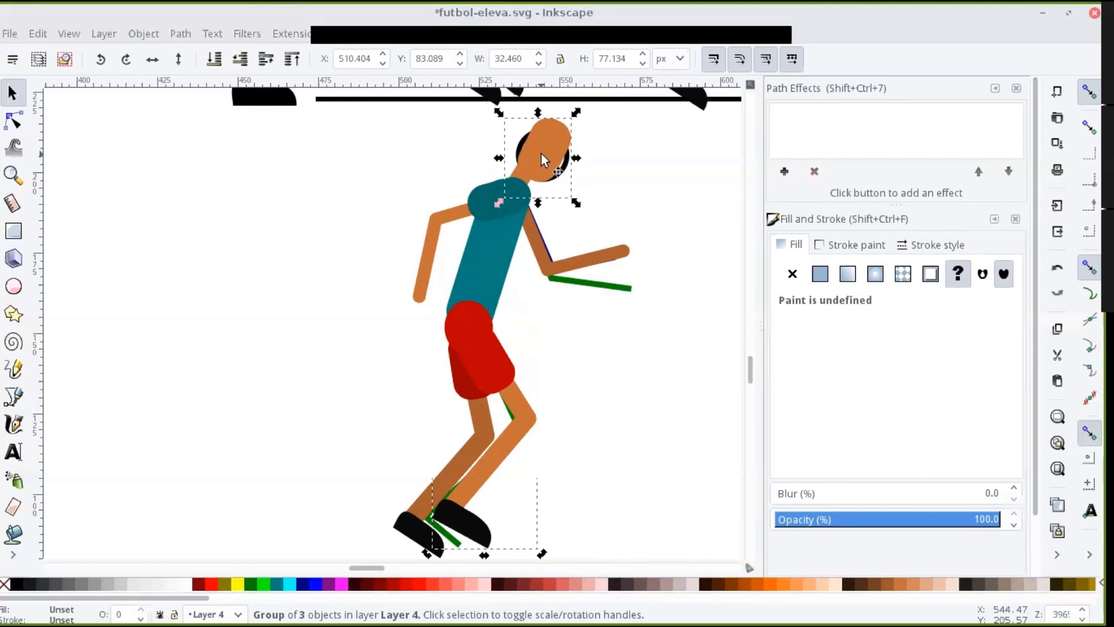
click(543, 154)
drag(576, 112, 746, 443)
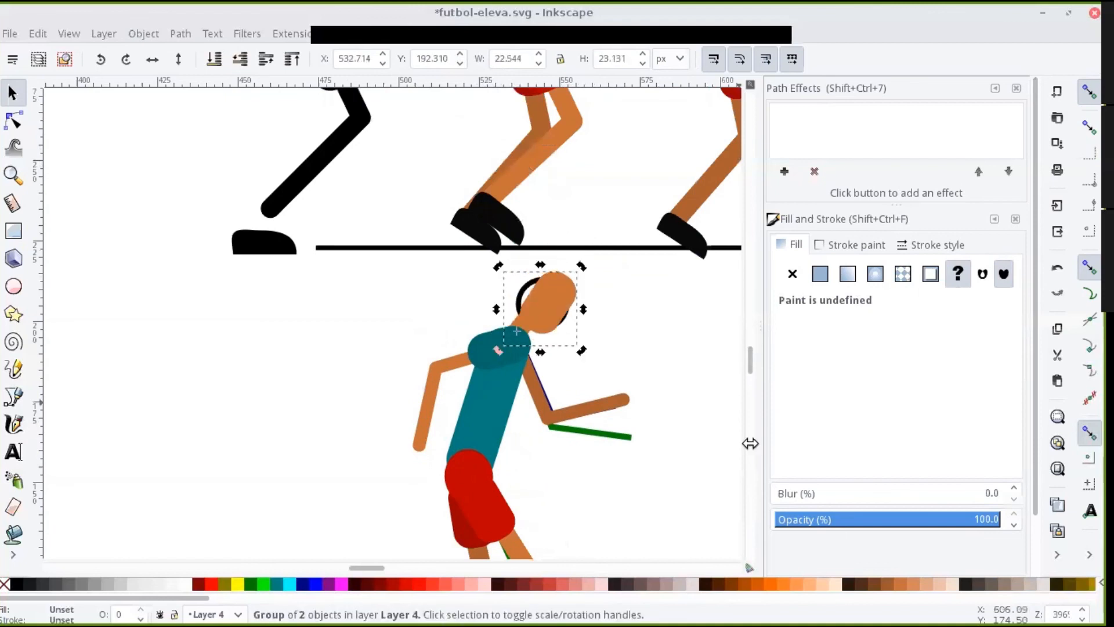
key(Tab)
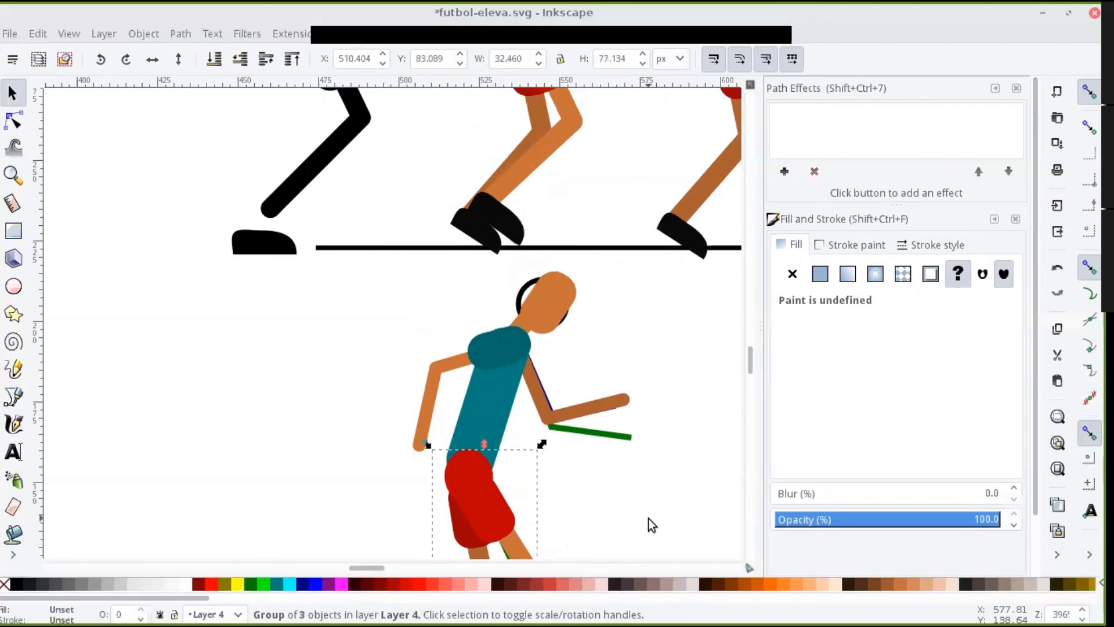
scroll(649, 517, down, 1)
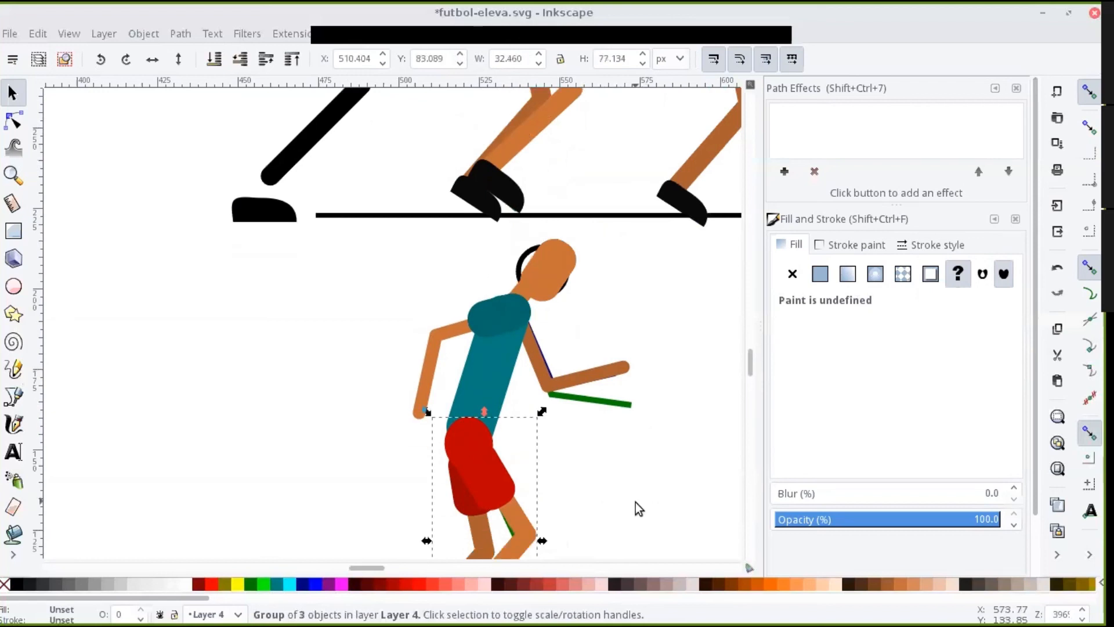
Step: Try bending the near arm by moving its hand and elbow nodes with the Node tool, and undo the moves
click(14, 121)
click(437, 336)
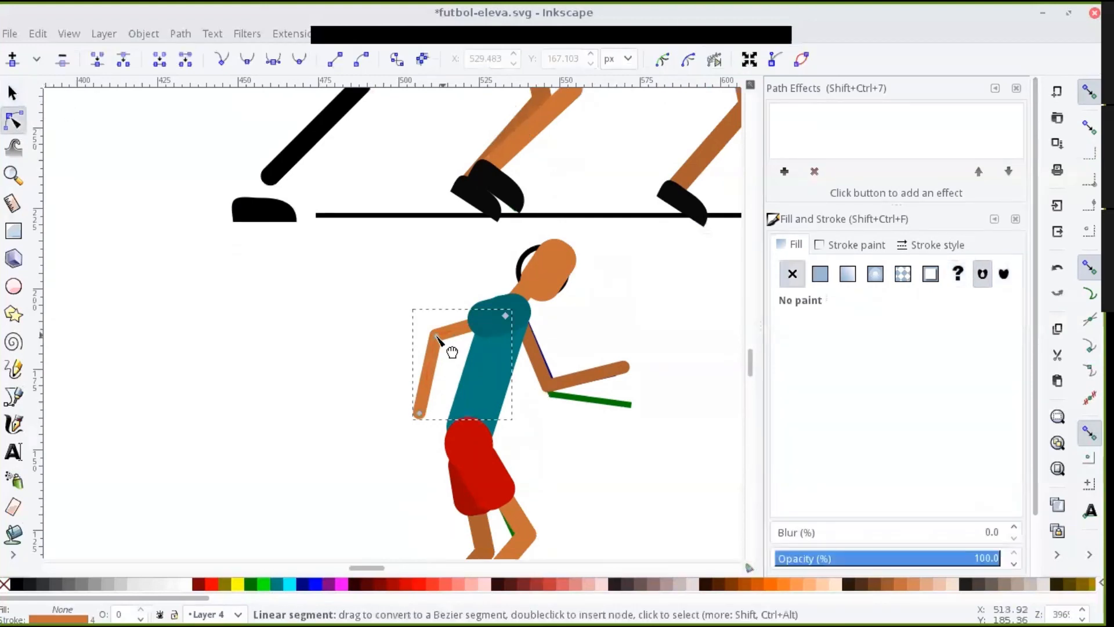
click(419, 413)
drag(419, 413, 505, 407)
mouse_move(439, 339)
mouse_down()
mouse_move(474, 377)
mouse_move(438, 342)
mouse_move(436, 368)
mouse_move(438, 359)
mouse_up()
key(ctrl+z)
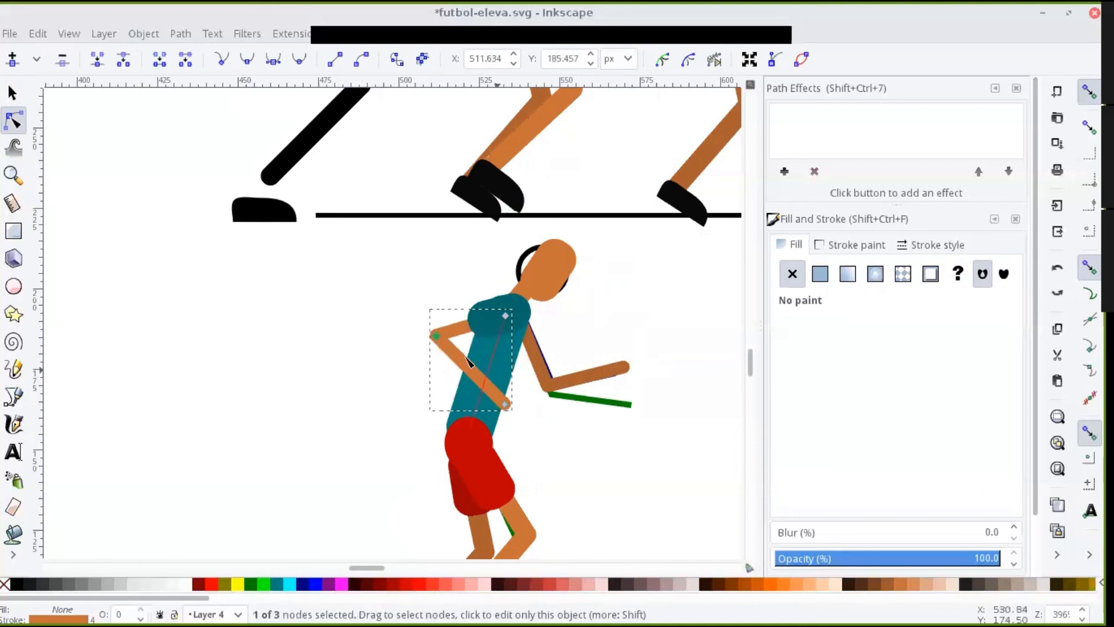
key(ctrl+z)
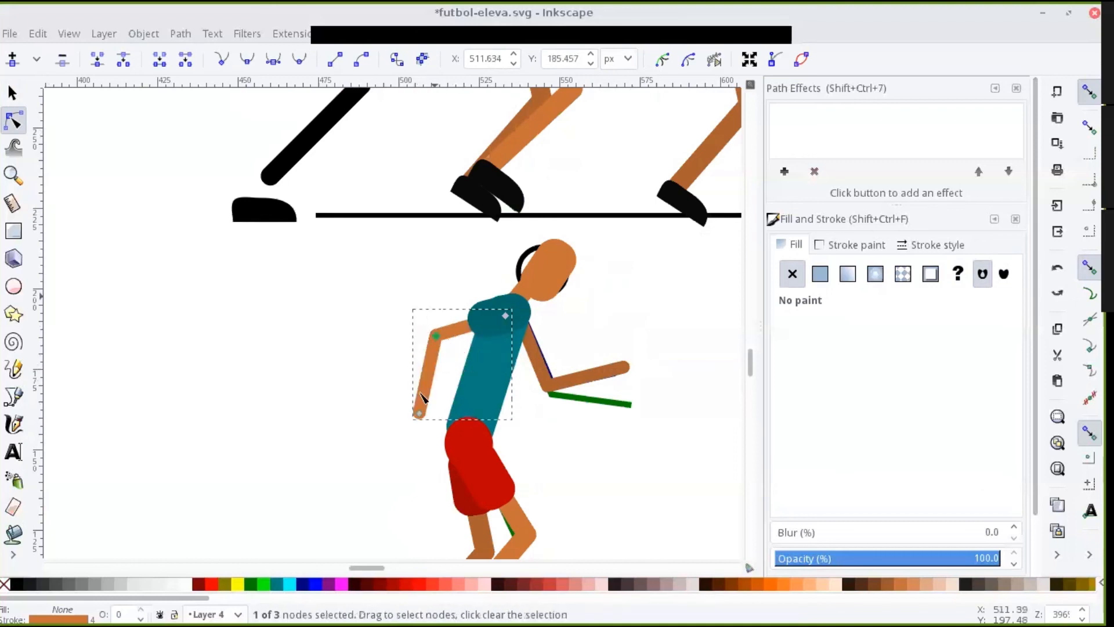
Step: Move the near arm's elbow node down and inward and its hand node to the waist just above the shorts
mouse_move(419, 413)
mouse_down()
mouse_move(453, 410)
mouse_move(399, 405)
mouse_up()
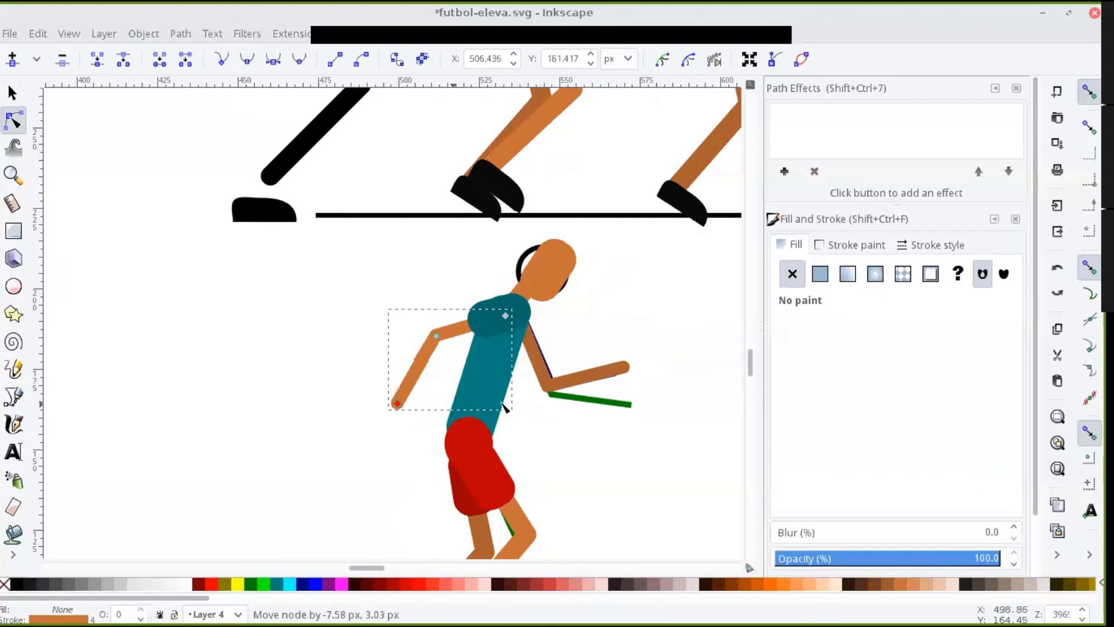
drag(502, 405, 503, 402)
drag(440, 341, 449, 352)
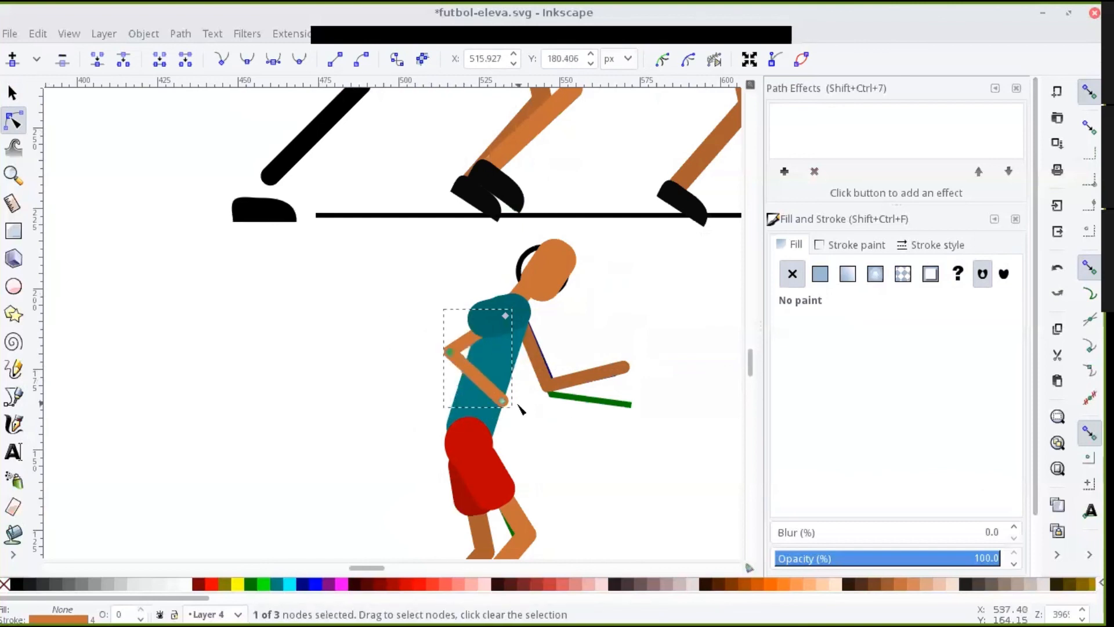
drag(503, 400, 484, 413)
click(13, 94)
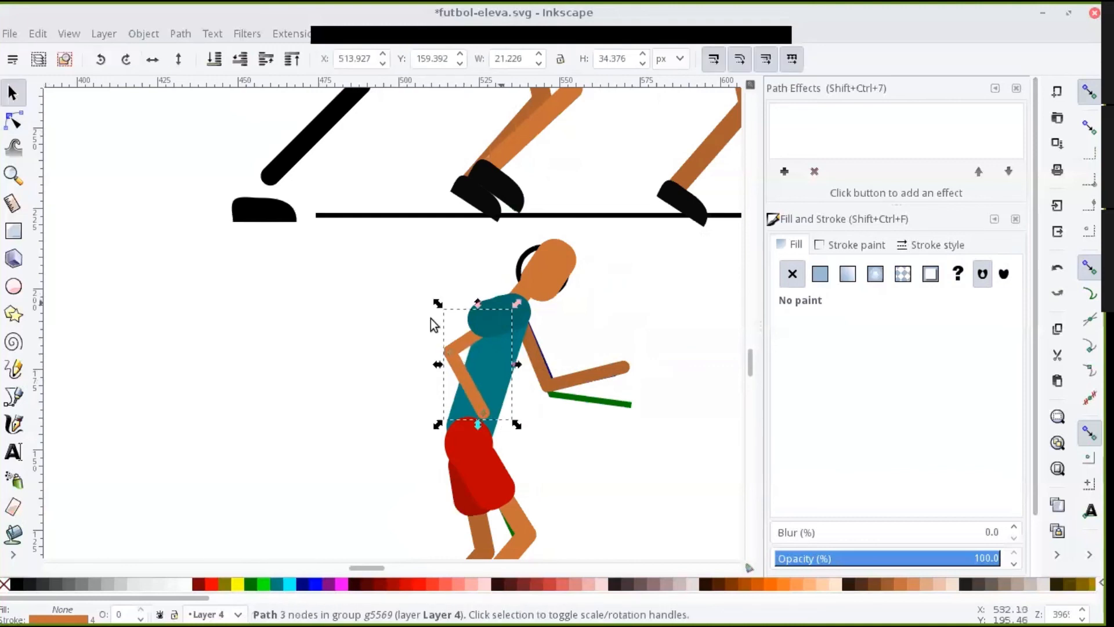
Step: Enter the near arm's group, rotate the dark teal sleeve to follow the upper arm, and shift it slightly to cover the shoulder
click(385, 318)
click(489, 314)
double_click(490, 315)
click(494, 313)
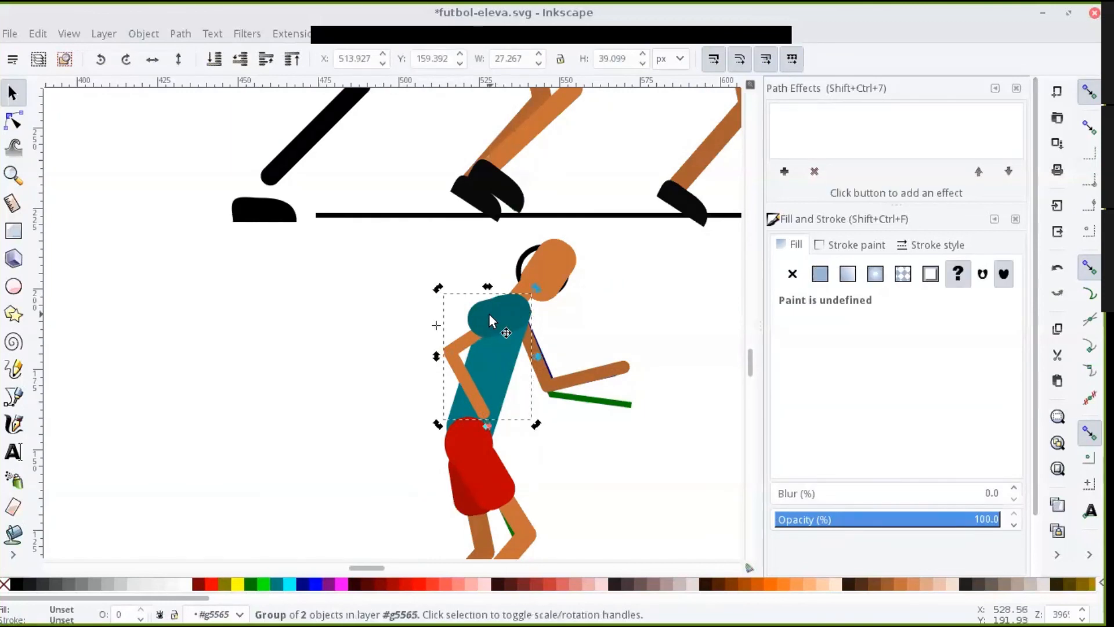
key(Escape)
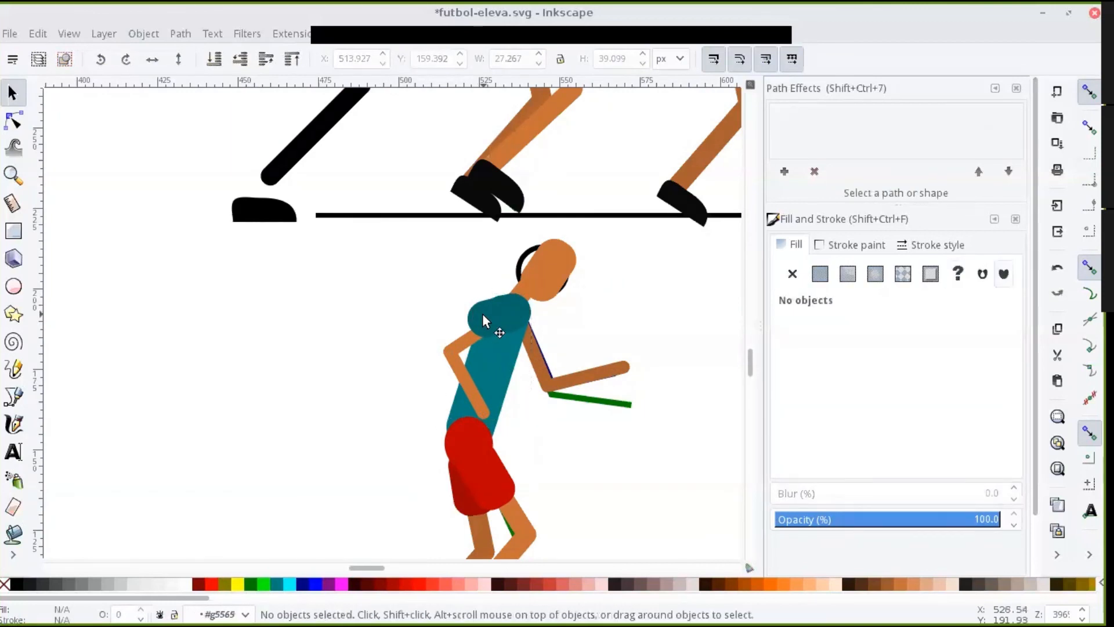
click(483, 314)
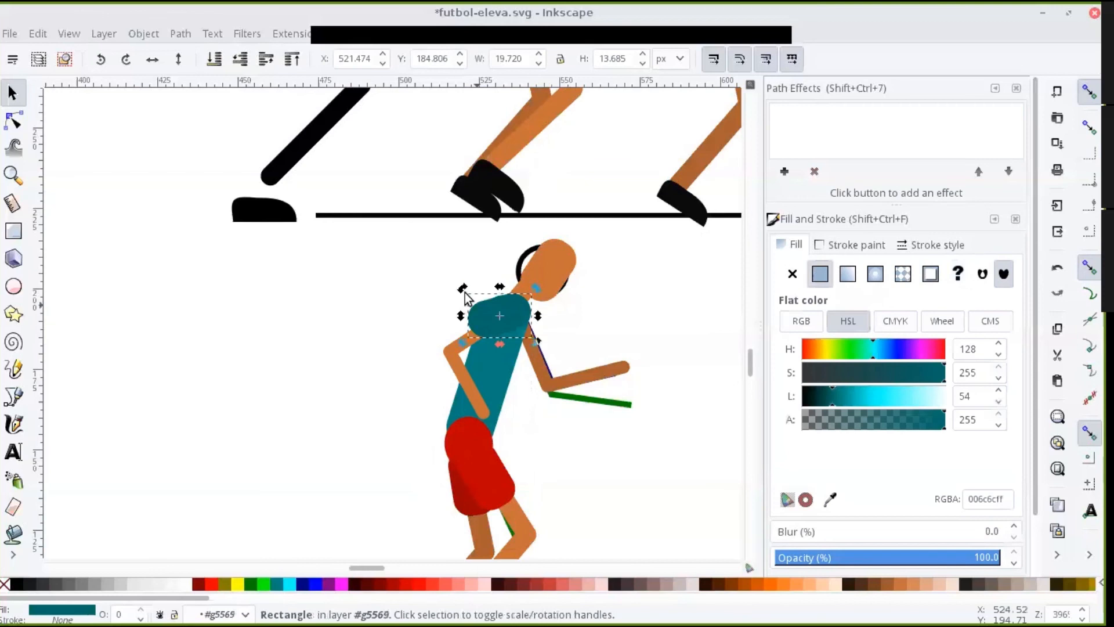
drag(464, 289, 506, 312)
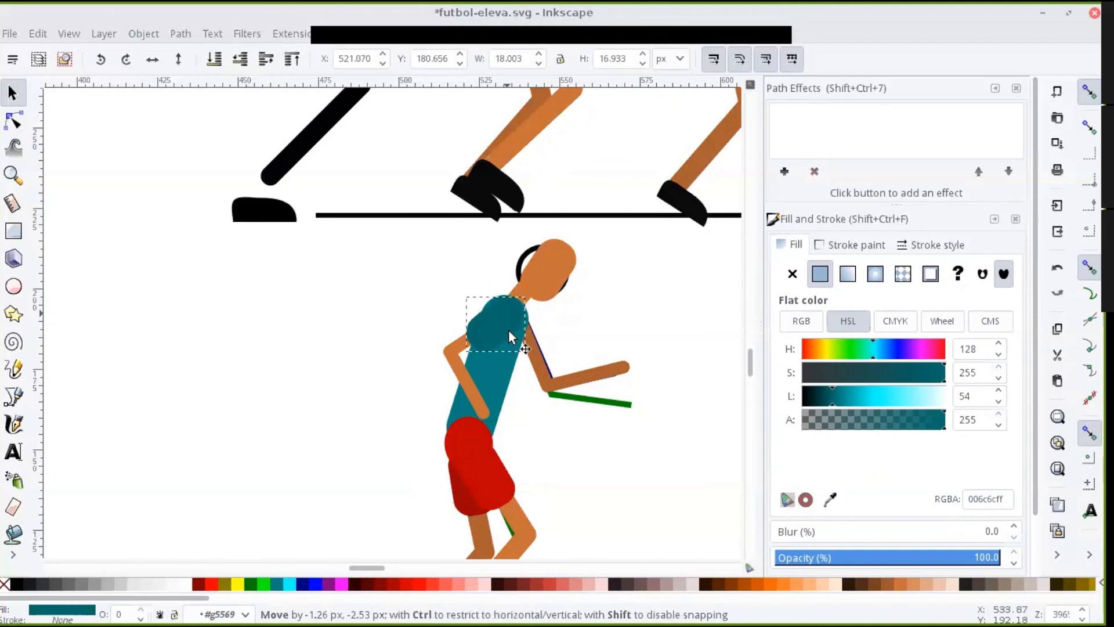
drag(531, 358, 523, 354)
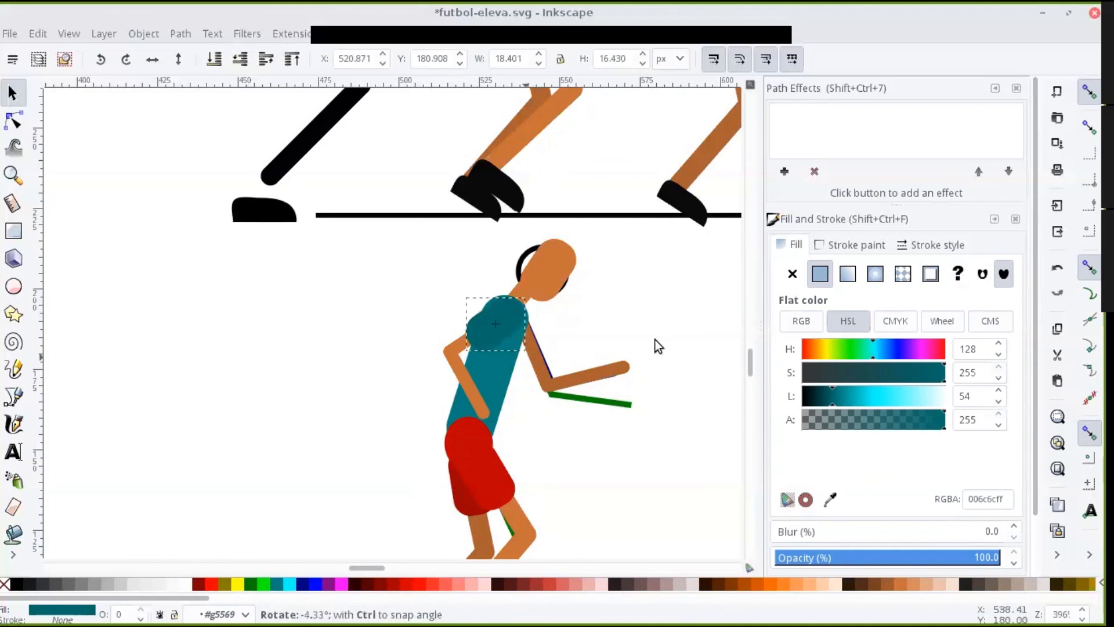
key(Escape)
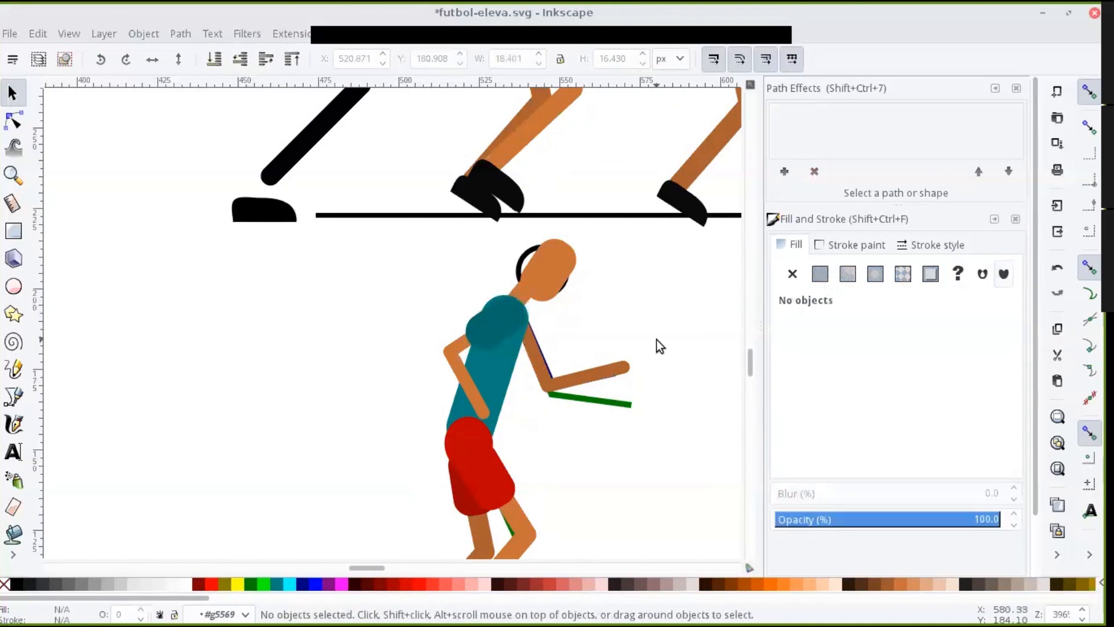